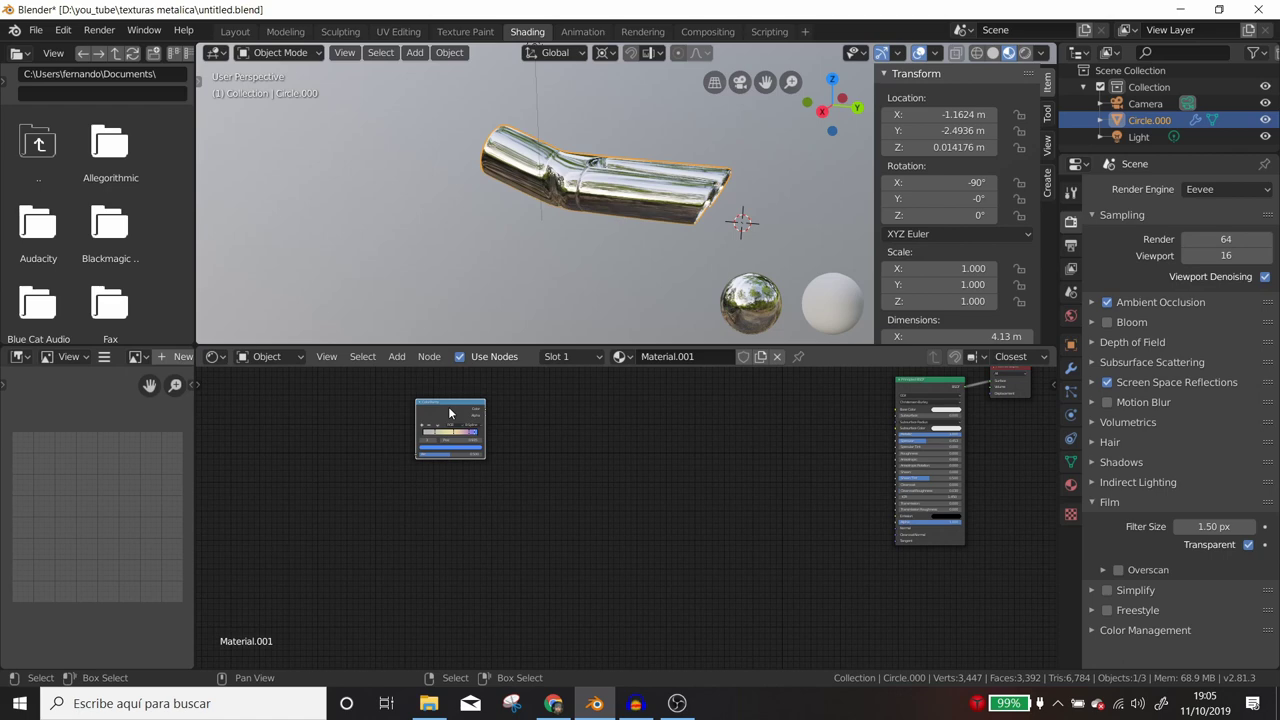
Step: Move the ColorRamp node further right of the Principled BSDF and reframe the node view
left_click_drag(448, 406, 568, 413)
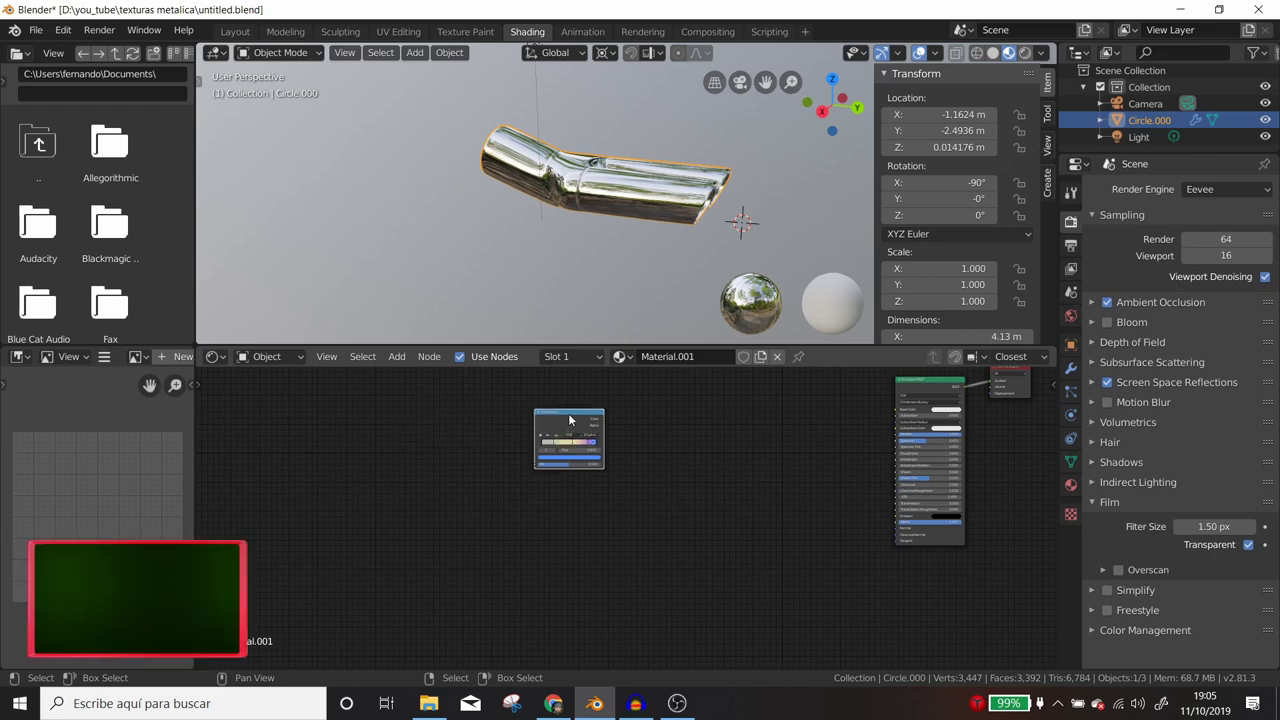
middle_click_drag(723, 475, 665, 489)
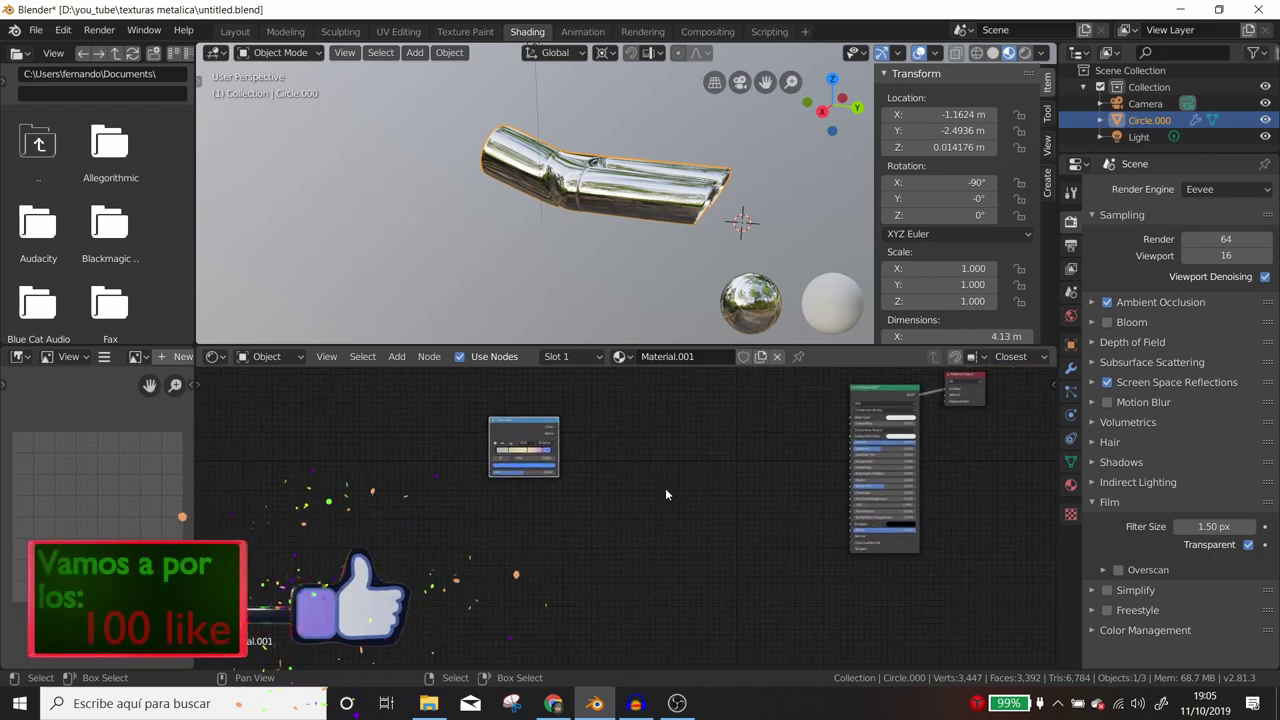
scroll(665, 488, "up", 1)
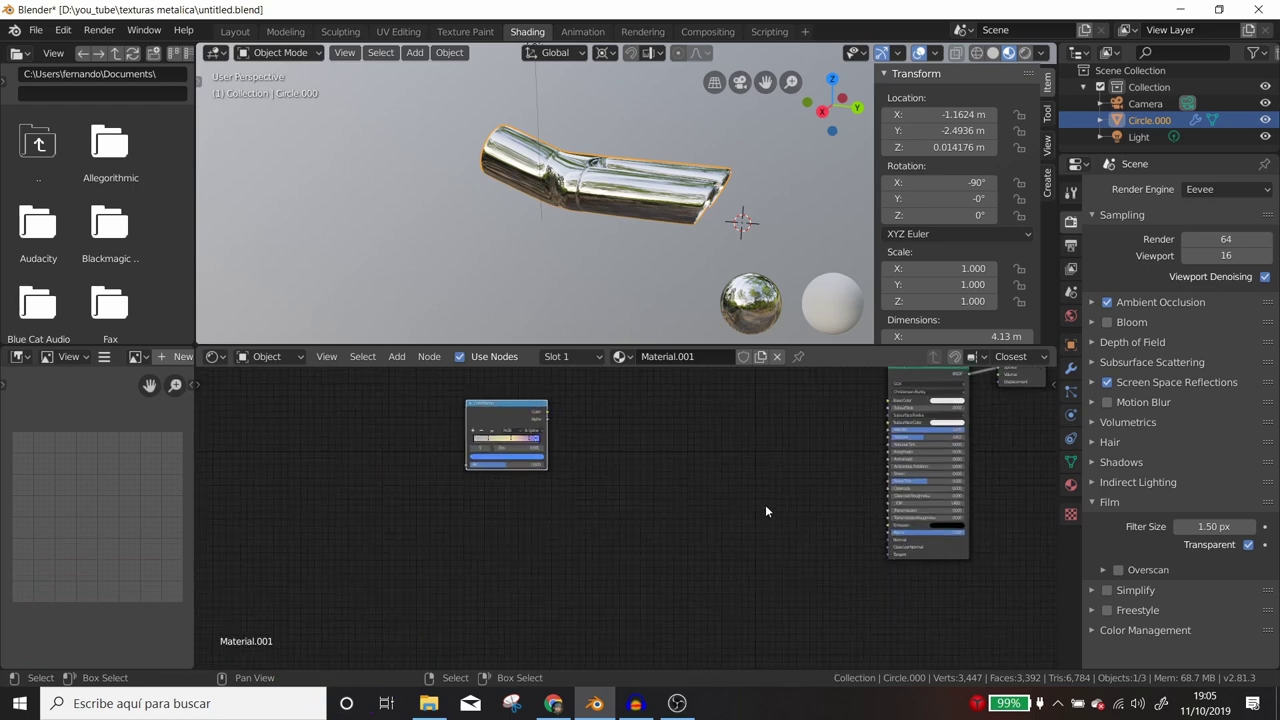
middle_click_drag(765, 511, 662, 545)
Step: Show Material.001's material settings and centre the Principled BSDF node in the editor
left_click(1071, 485)
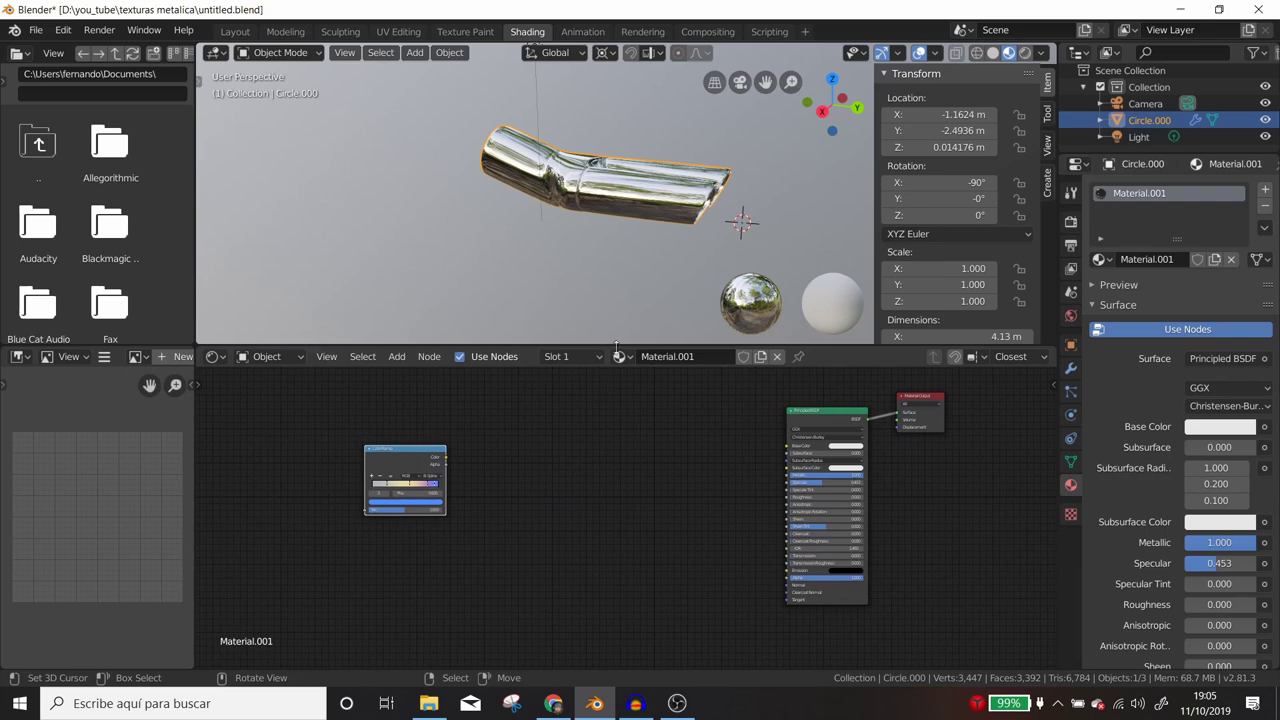
scroll(752, 517, "up", 2)
scroll(723, 489, "up", 1)
middle_click_drag(723, 489, 460, 460)
scroll(709, 436, "up", 2)
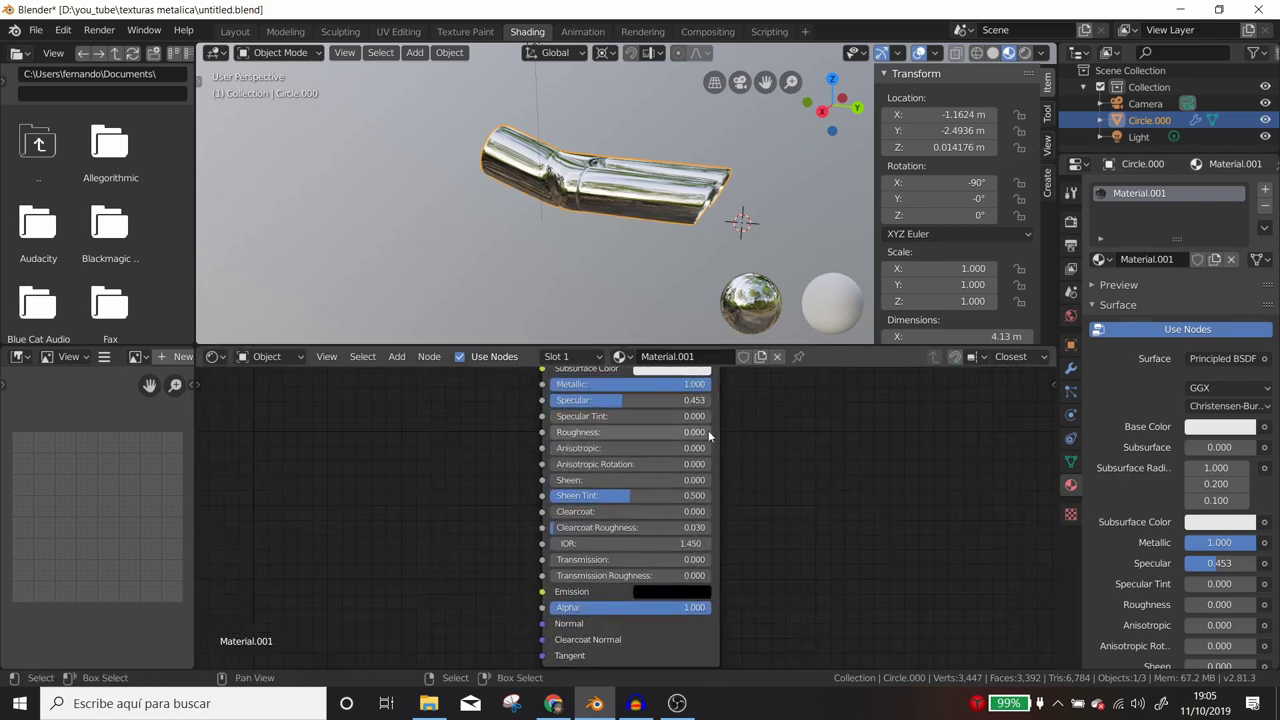
middle_click_drag(709, 436, 728, 524)
Step: Reframe the node view and bring up the Add menu's Converter list
scroll(728, 524, "up", 1)
scroll(549, 457, "up", 1)
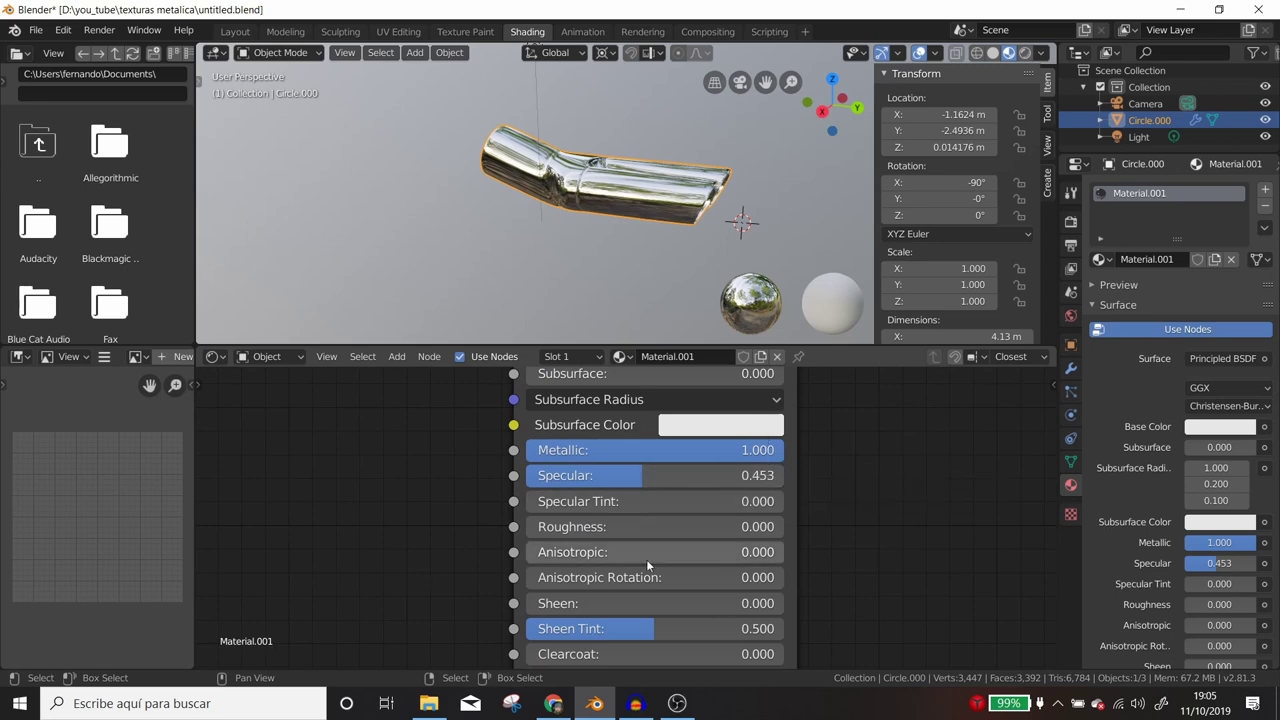
scroll(646, 559, "down", 1)
scroll(745, 525, "down", 4)
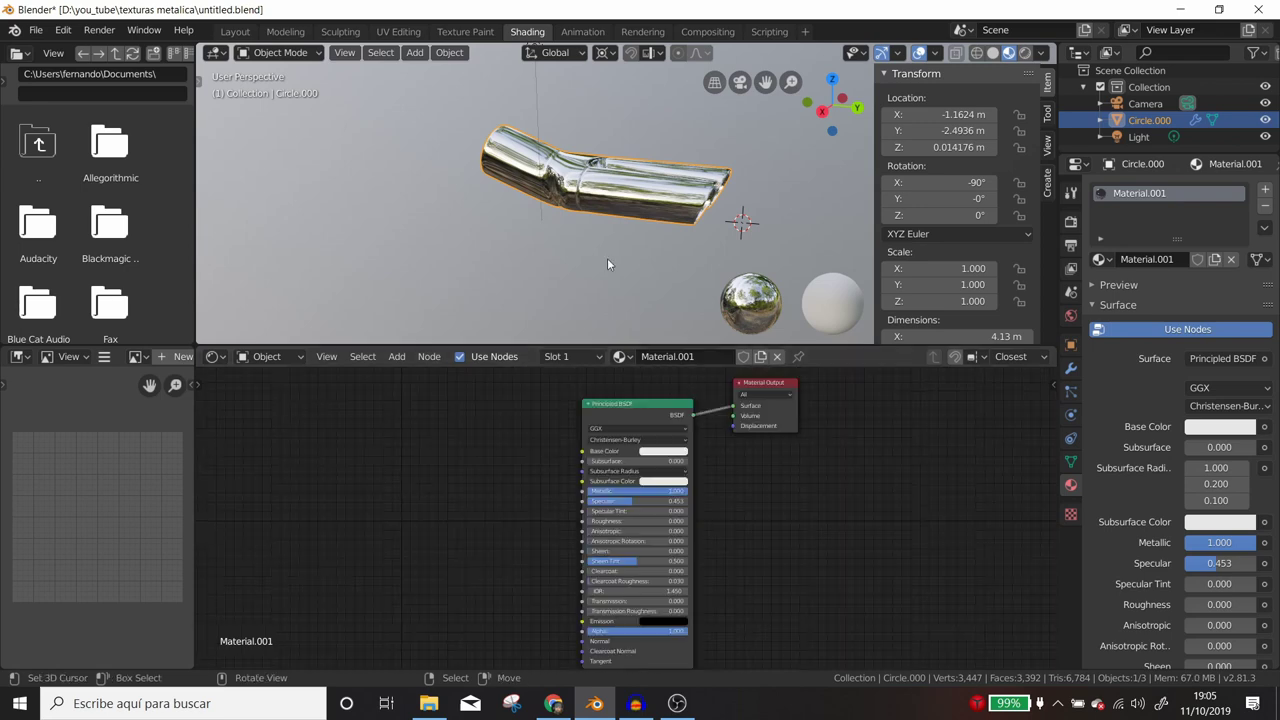
scroll(620, 530, "down", 1)
middle_click_drag(408, 534, 621, 490)
scroll(621, 490, "up", 1)
key("shift+a")
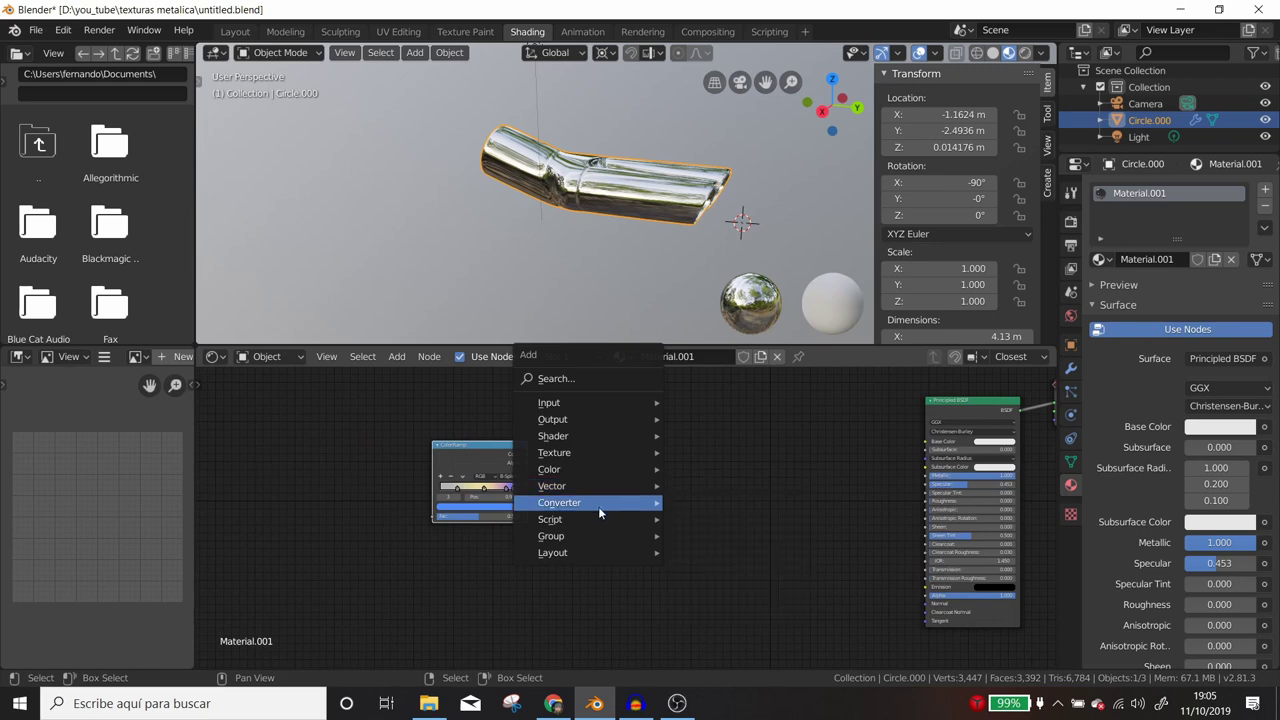
mouse_move(559, 502)
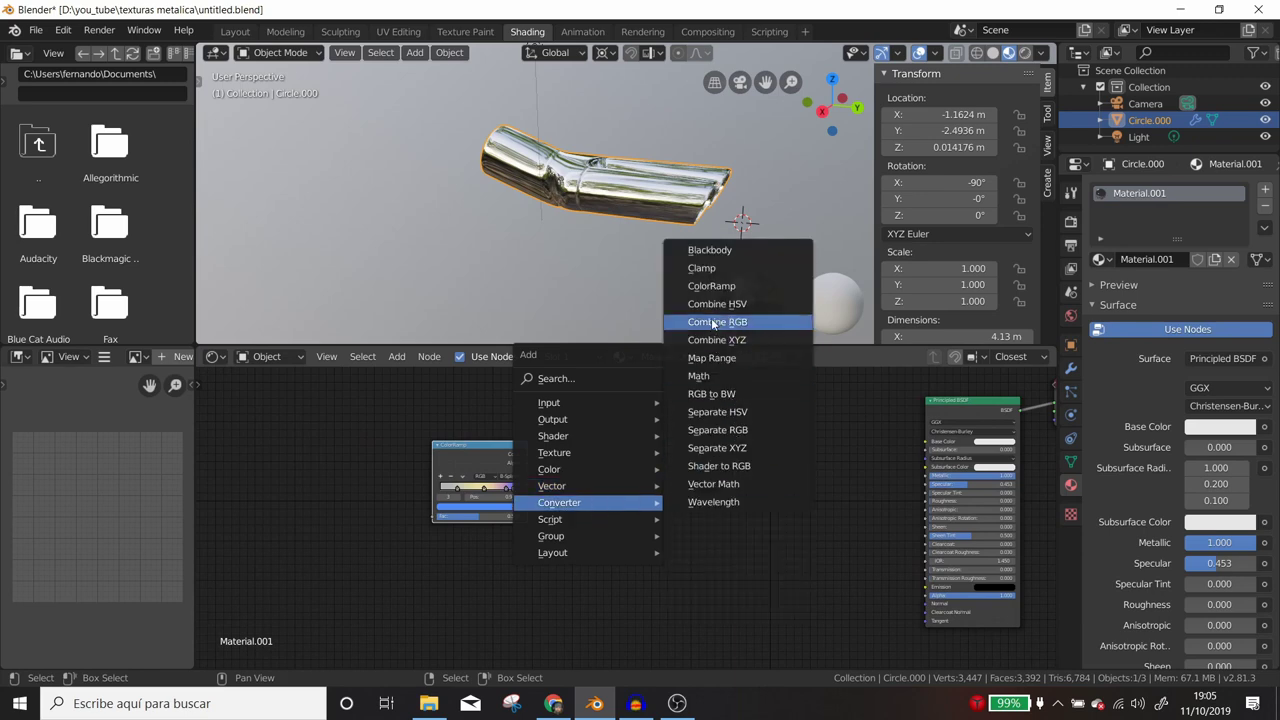
Step: Add a second ColorRamp node and bring it fully into view
left_click(708, 287)
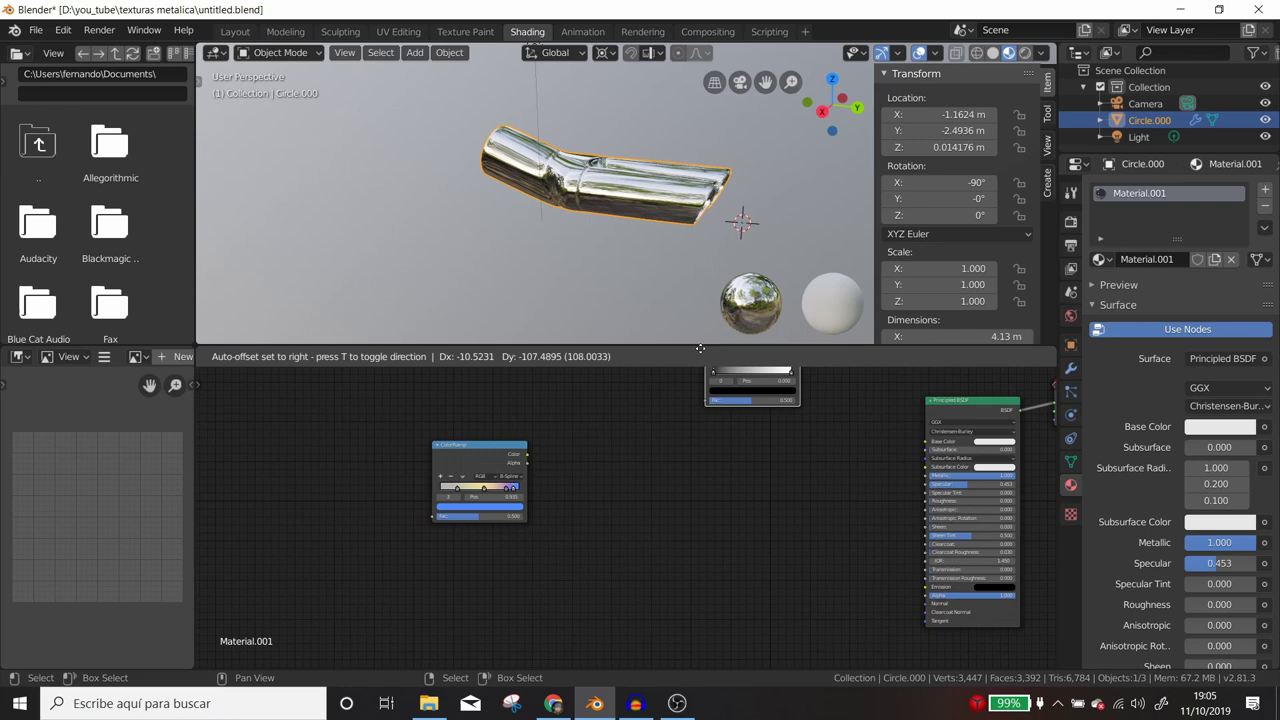
left_click(665, 431)
scroll(665, 434, "up", 2)
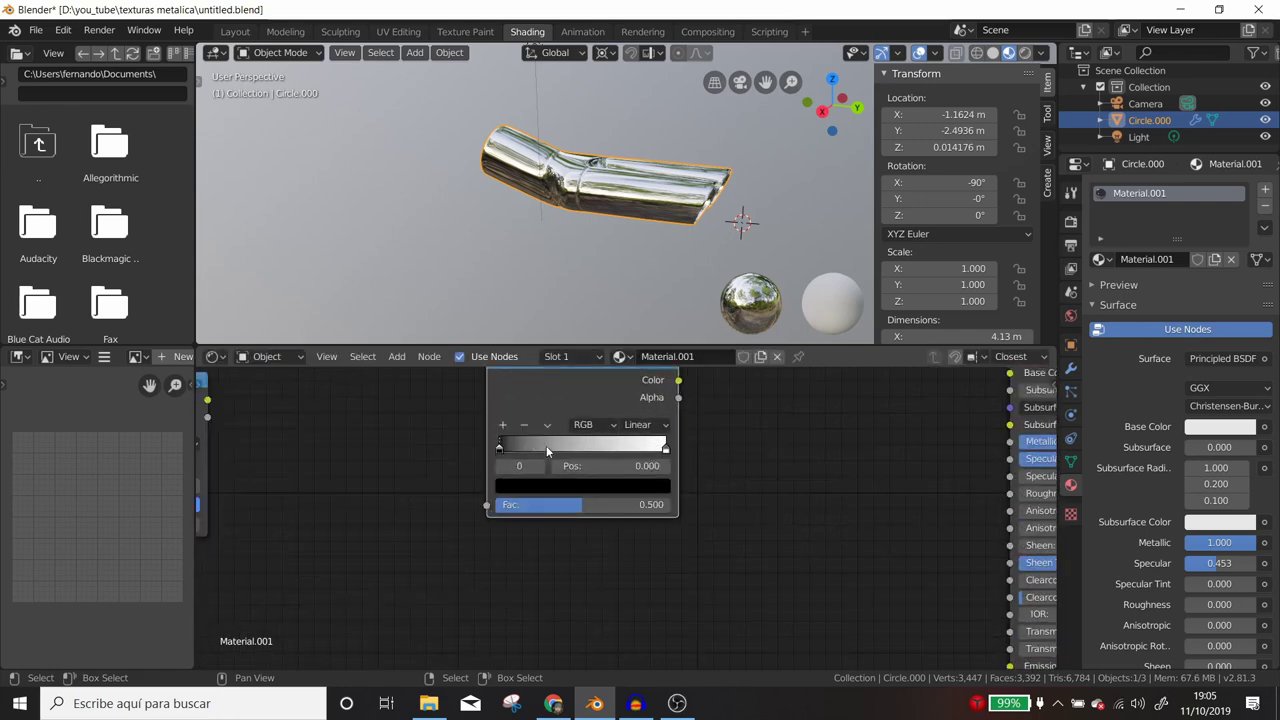
scroll(762, 466, "up", 3)
middle_click_drag(762, 466, 780, 496)
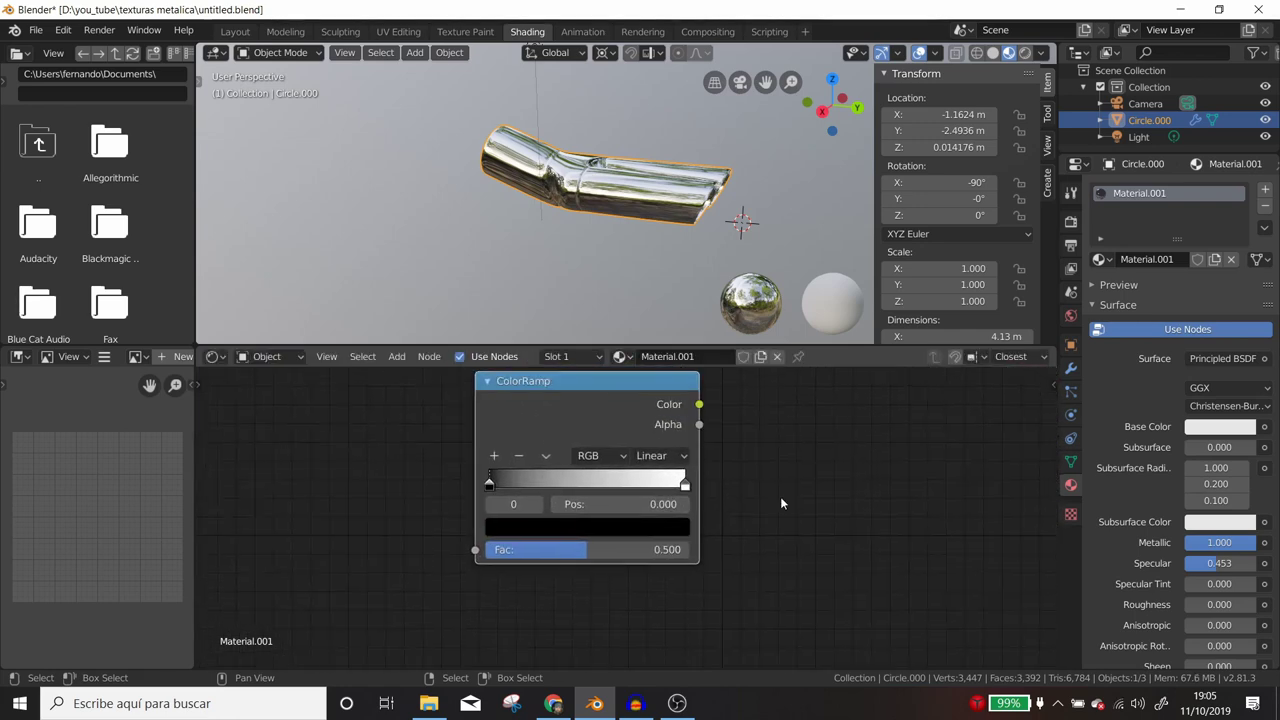
Step: Make the ramp's white end stop blue (#0000FF)
left_click(684, 484)
left_click(655, 531)
type("0000FF")
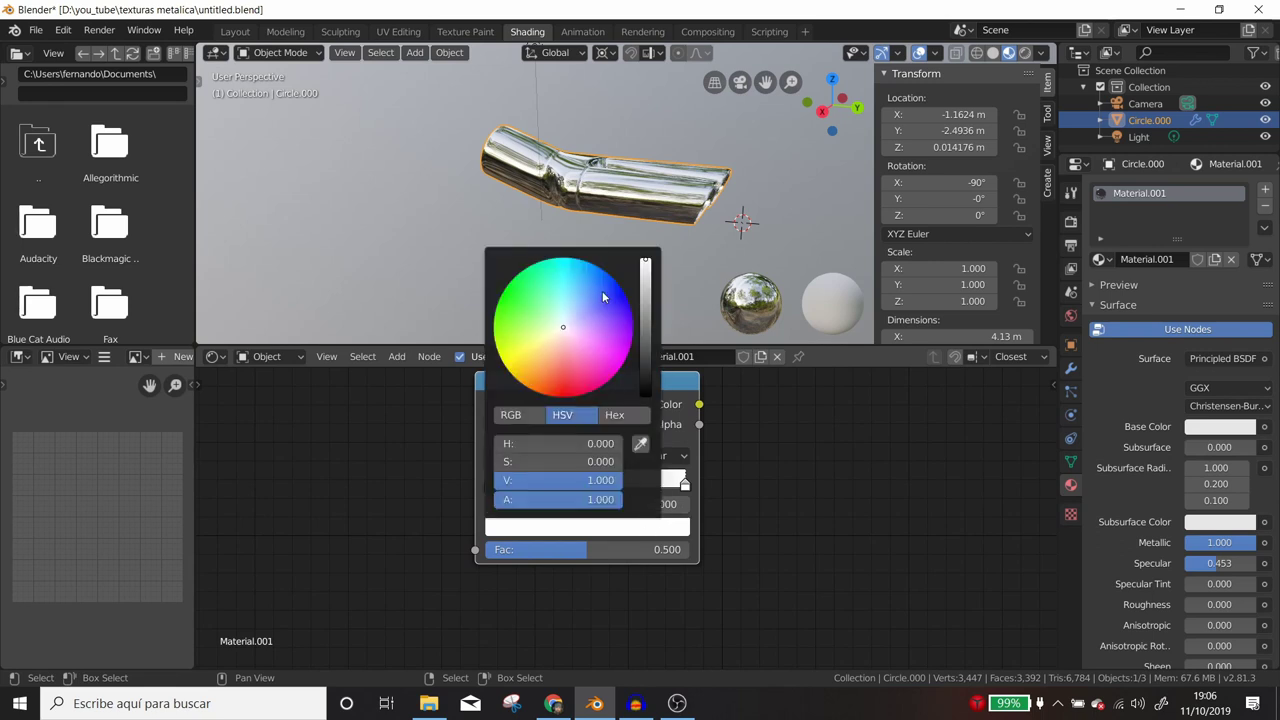
key("Return")
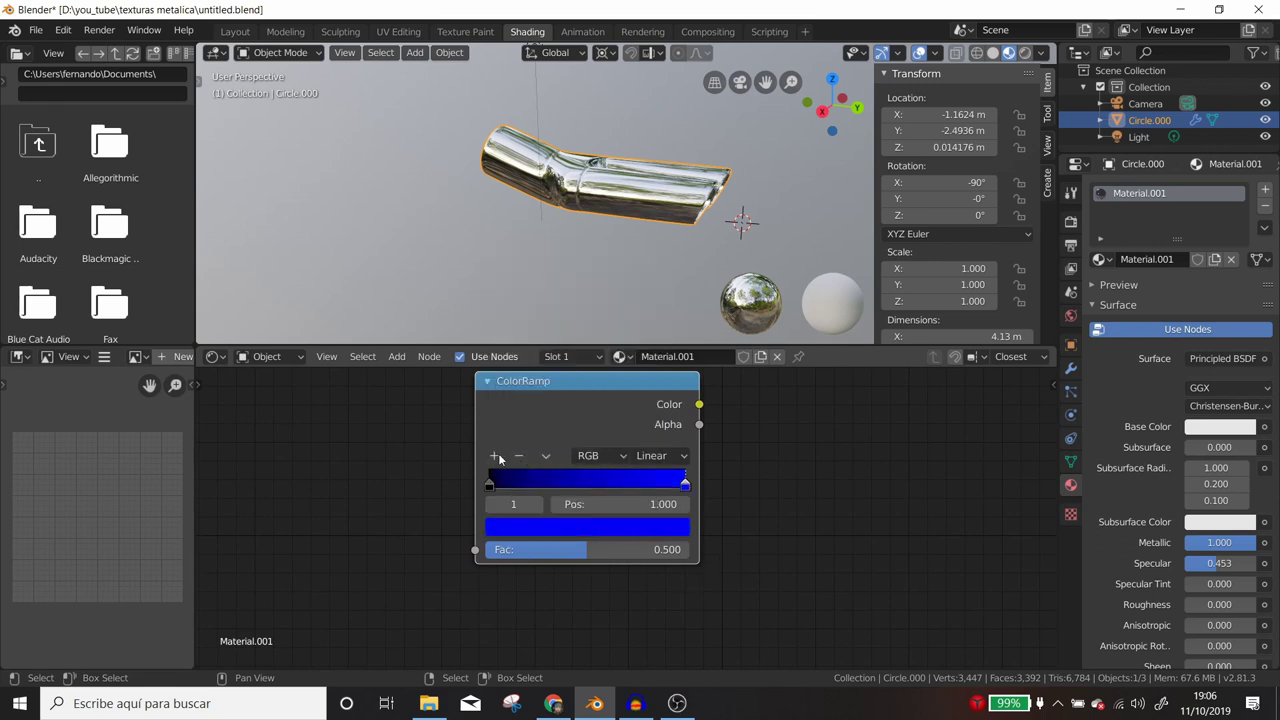
Step: Add a magenta stop mid-ramp and an olive yellow stop at 0.250
left_click(494, 455)
left_click(587, 527)
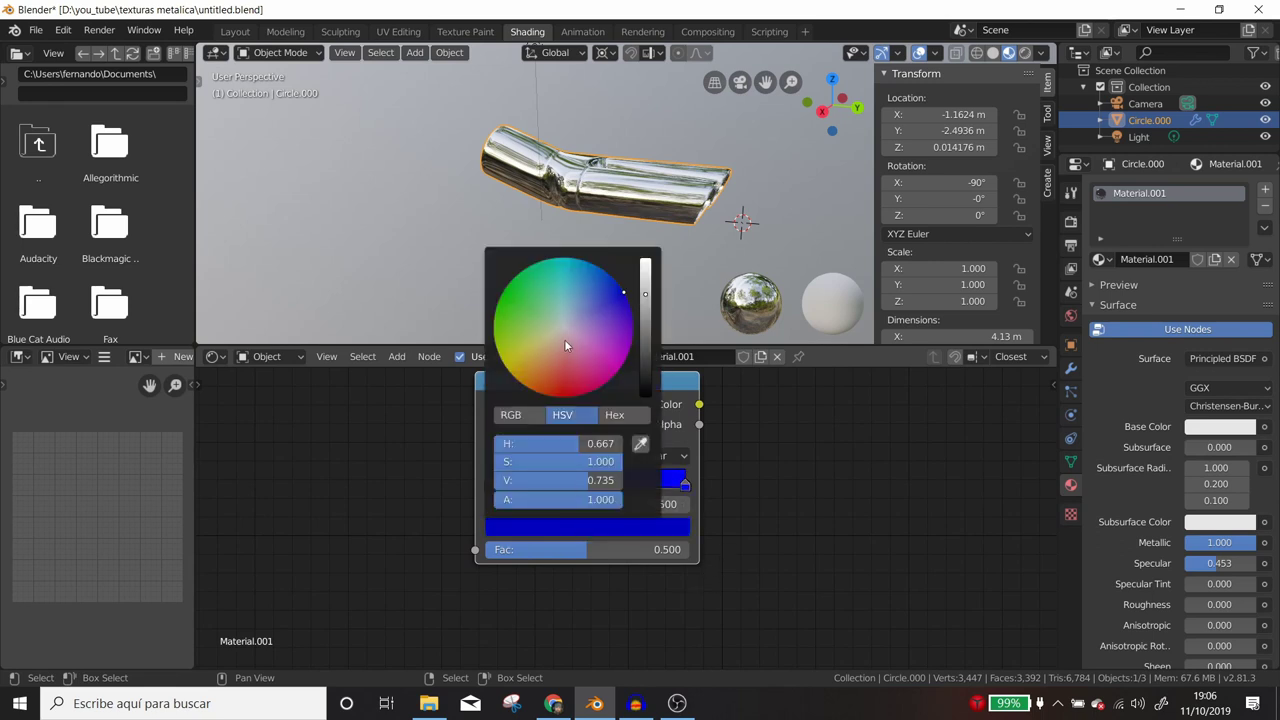
left_click_drag(566, 345, 643, 379)
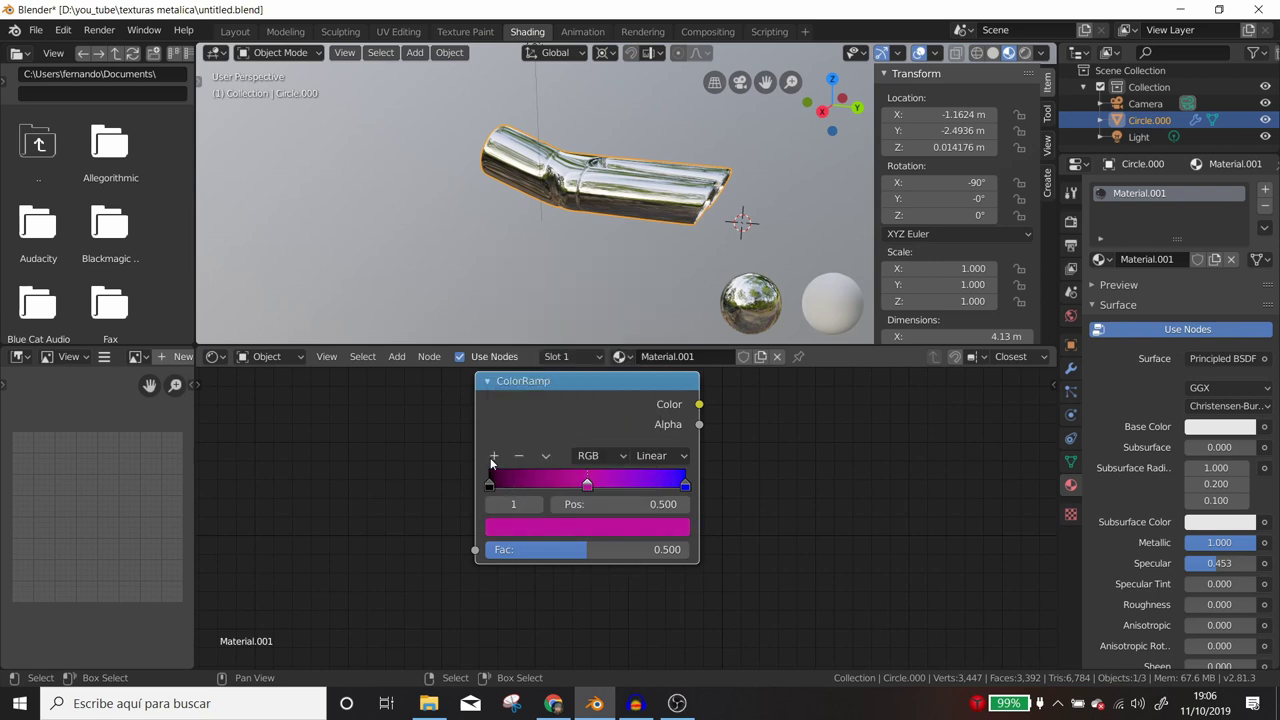
left_click(493, 456)
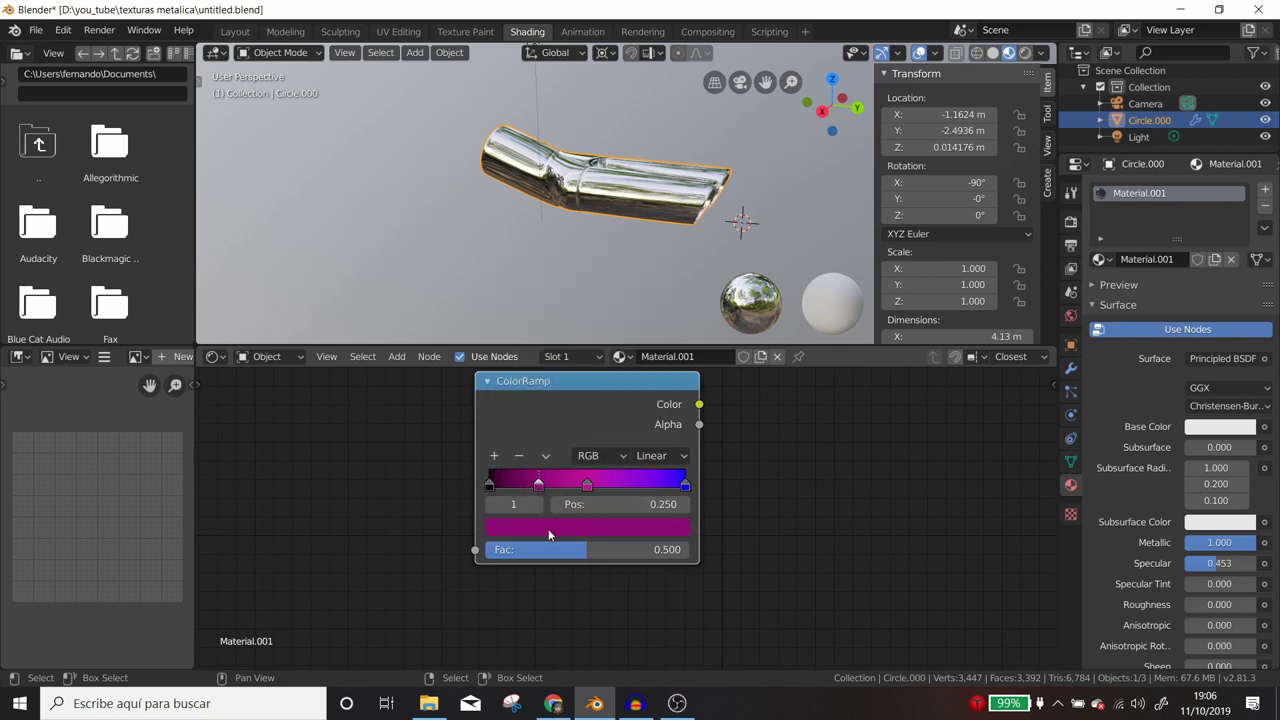
double_click(533, 527)
left_click(533, 527)
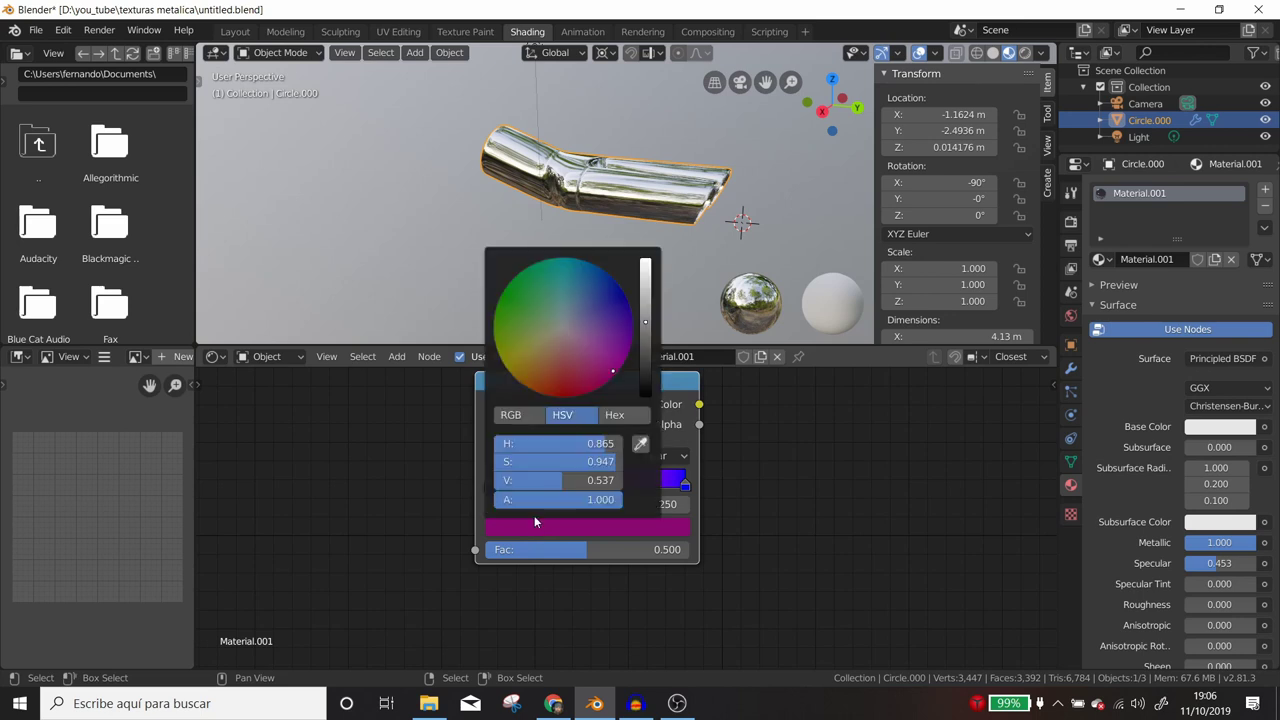
left_click(541, 350)
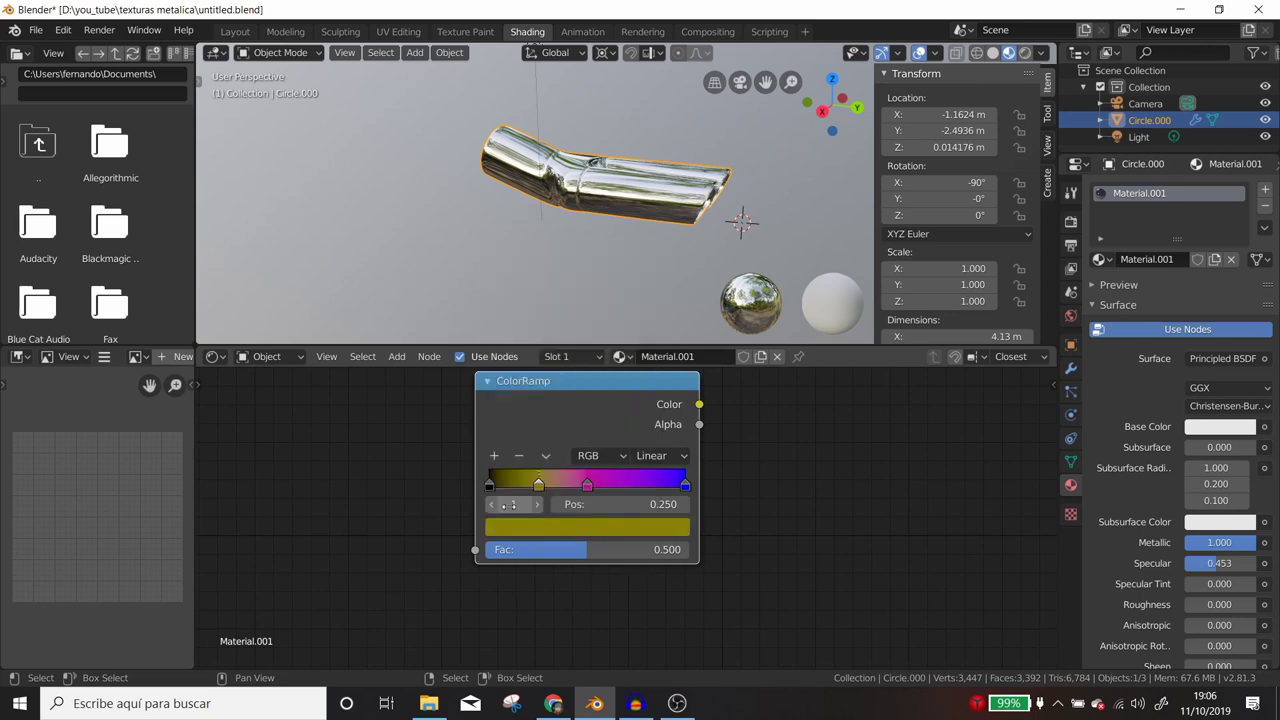
Step: Change the black start stop to light grey (V 0.844)
left_click(489, 484)
left_click(510, 526)
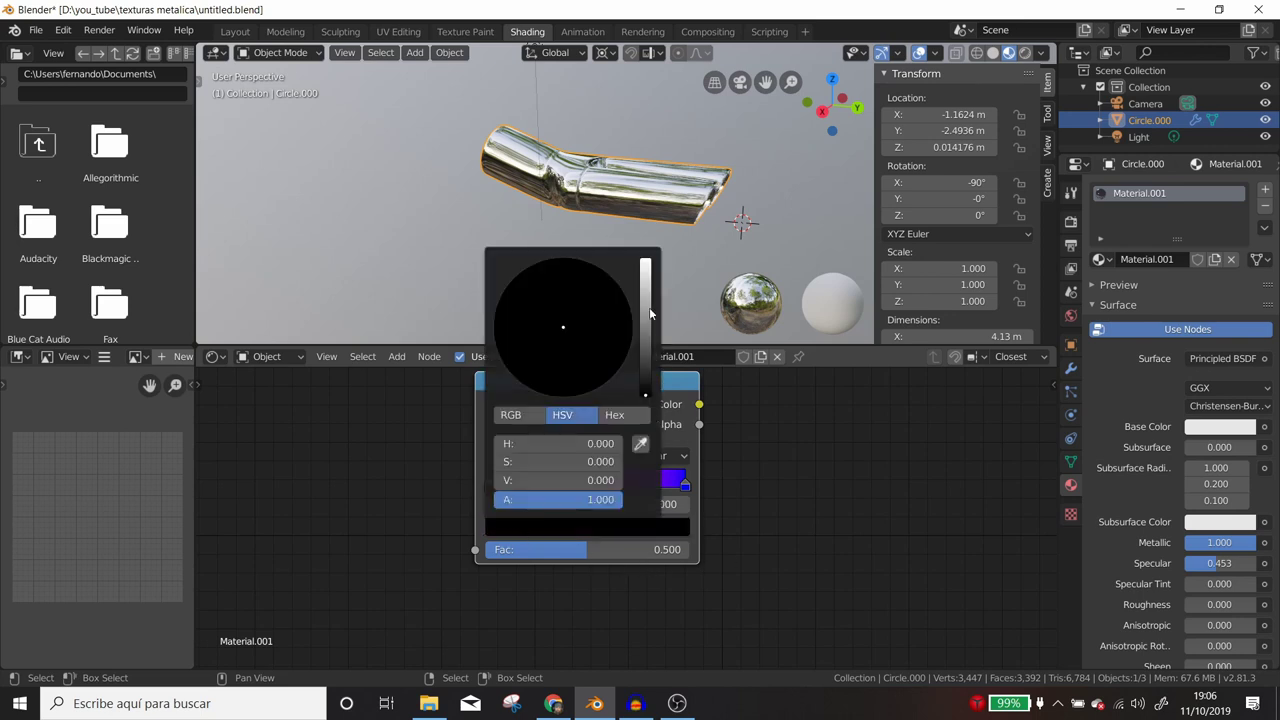
scroll(643, 379, "up", 10)
scroll(643, 379, "up", 3)
scroll(643, 379, "down", 3)
scroll(643, 379, "up", 3)
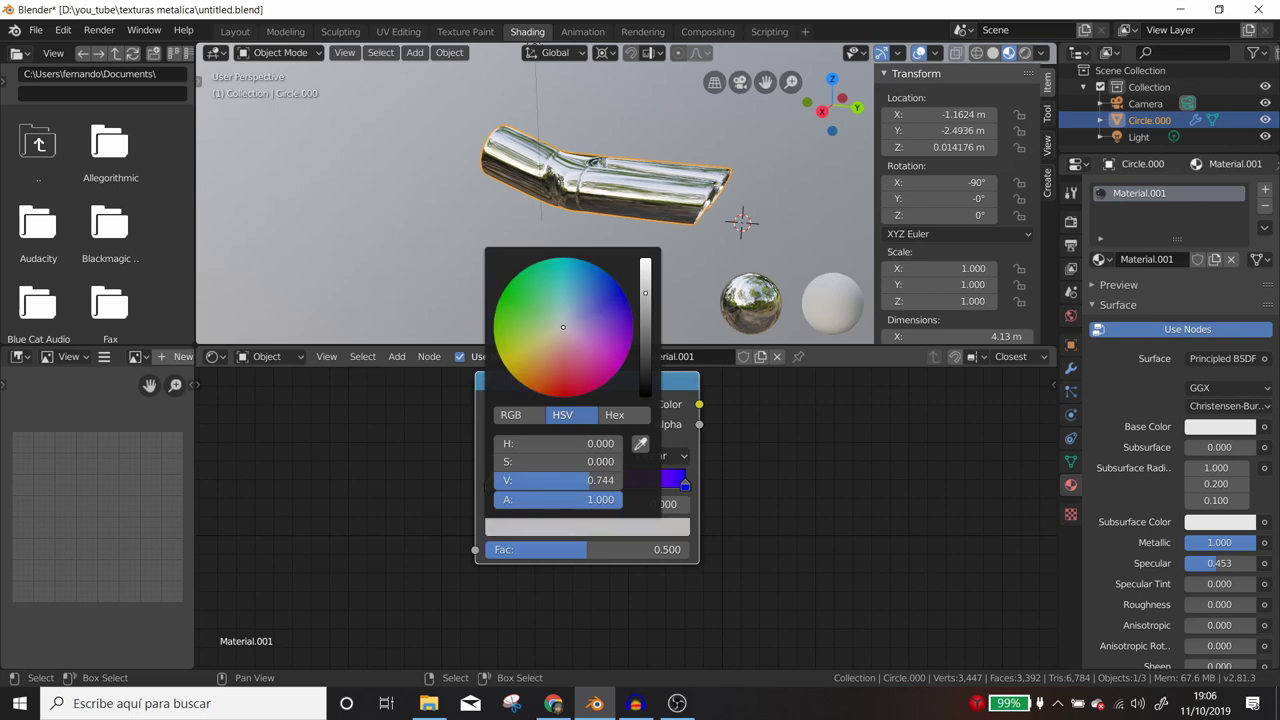
scroll(643, 379, "up", 3)
scroll(643, 379, "up", 2)
scroll(643, 379, "up", 1)
scroll(643, 379, "up", 2)
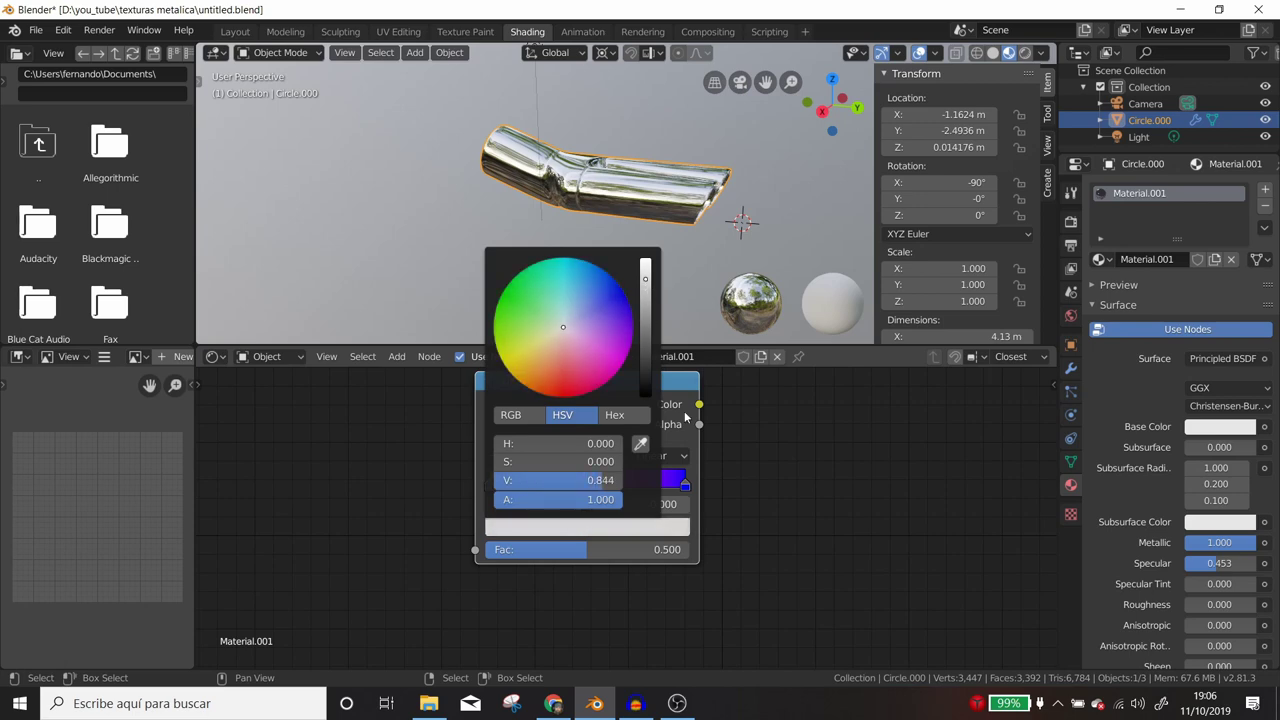
scroll(825, 561, "down", 2)
scroll(768, 536, "up", 1)
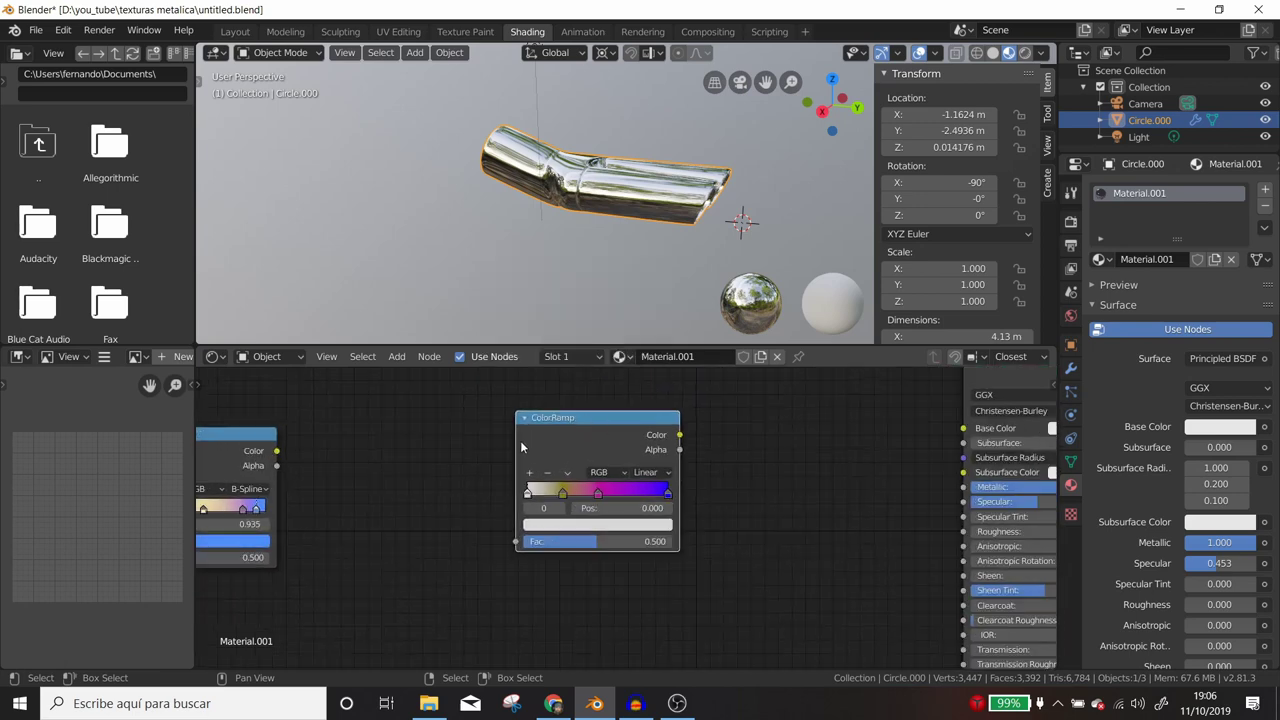
Step: Set the ColorRamp to B-Spline interpolation, slide a stop to 0.935, and centre the node
scroll(625, 517, "up", 3)
left_click(665, 439)
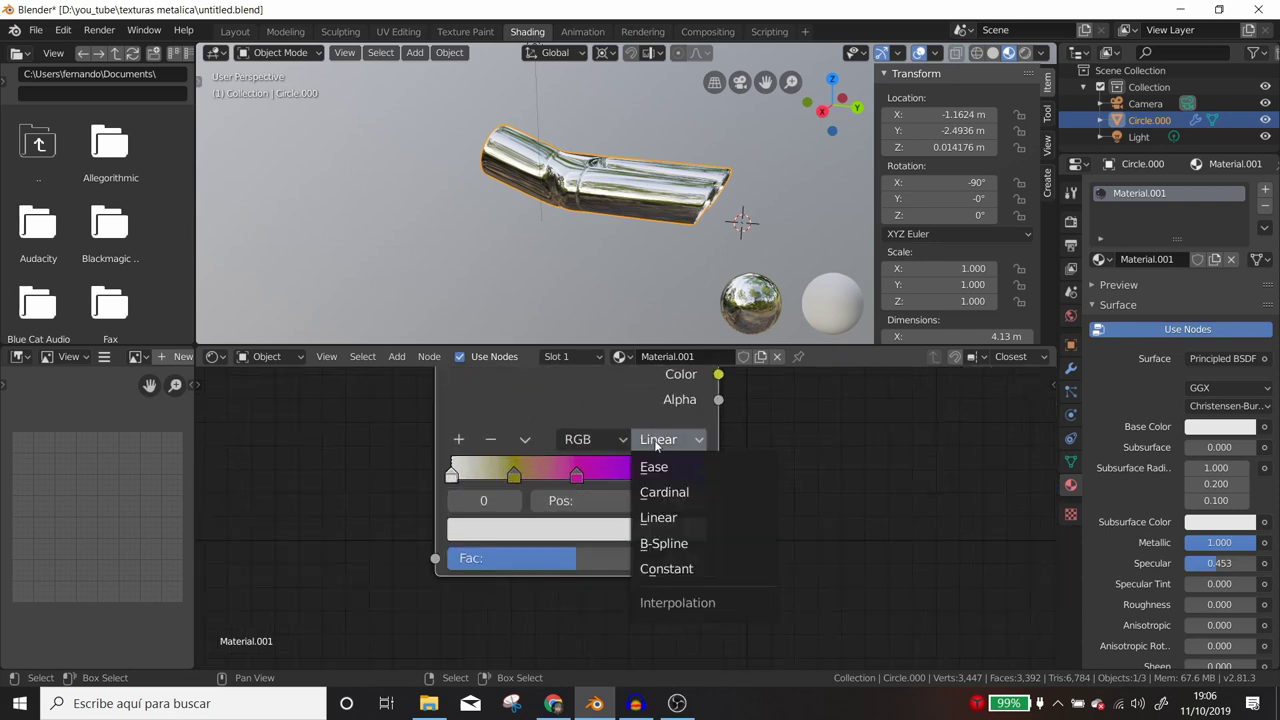
left_click(664, 545)
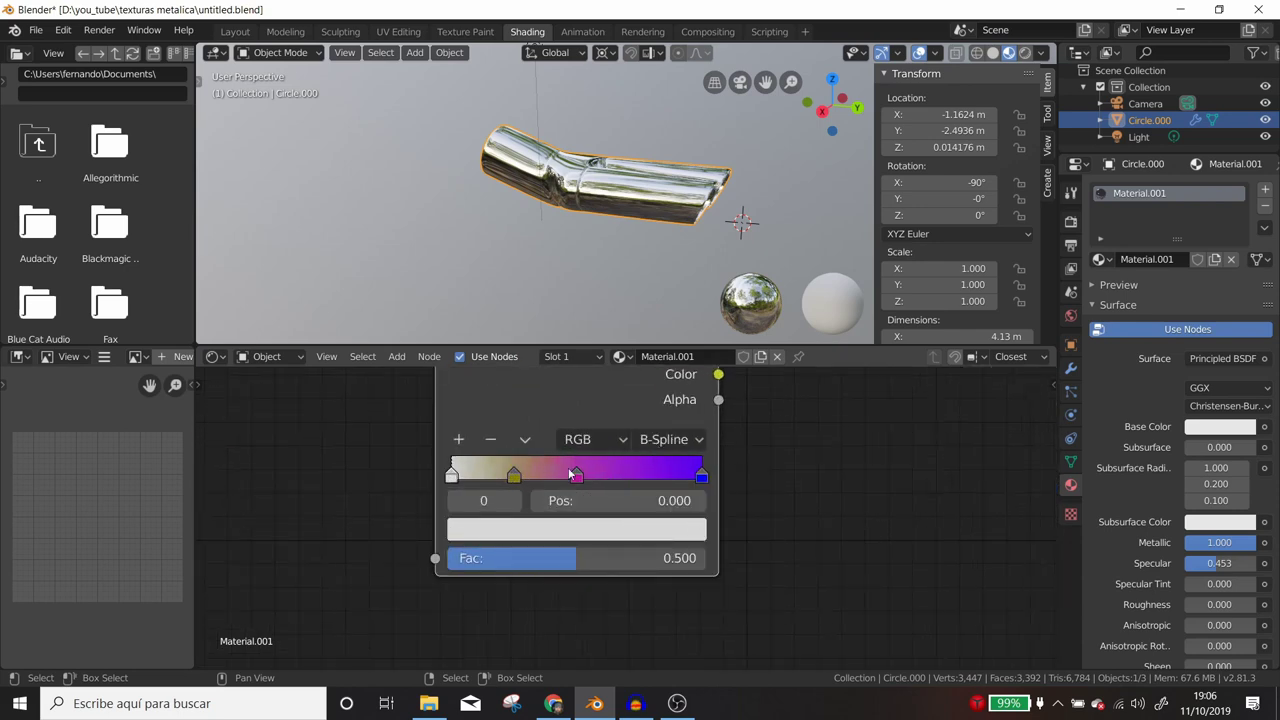
left_click_drag(463, 461, 688, 481)
scroll(740, 512, "down", 2)
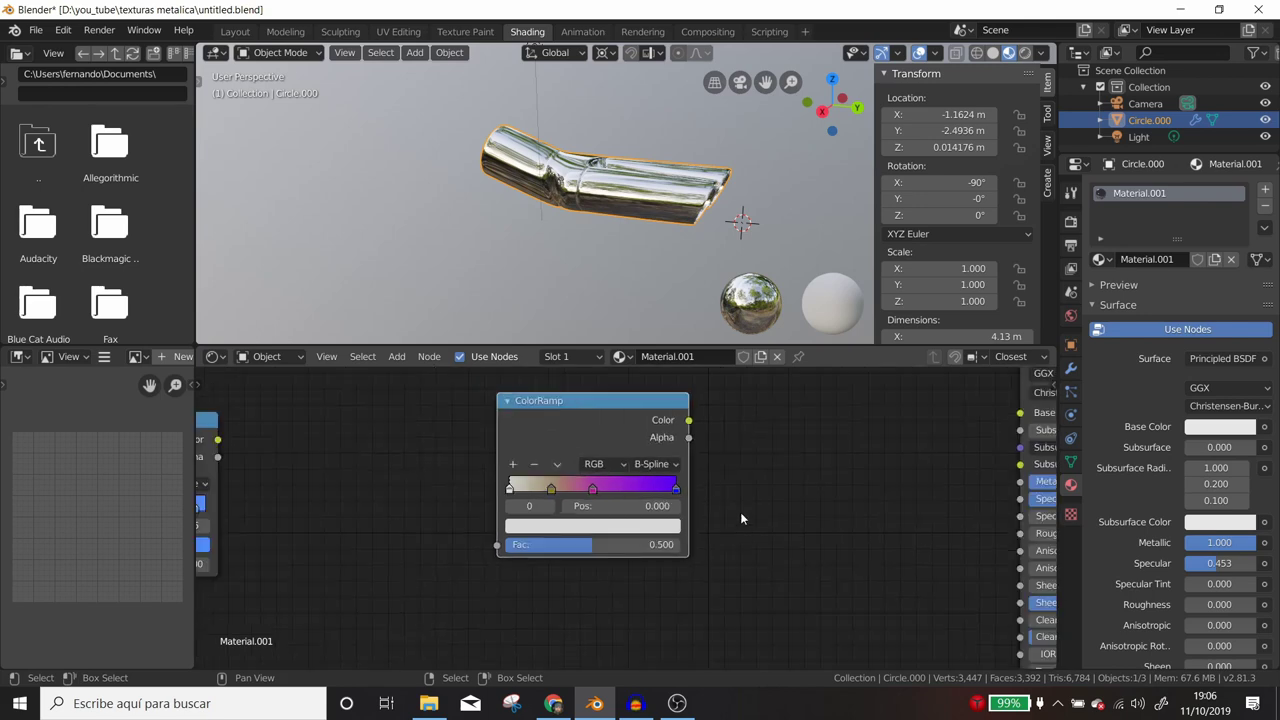
scroll(740, 512, "down", 2)
left_click_drag(261, 488, 605, 462)
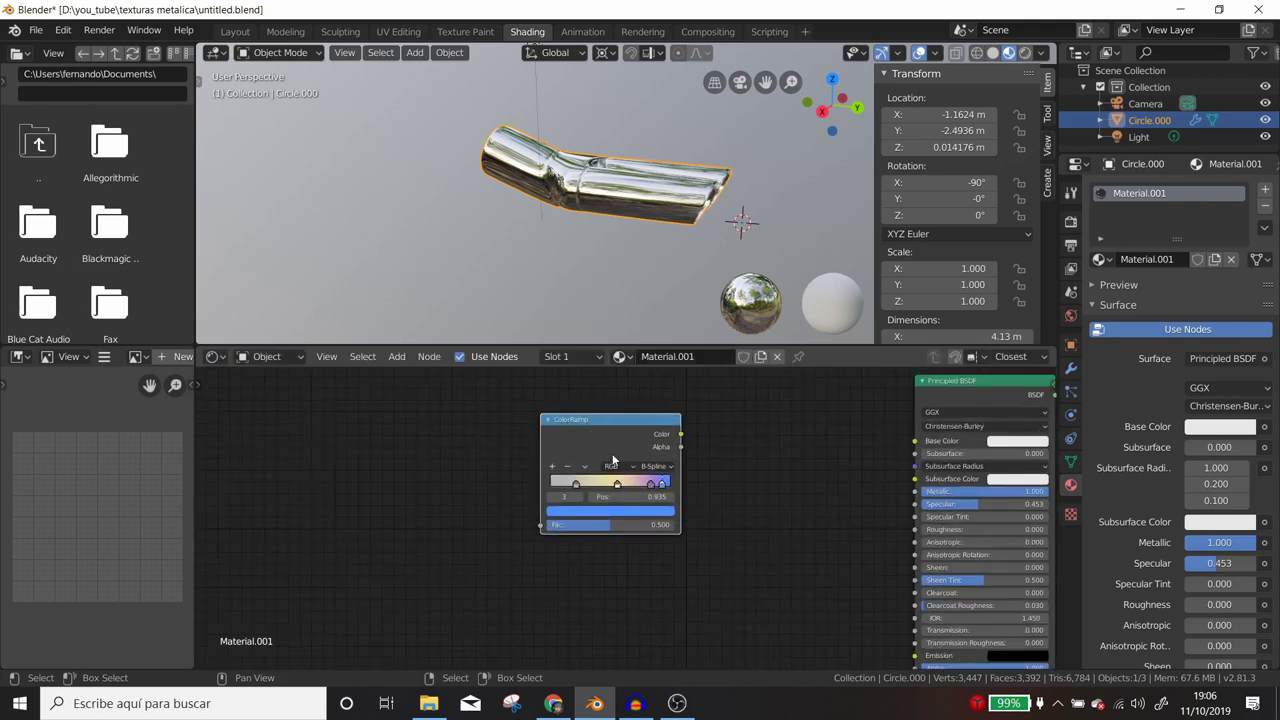
Step: Retune the blue, purple and yellow stops, and make the 0.214 stop a neutral mid grey
scroll(605, 462, "up", 1)
scroll(605, 462, "up", 2)
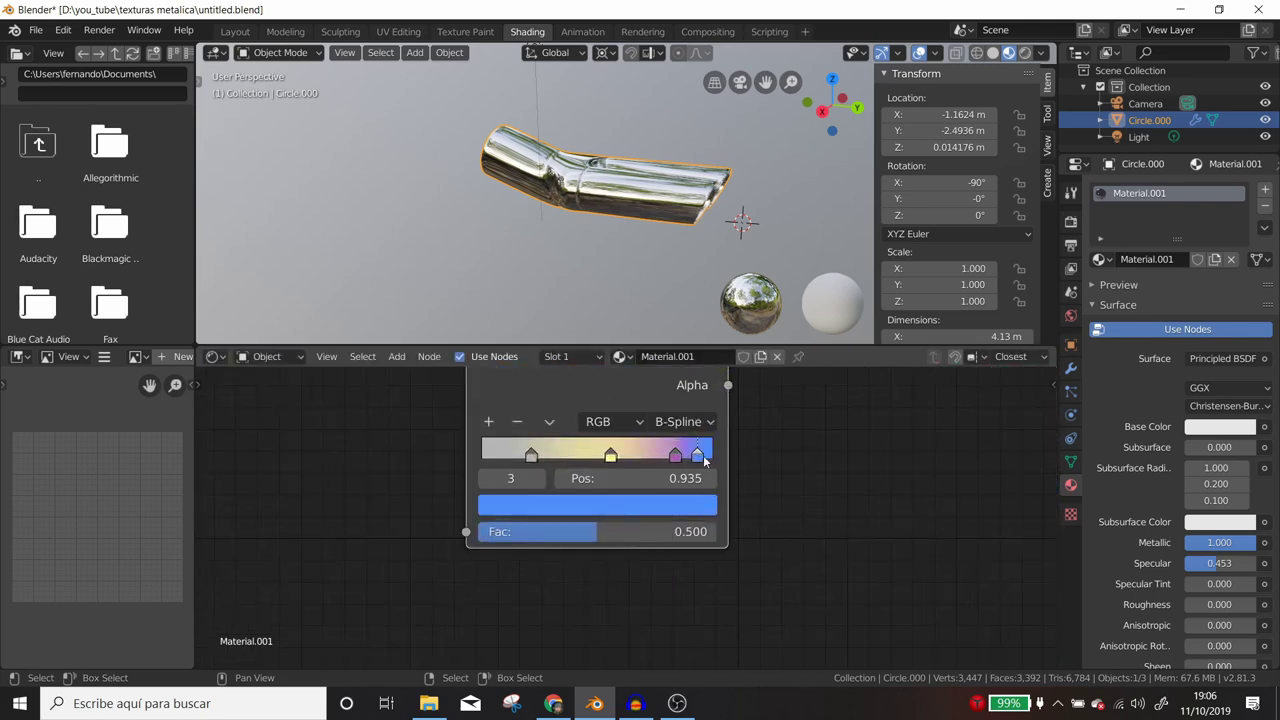
scroll(691, 531, "up", 1)
scroll(700, 531, "up", 1)
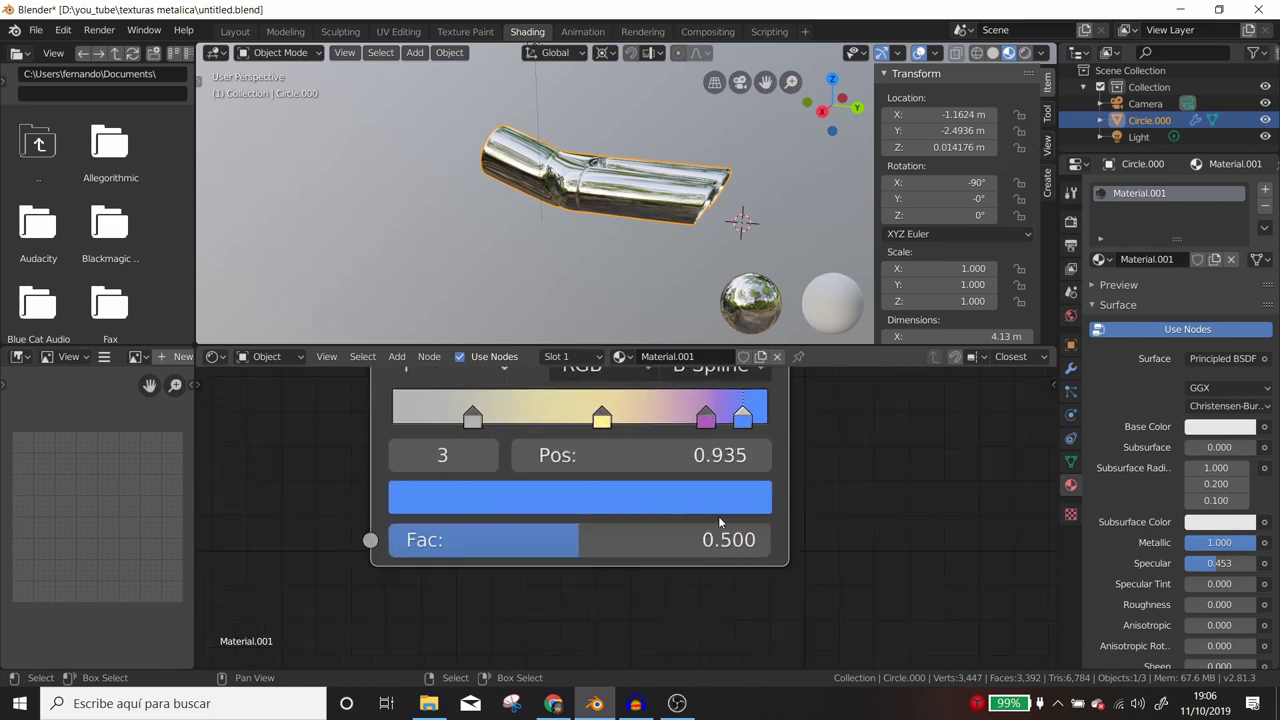
scroll(581, 591, "up", 1)
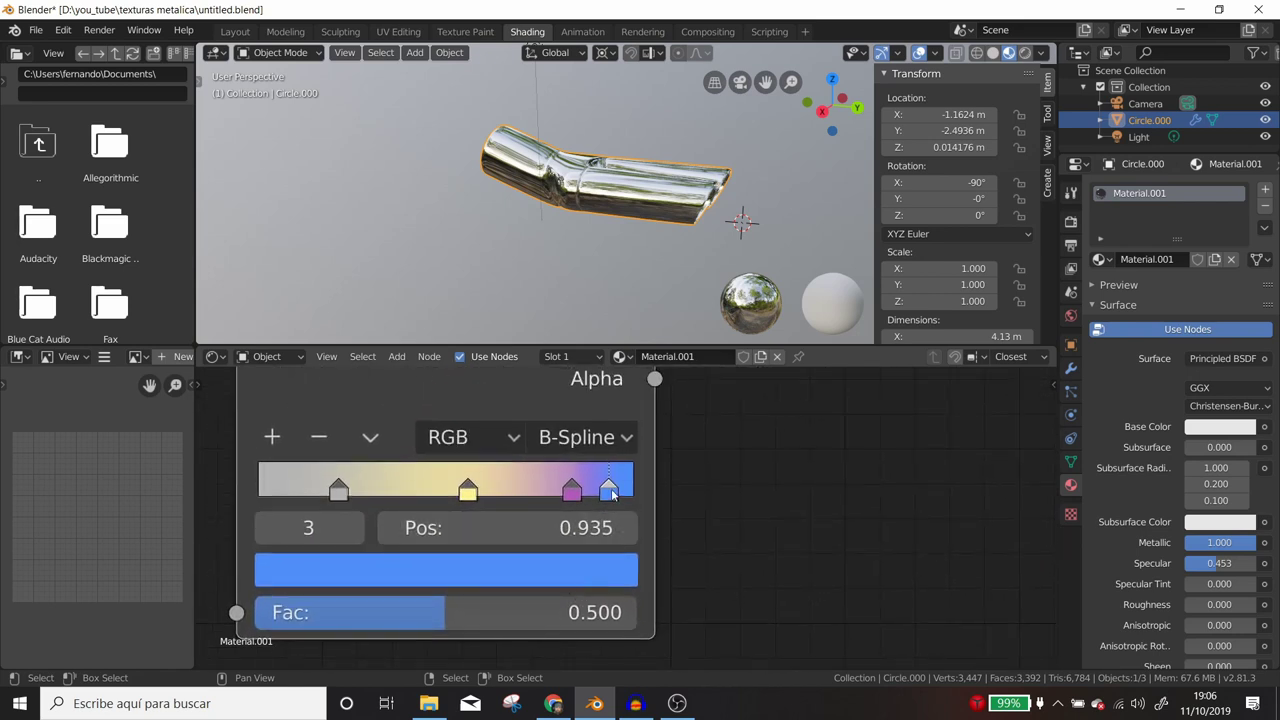
left_click(572, 580)
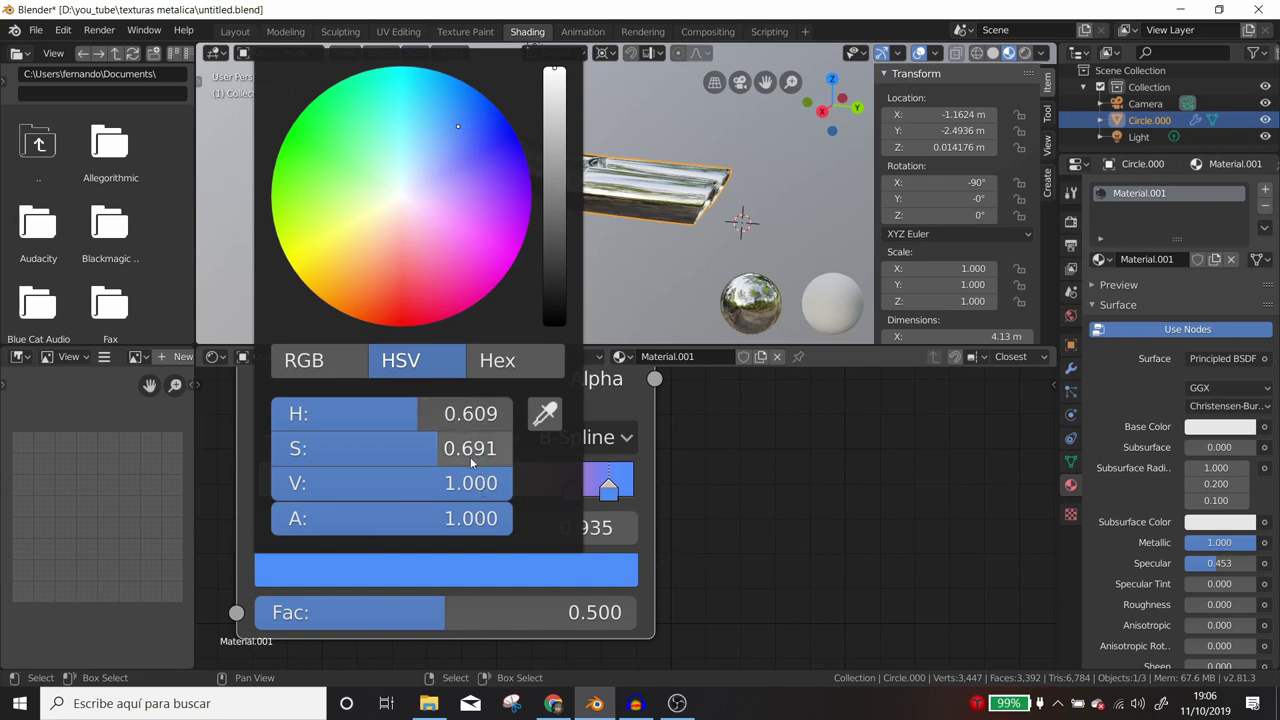
left_click(572, 489)
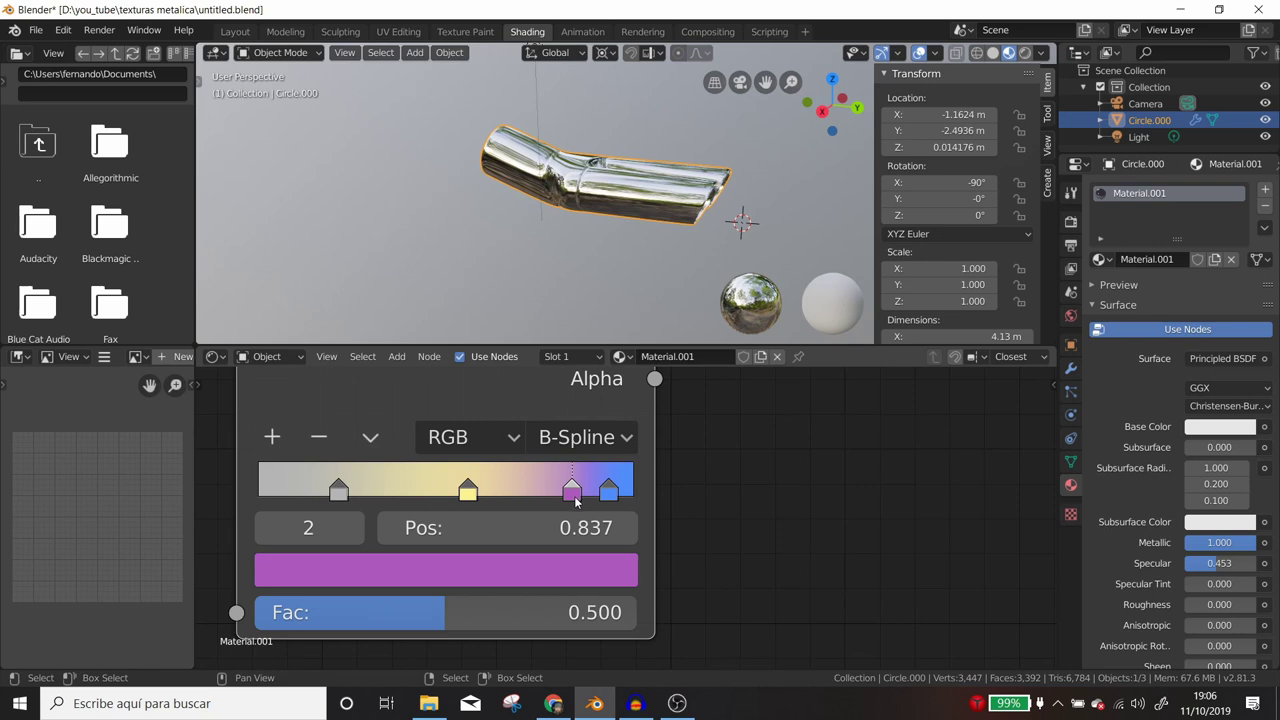
left_click(556, 577)
left_click(468, 490)
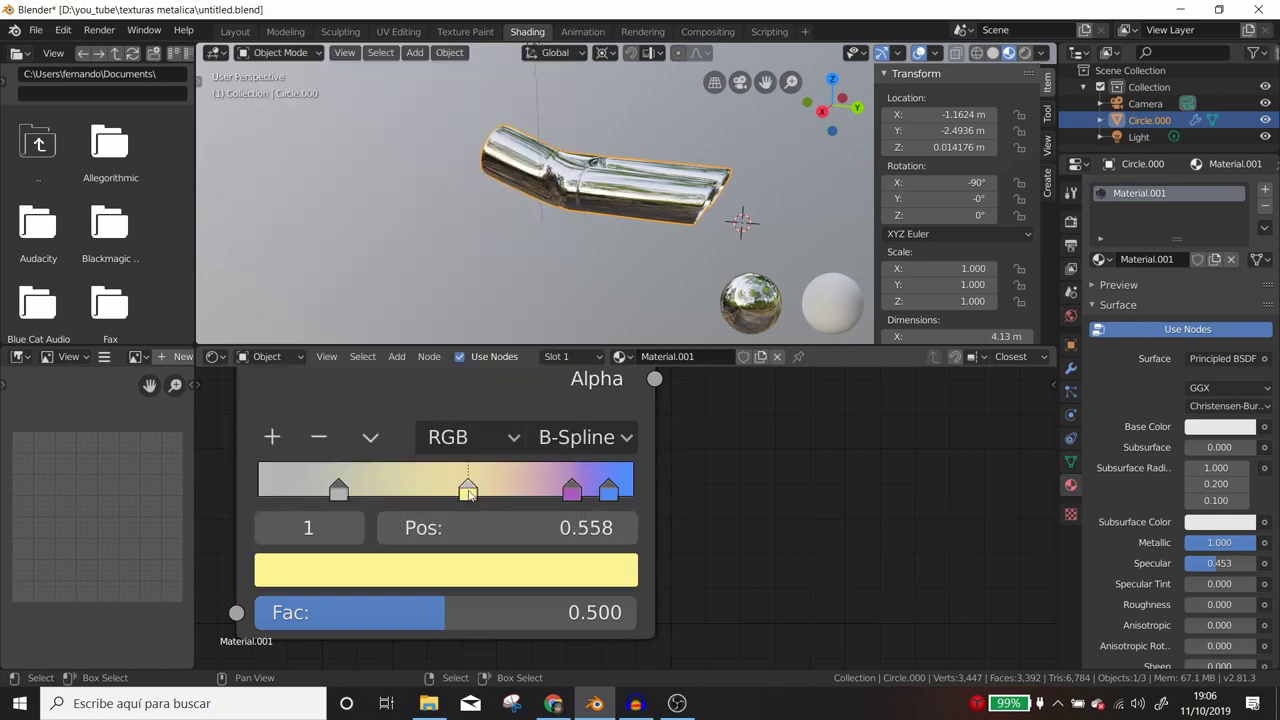
left_click(474, 577)
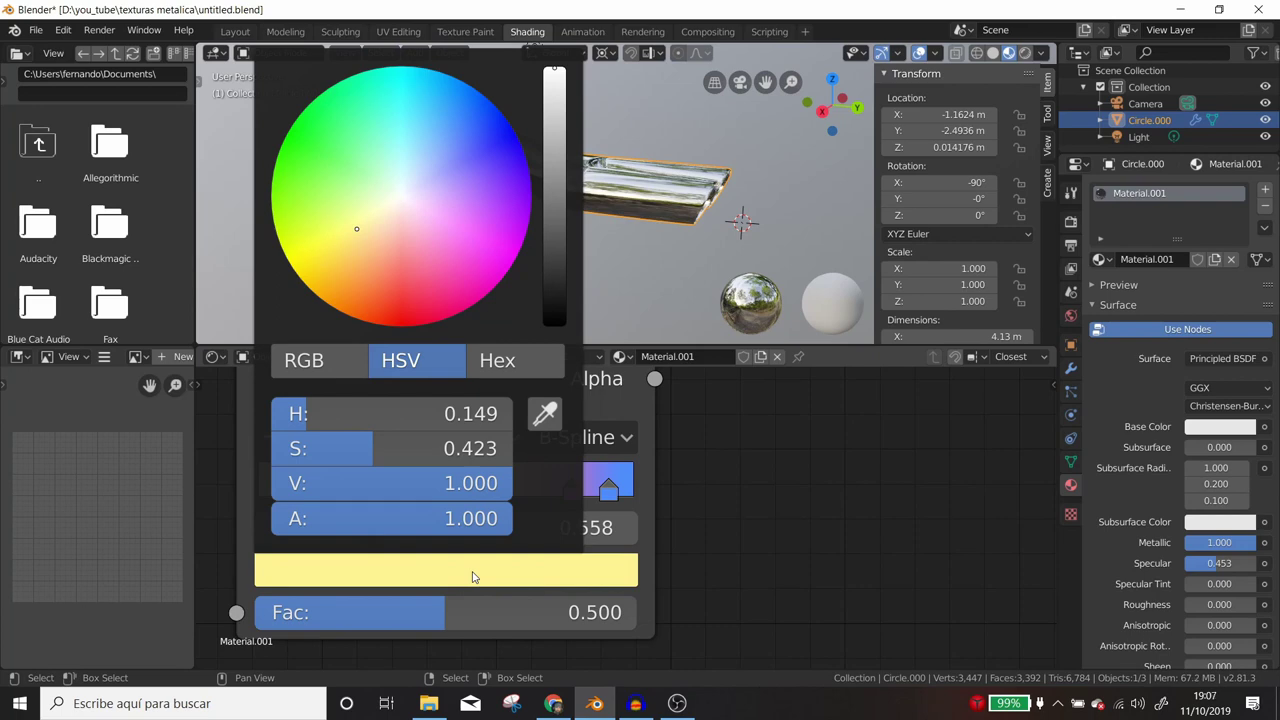
left_click(339, 490)
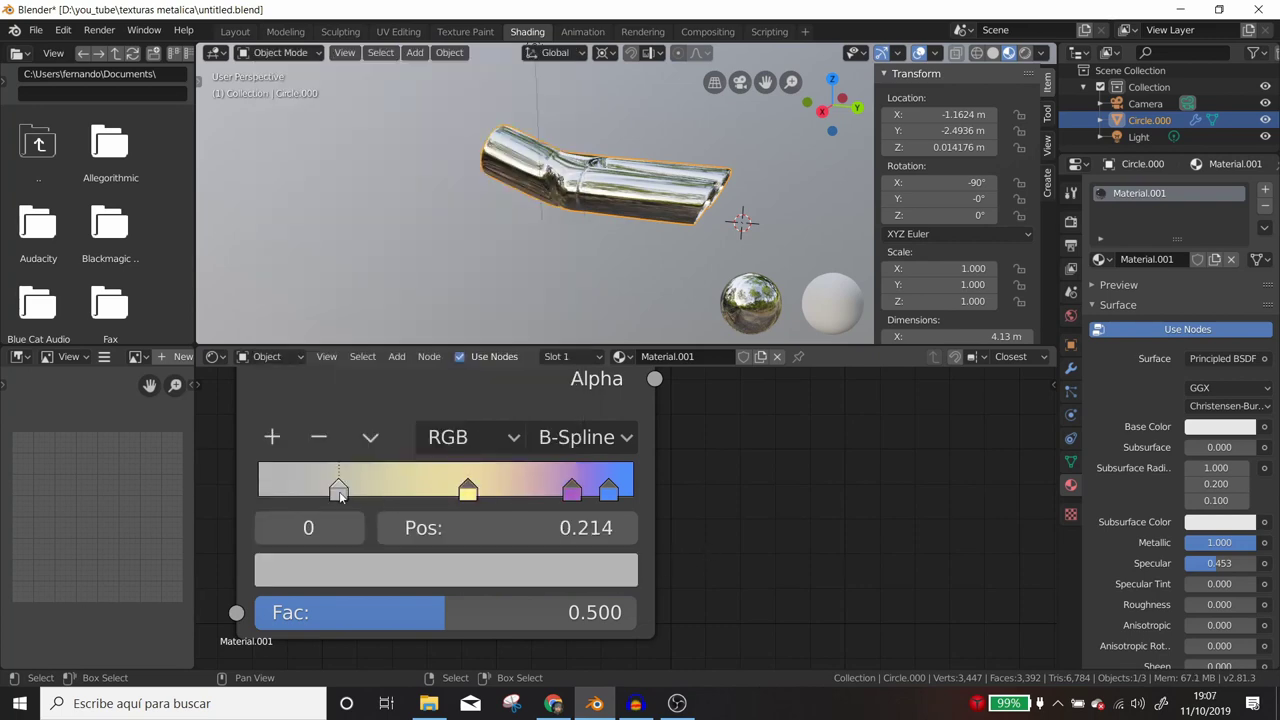
left_click(370, 565)
Step: Connect the ColorRamp Color output to the Principled BSDF Base Color
scroll(848, 536, "down", 4)
left_click_drag(590, 448, 885, 456)
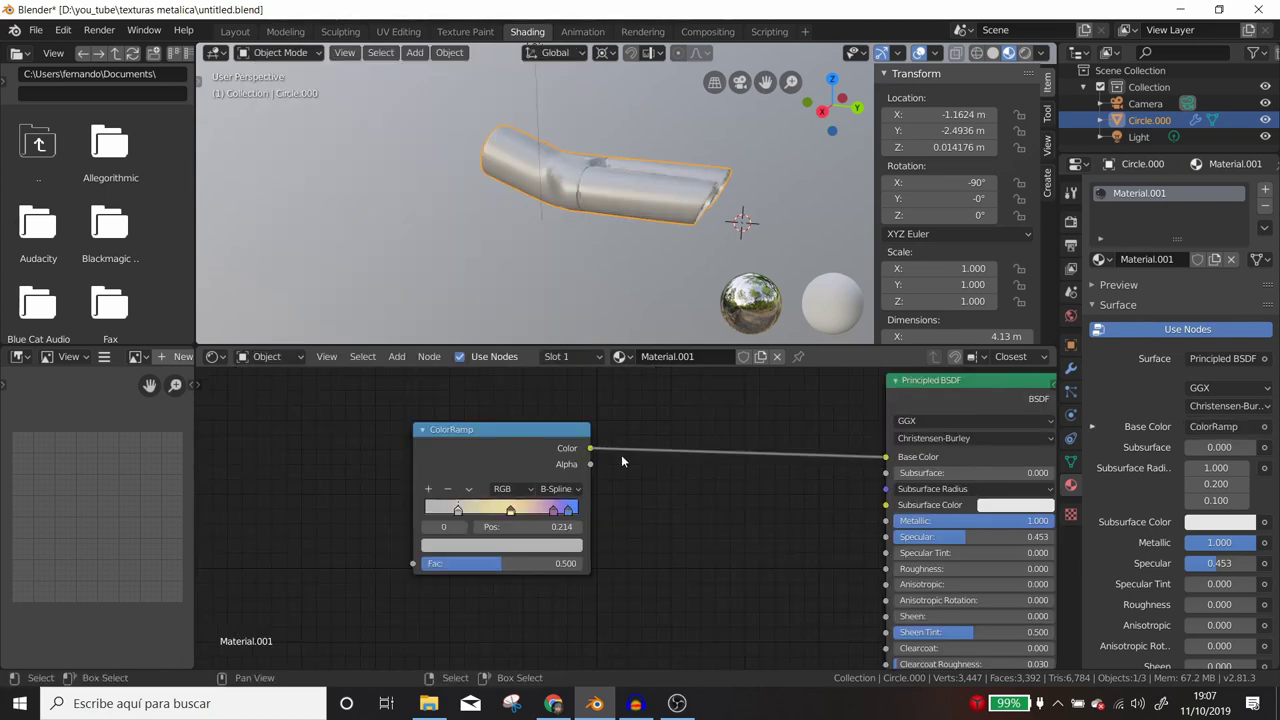
left_click_drag(476, 436, 582, 427)
Step: Pan the node view to make room and bring up the Add menu's Input nodes
scroll(554, 436, "down", 2)
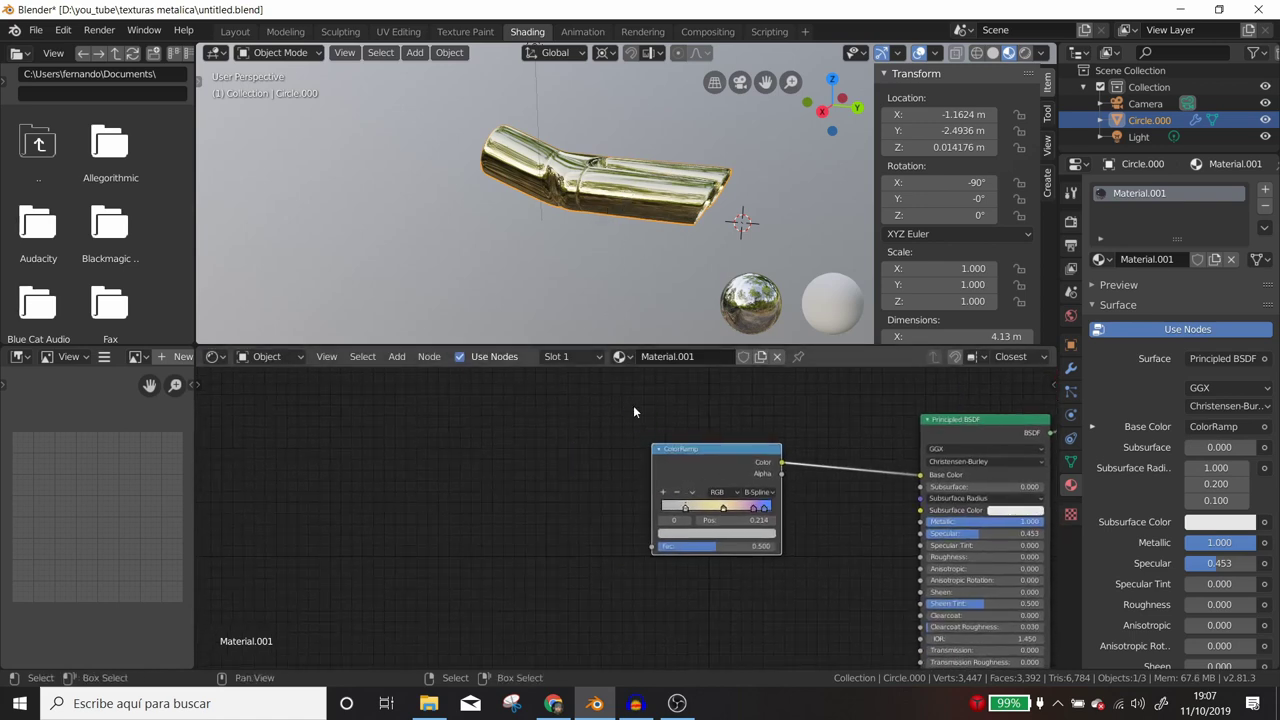
scroll(650, 516, "down", 2)
middle_click_drag(518, 483, 608, 446)
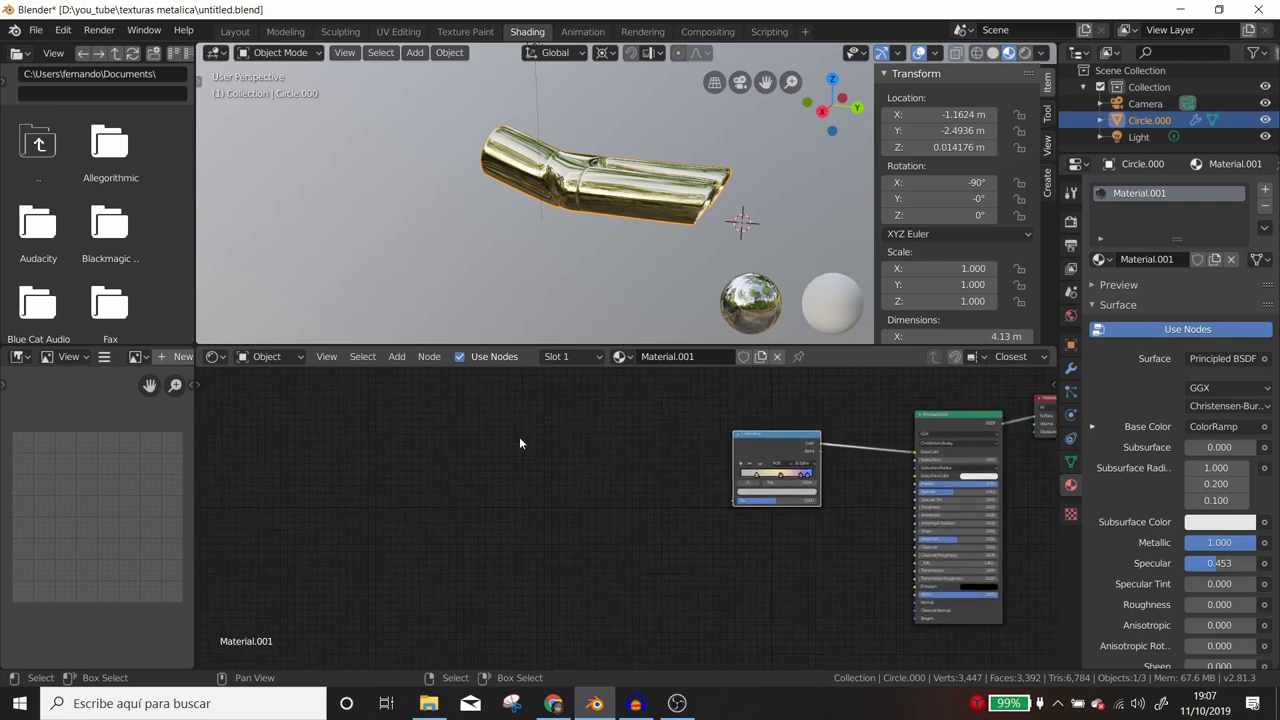
key("shift+a")
scroll(502, 510, "up", 2)
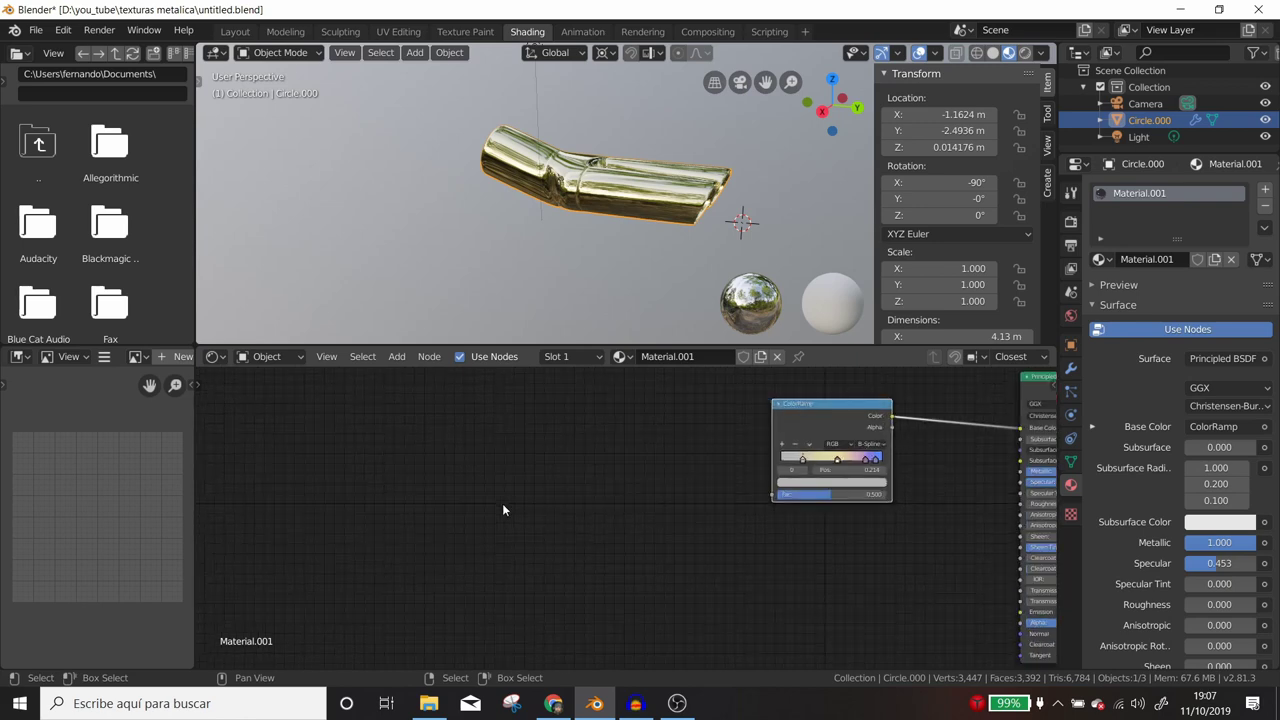
scroll(550, 480, "down", 2)
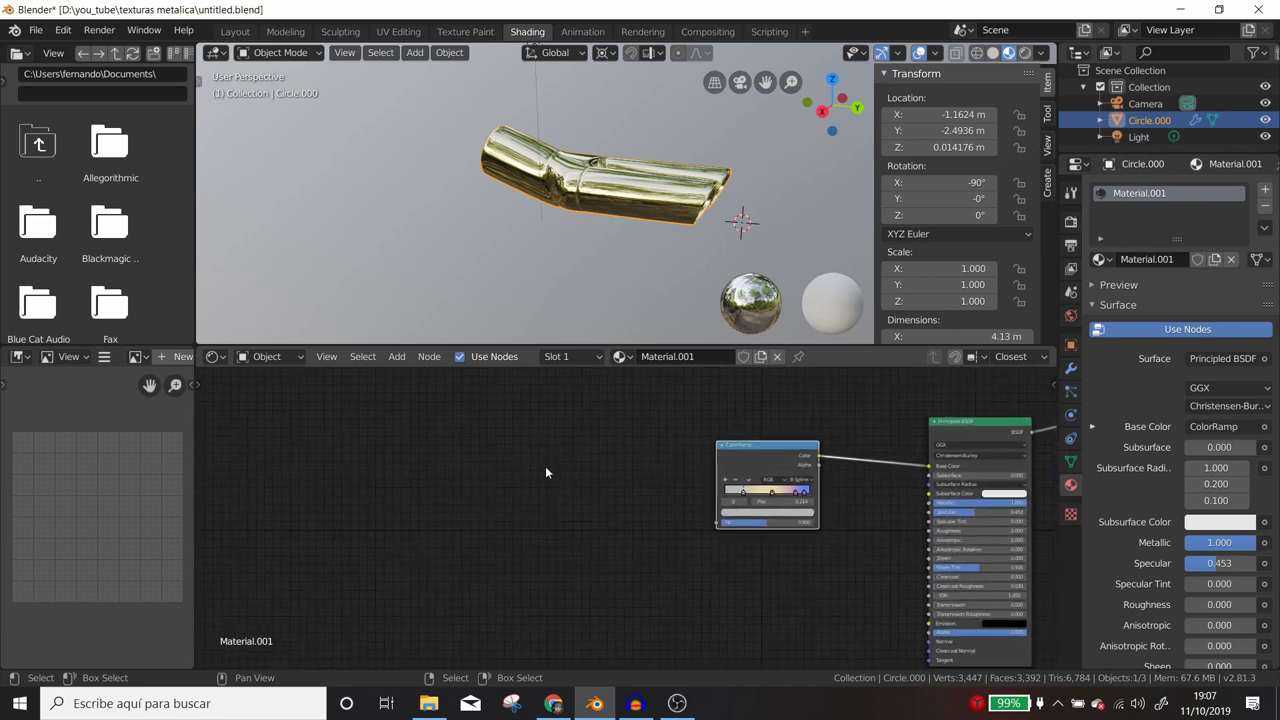
key("shift+a")
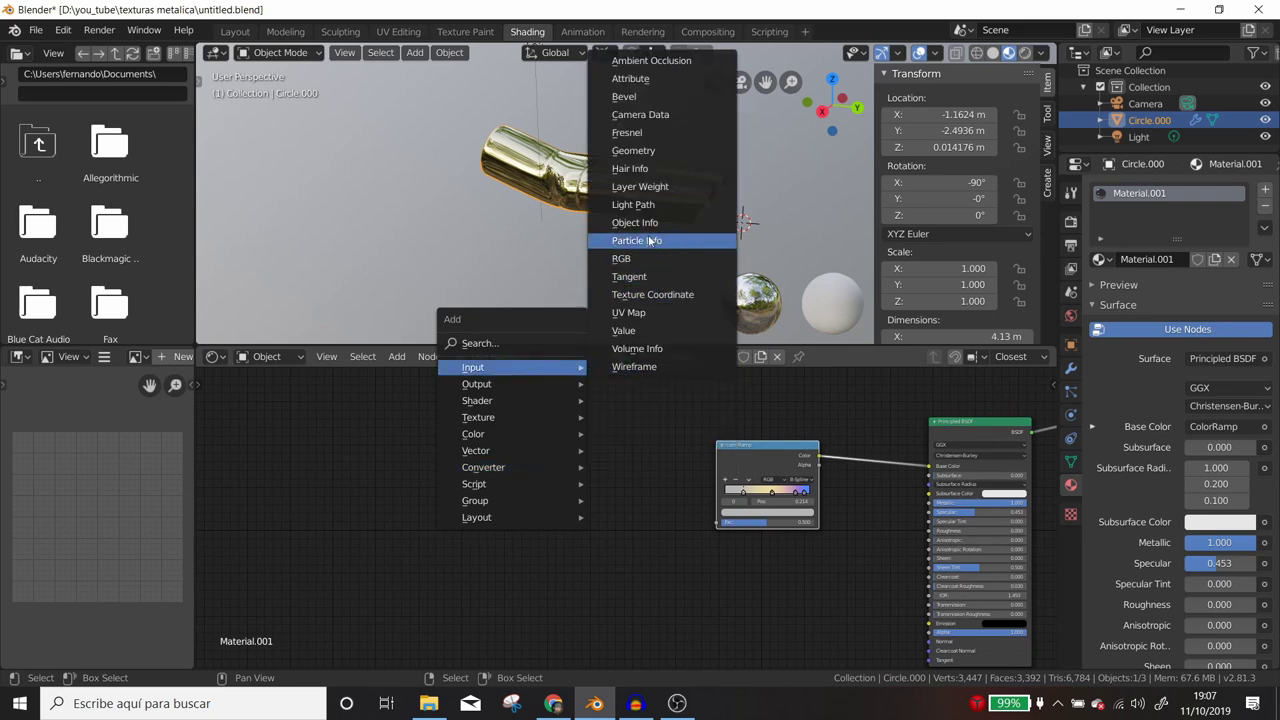
Step: Add a Texture Coordinate node and link its Generated output to the ColorRamp Fac
left_click(650, 294)
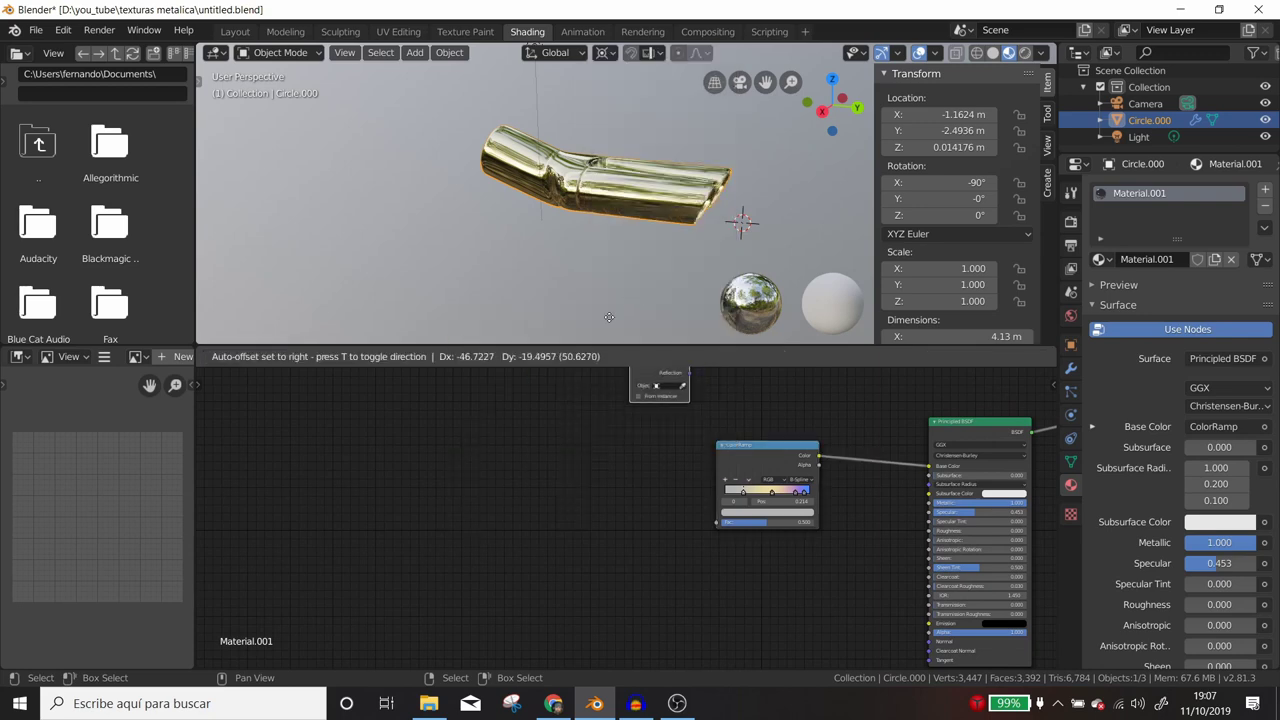
left_click(411, 441)
scroll(583, 503, "up", 1)
left_click_drag(416, 446, 541, 452)
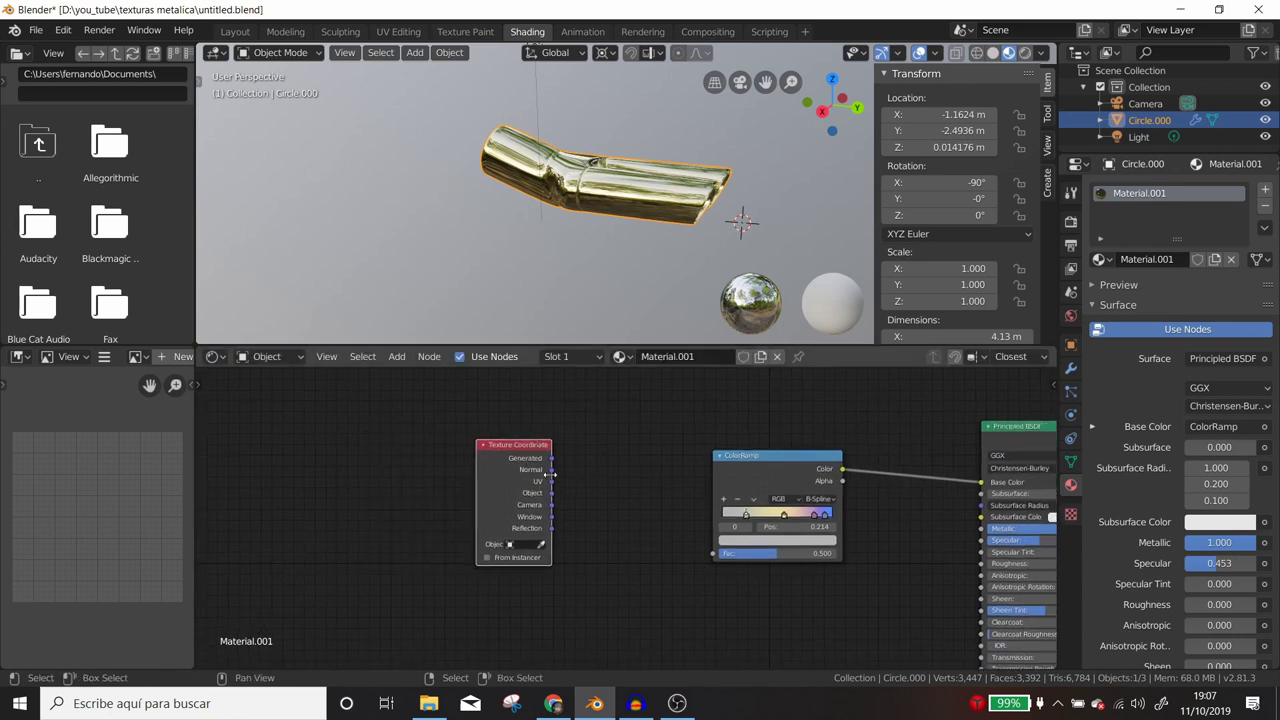
left_click_drag(551, 481, 714, 553)
left_click_drag(551, 458, 714, 553)
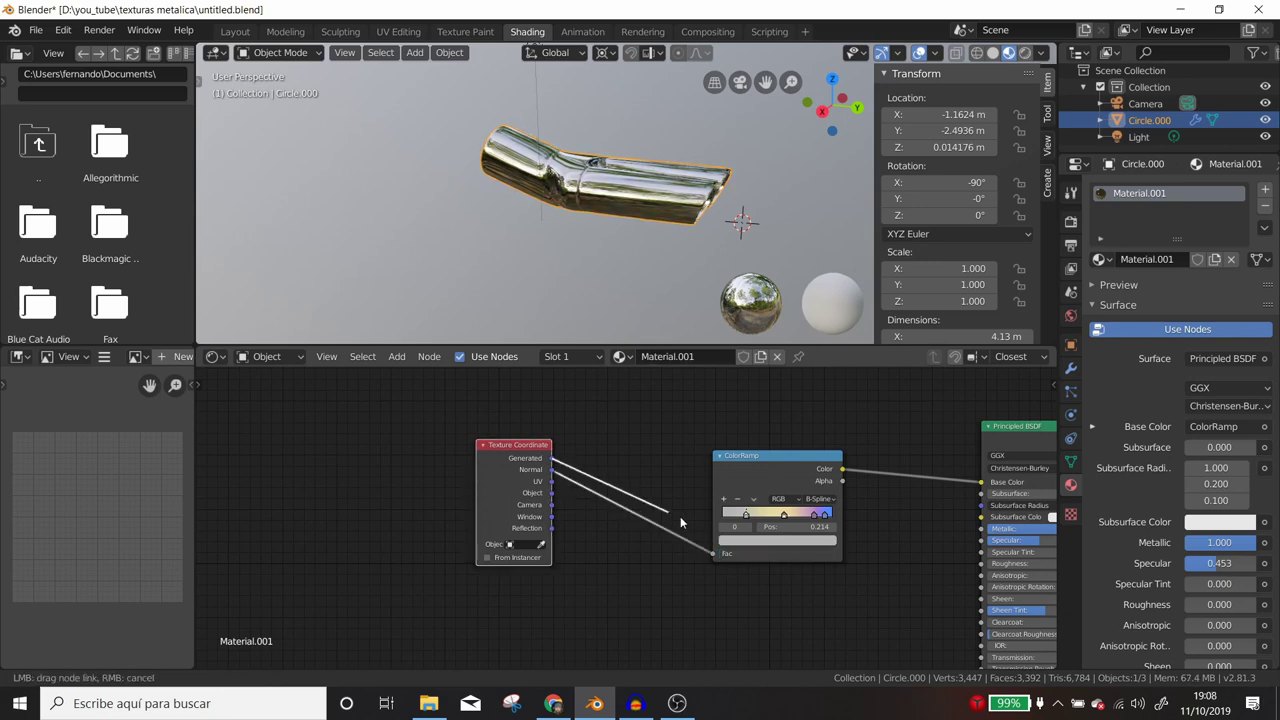
Step: Move the Texture Coordinate node further left of the ColorRamp
middle_click_drag(642, 240, 653, 141)
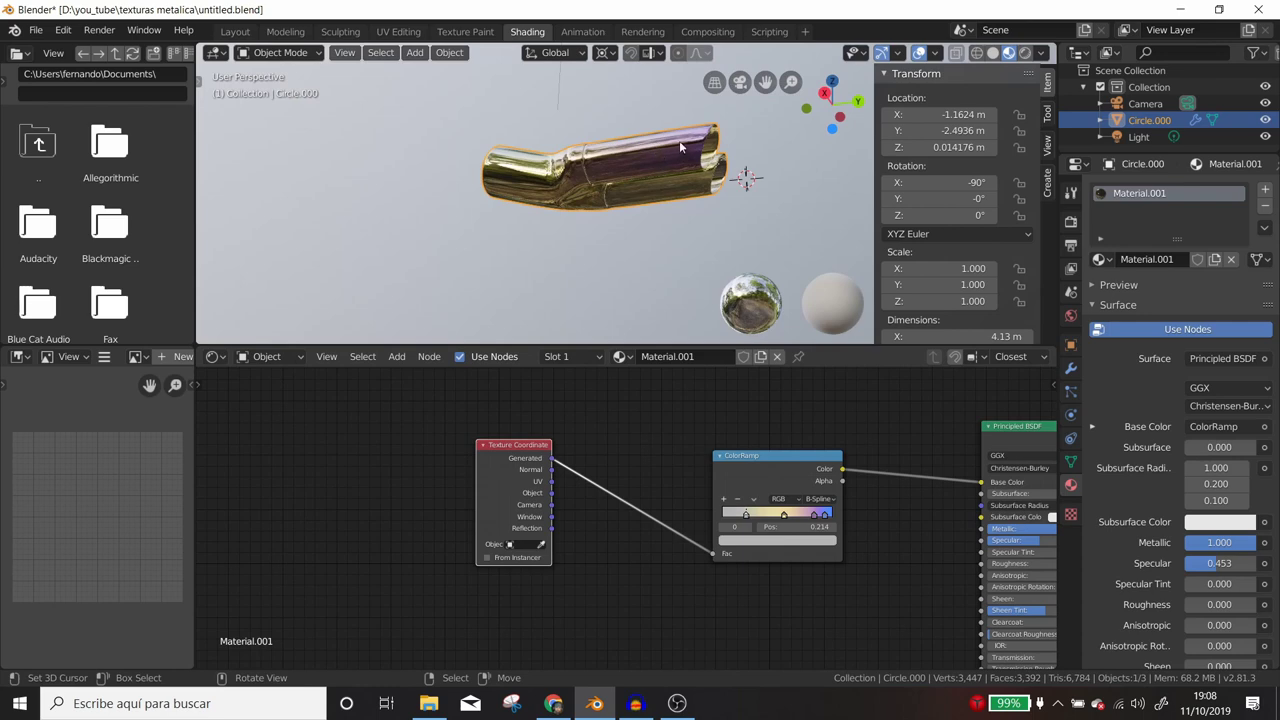
scroll(620, 421, "down", 1)
scroll(620, 421, "down", 1)
left_click_drag(636, 440, 433, 452)
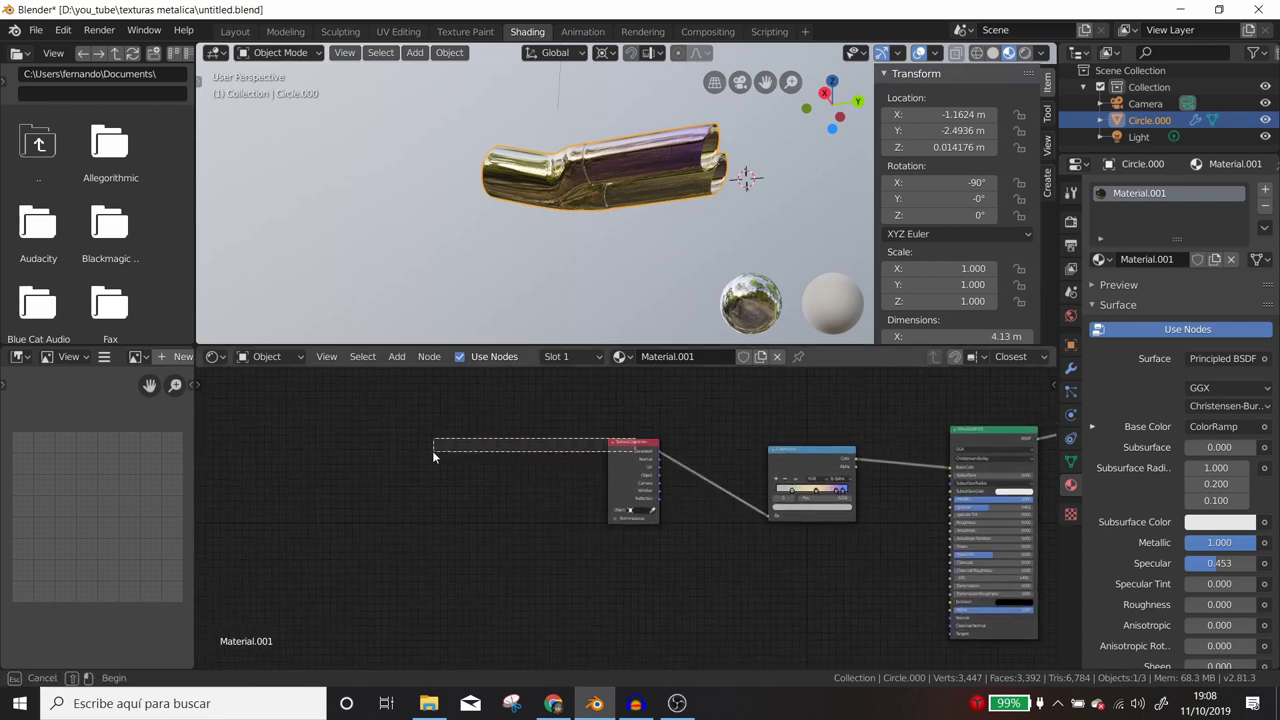
key("g")
left_click(520, 521)
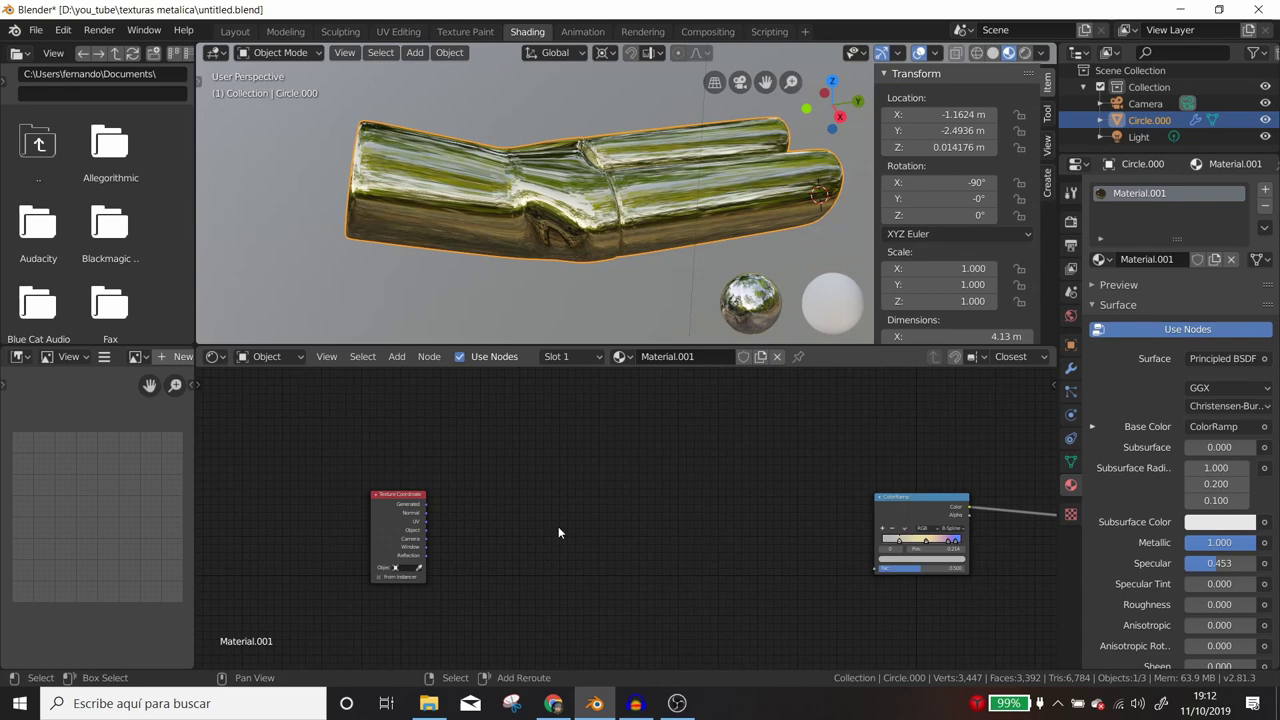
Step: Insert a Texture-type Mapping node between Generated coordinates and the ColorRamp Fac
key("shift+a")
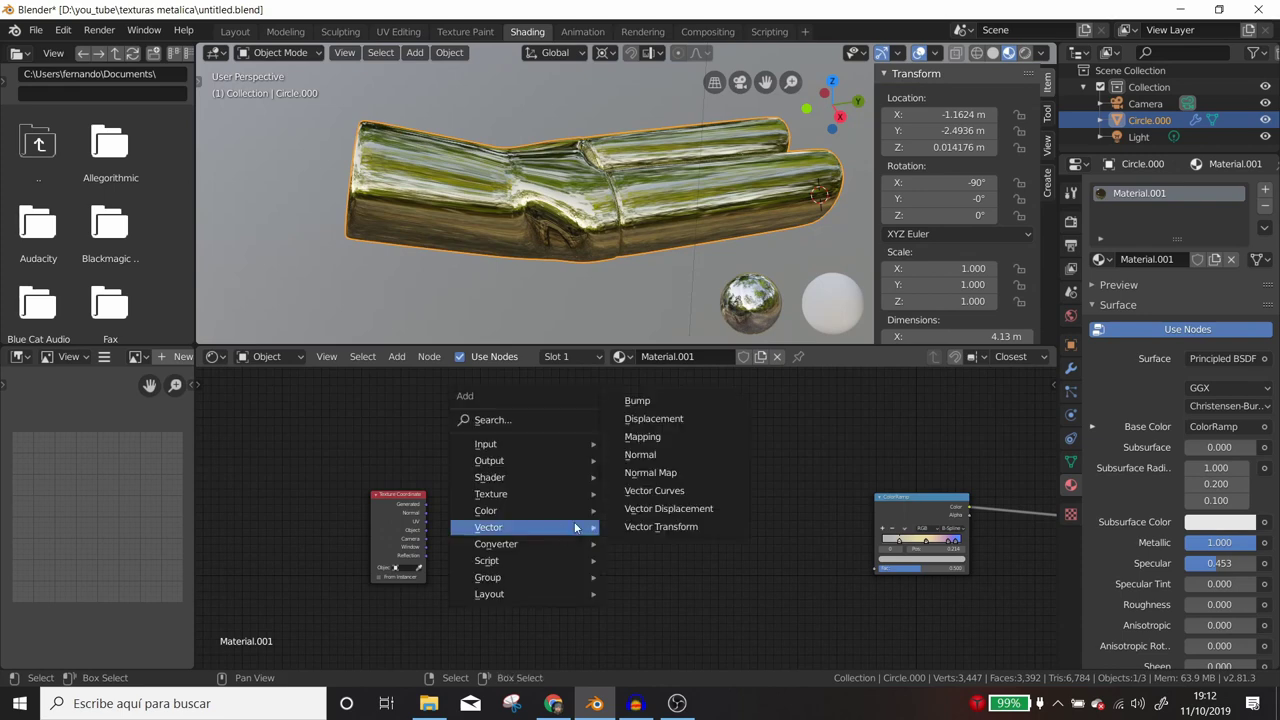
left_click(642, 436)
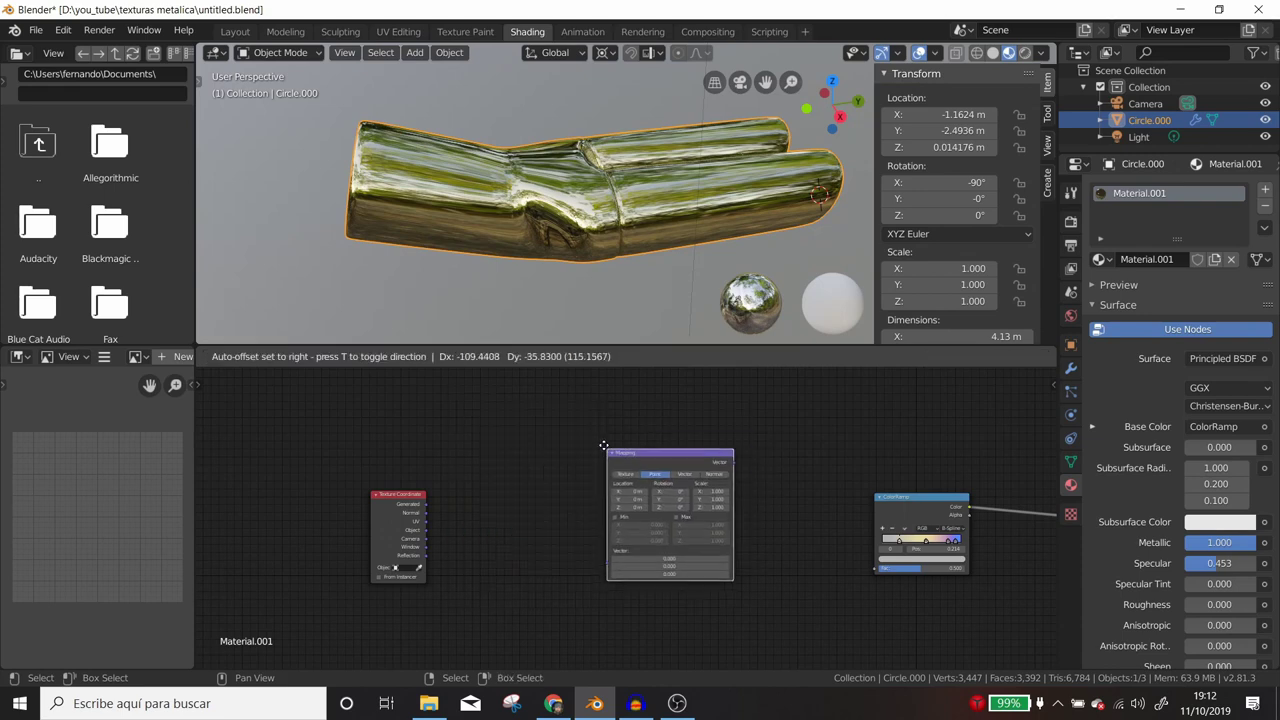
left_click(645, 440)
left_click_drag(426, 504, 590, 535)
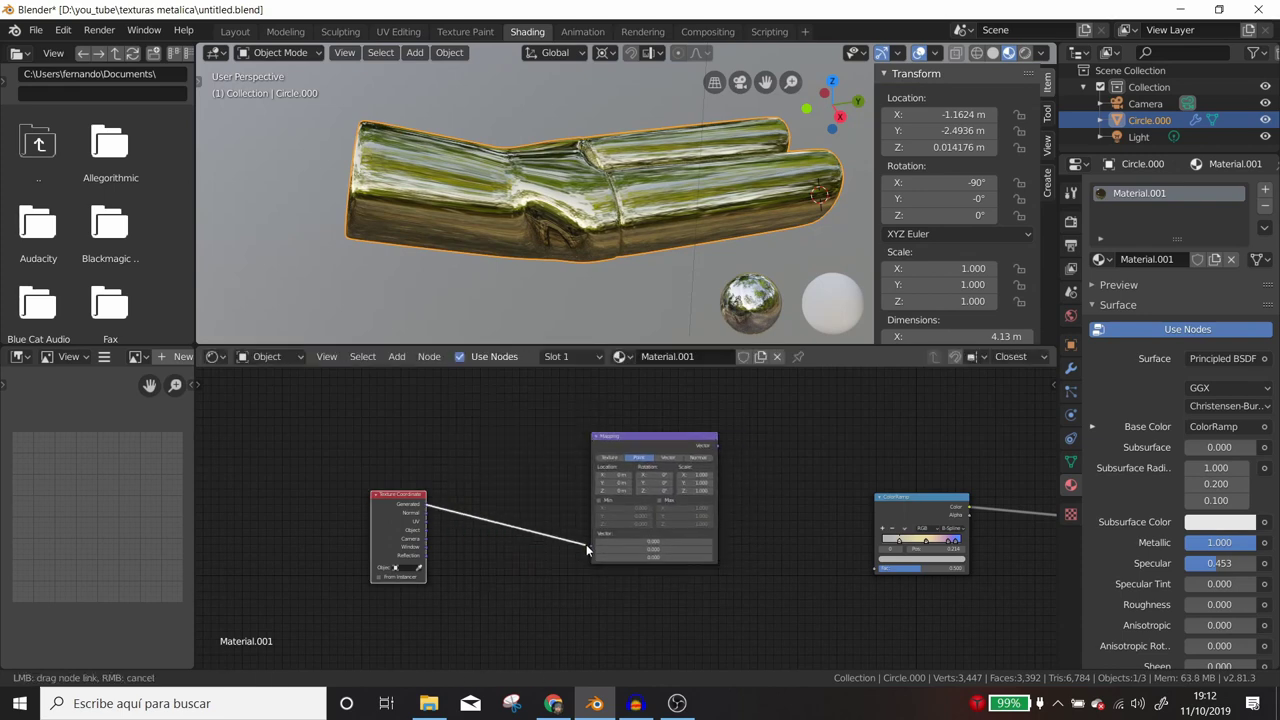
left_click_drag(717, 446, 877, 569)
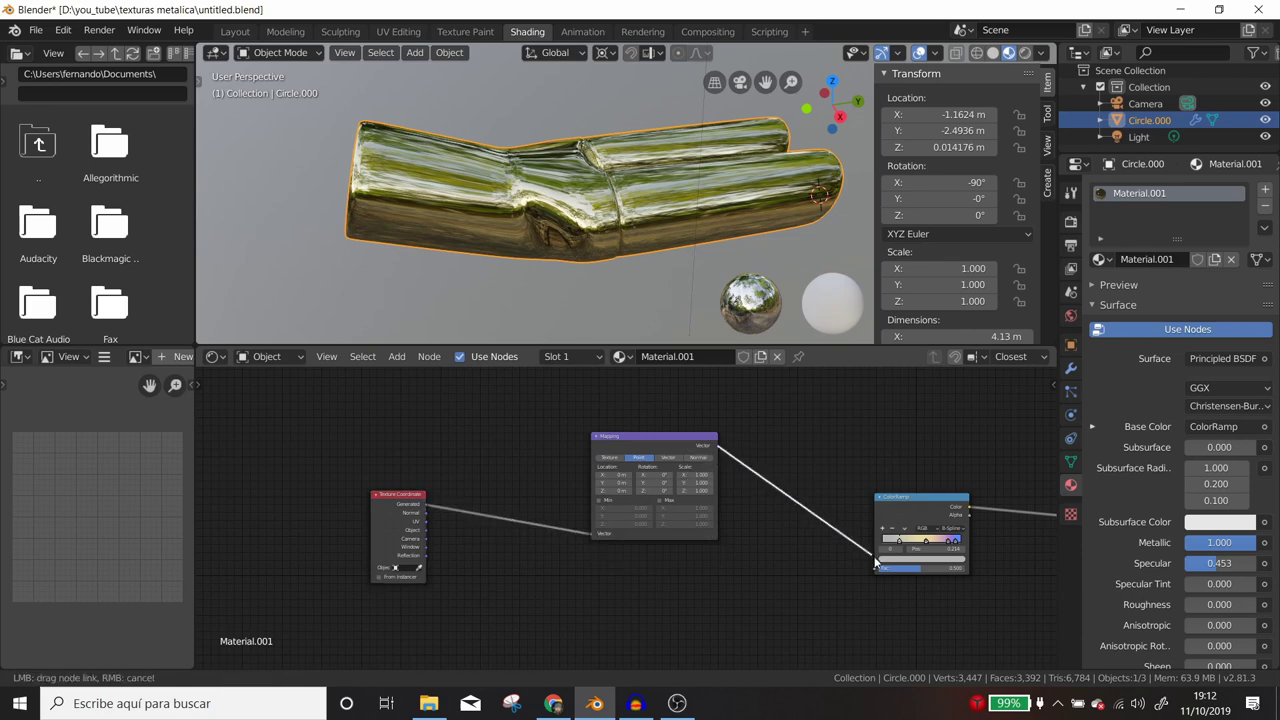
left_click(608, 457)
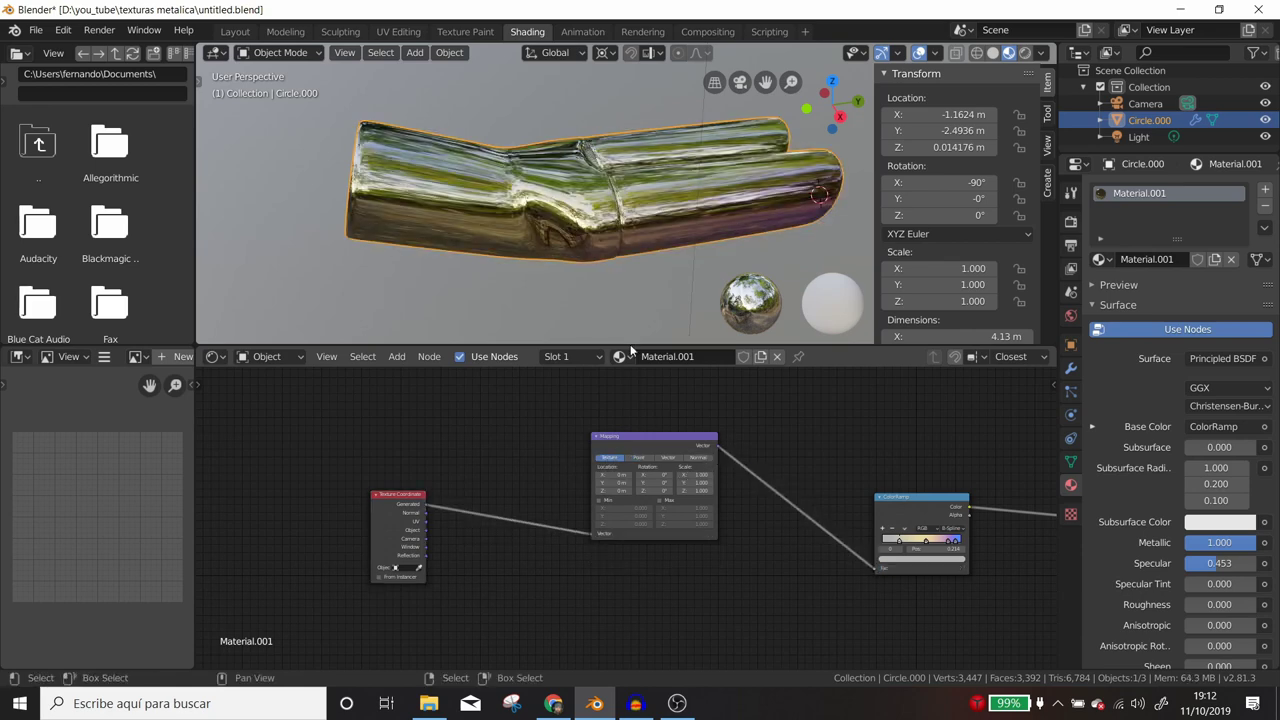
scroll(742, 482, "up", 3)
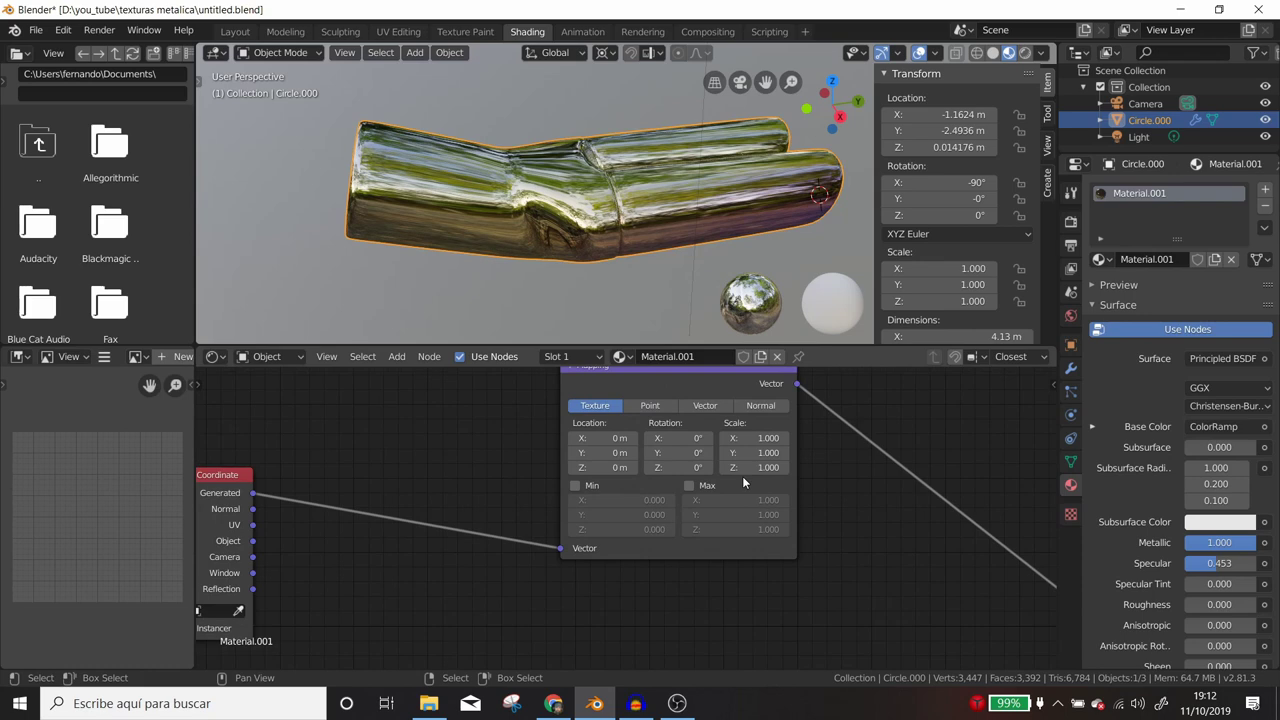
Step: Set the Mapping rotation to 49°, -43°, 46° and Location Z to -0.7 m
left_click(680, 437)
type("9")
key("Return")
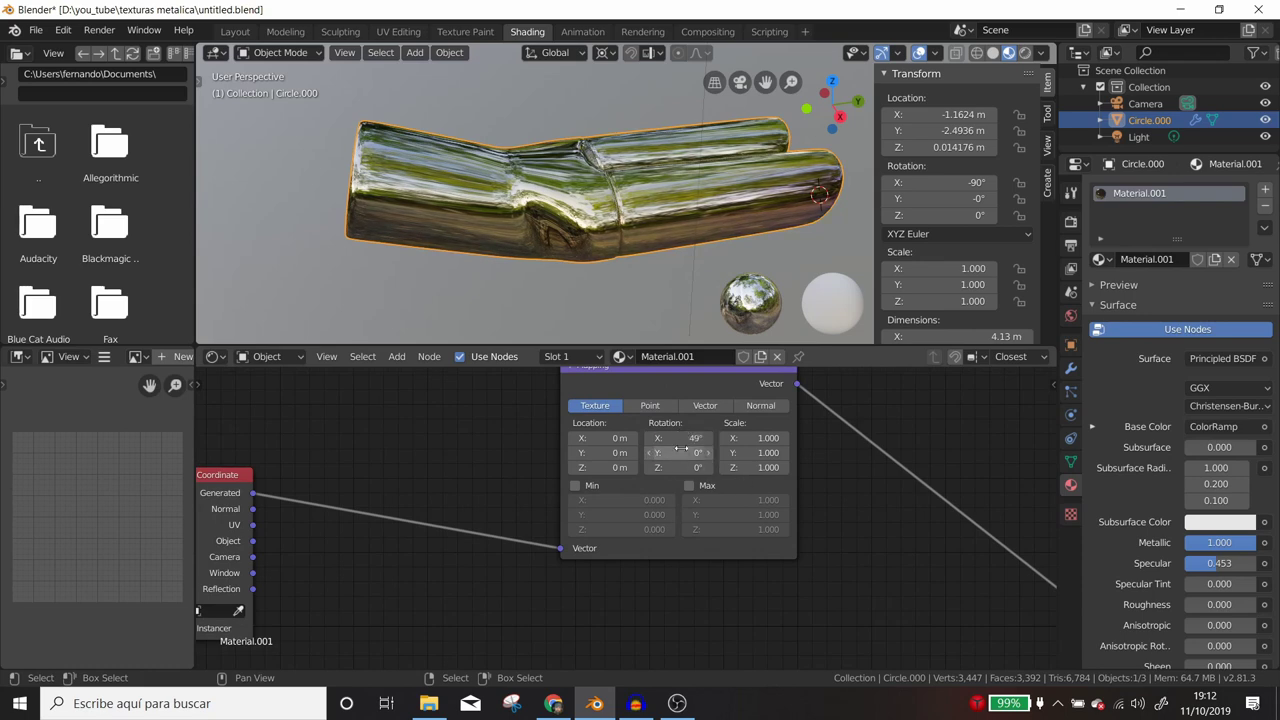
left_click(680, 453)
type("-43")
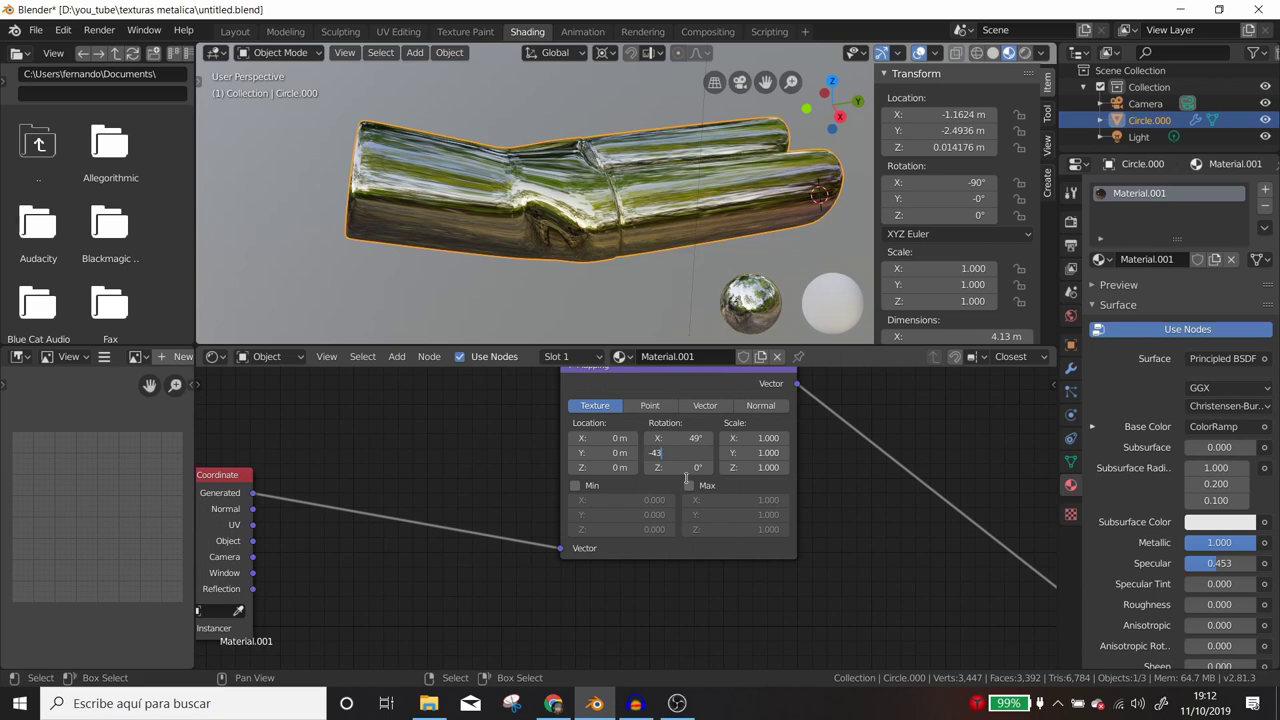
key("Return")
left_click(689, 468)
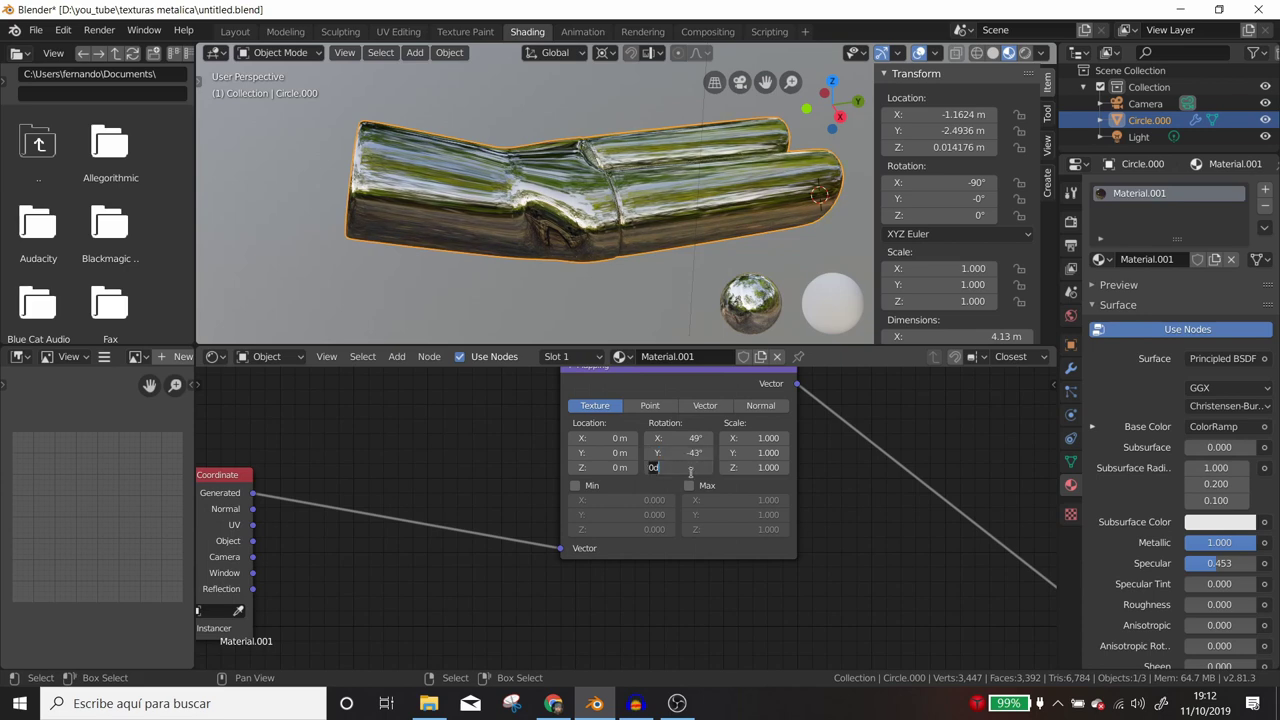
type("46")
key("Return")
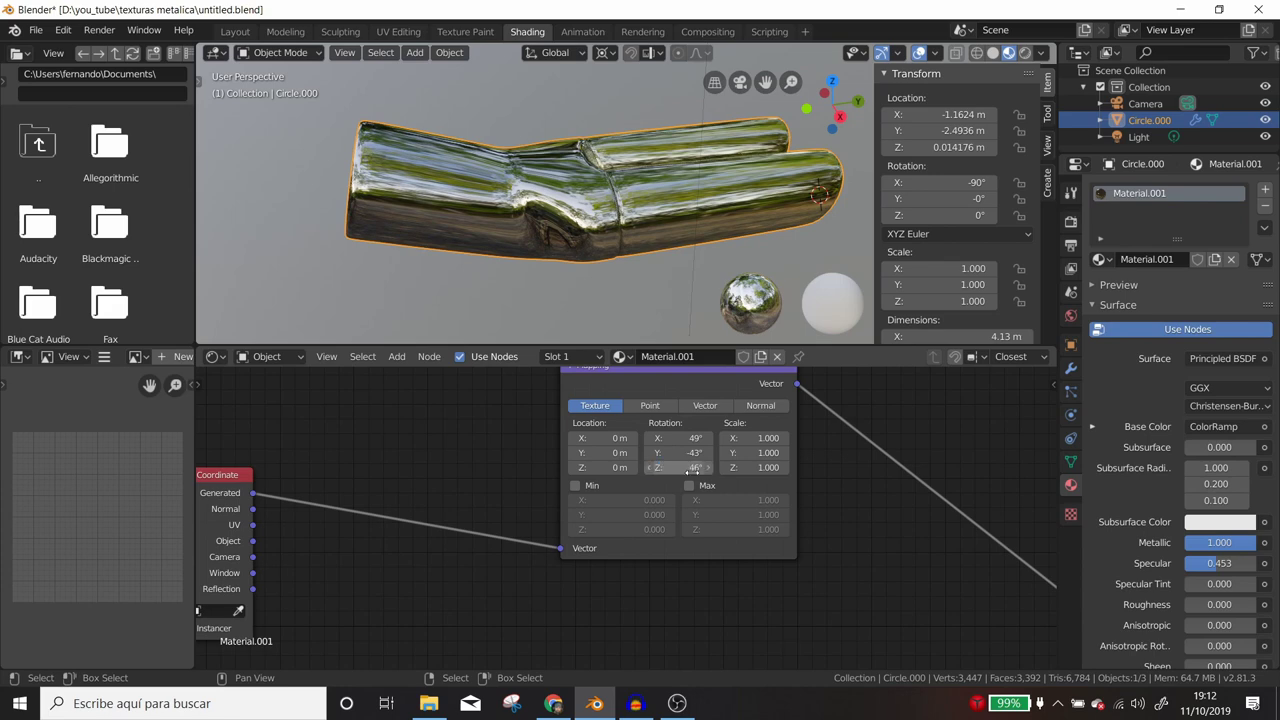
mouse_move(605, 467)
left_mouse_down()
mouse_move(625, 467)
mouse_move(585, 467)
mouse_move(625, 467)
mouse_move(585, 467)
mouse_move(608, 467)
left_mouse_up()
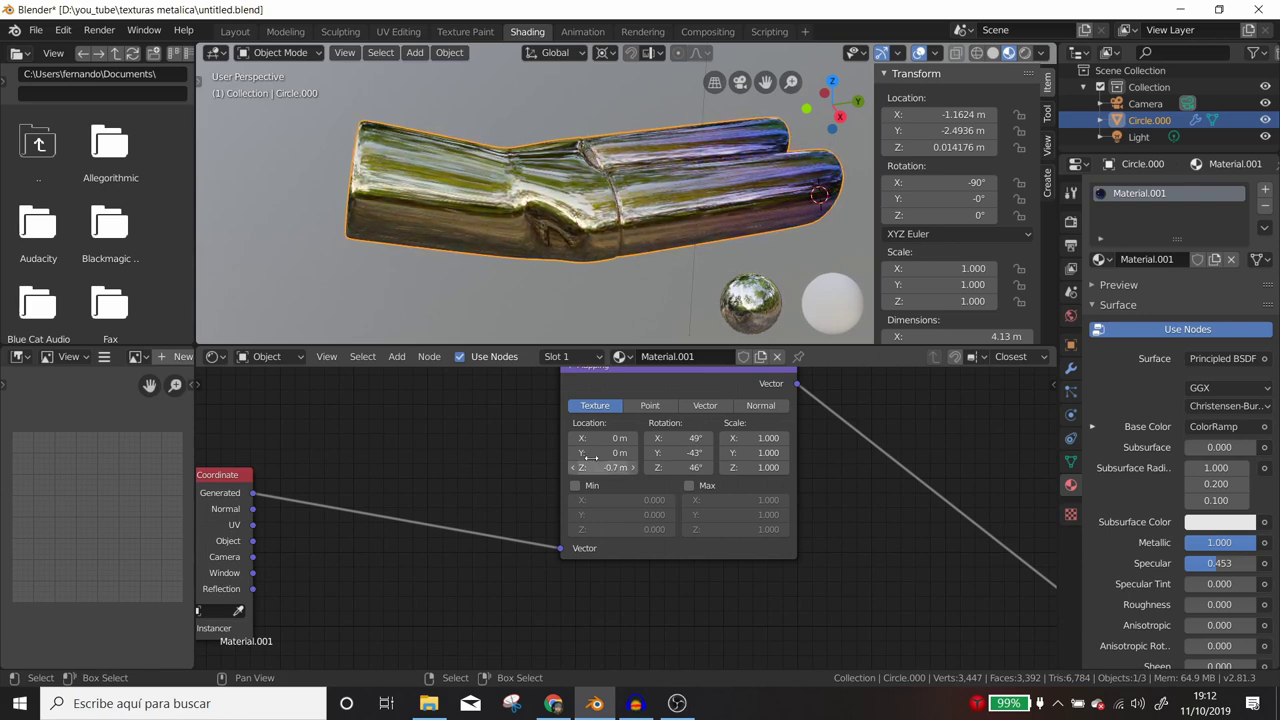
mouse_move(710, 190)
middle_mouse_down()
mouse_move(604, 93)
mouse_move(598, 293)
mouse_move(657, 114)
mouse_move(683, 200)
mouse_move(672, 115)
mouse_move(674, 126)
middle_mouse_up()
Step: Nudge the Mapping rotation to 50.5°, -41.2°, 48°, orbiting to check the pipe's bands
scroll(685, 140, "up", 2)
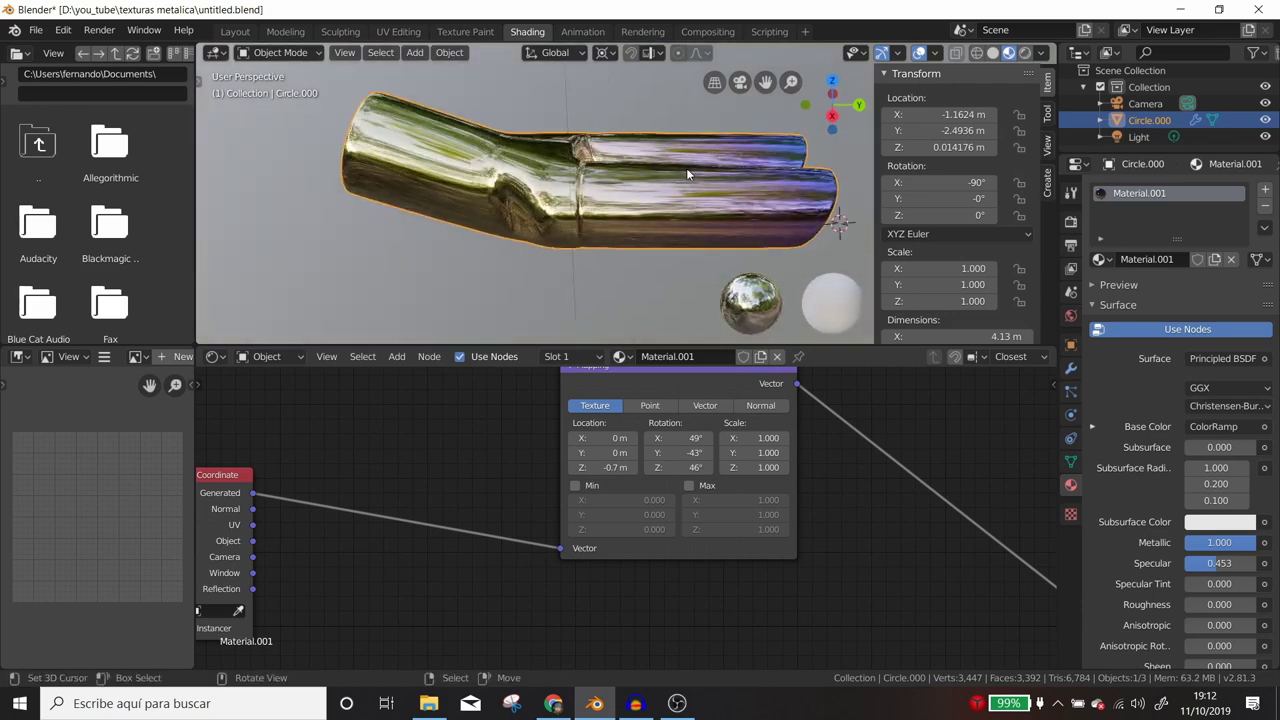
scroll(708, 165, "up", 3)
scroll(740, 202, "down", 3)
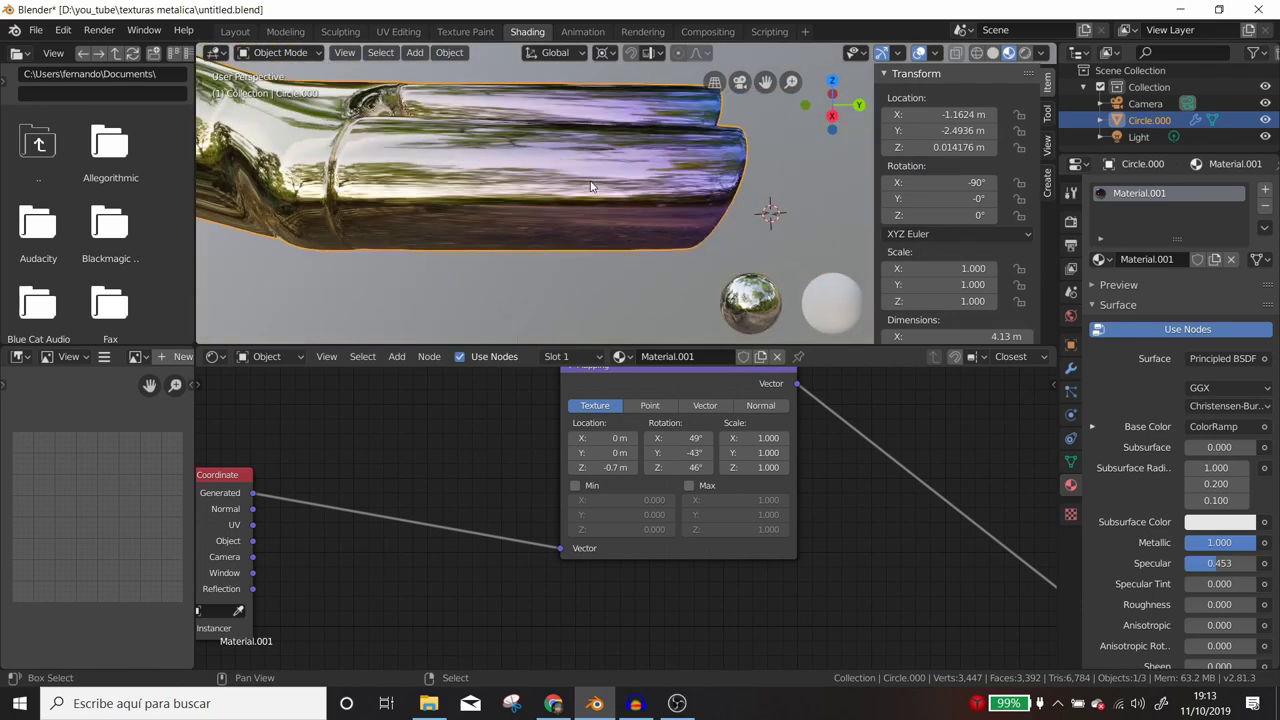
scroll(740, 202, "down", 3)
mouse_move(740, 202)
middle_mouse_down()
mouse_move(597, 230)
mouse_move(623, 220)
mouse_move(600, 246)
mouse_move(640, 250)
middle_mouse_up()
scroll(714, 424, "up", 2)
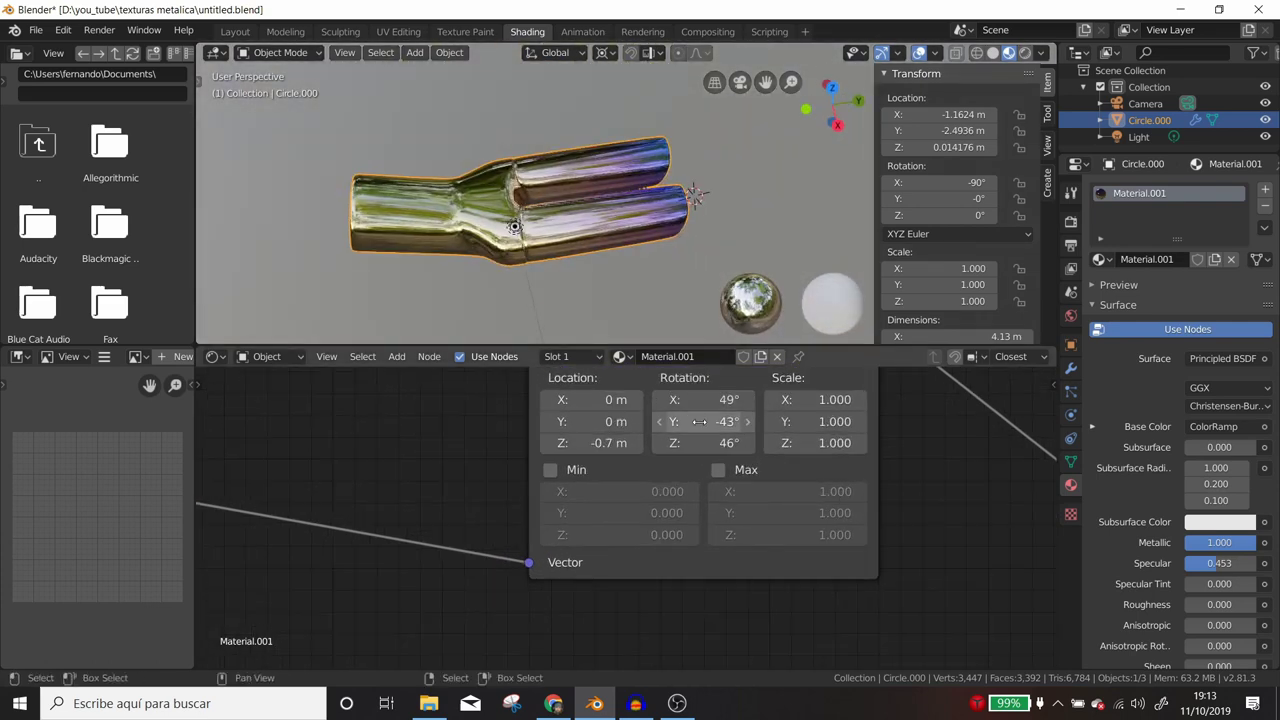
mouse_move(592, 443)
left_mouse_down()
mouse_move(640, 443)
mouse_move(560, 443)
left_mouse_up()
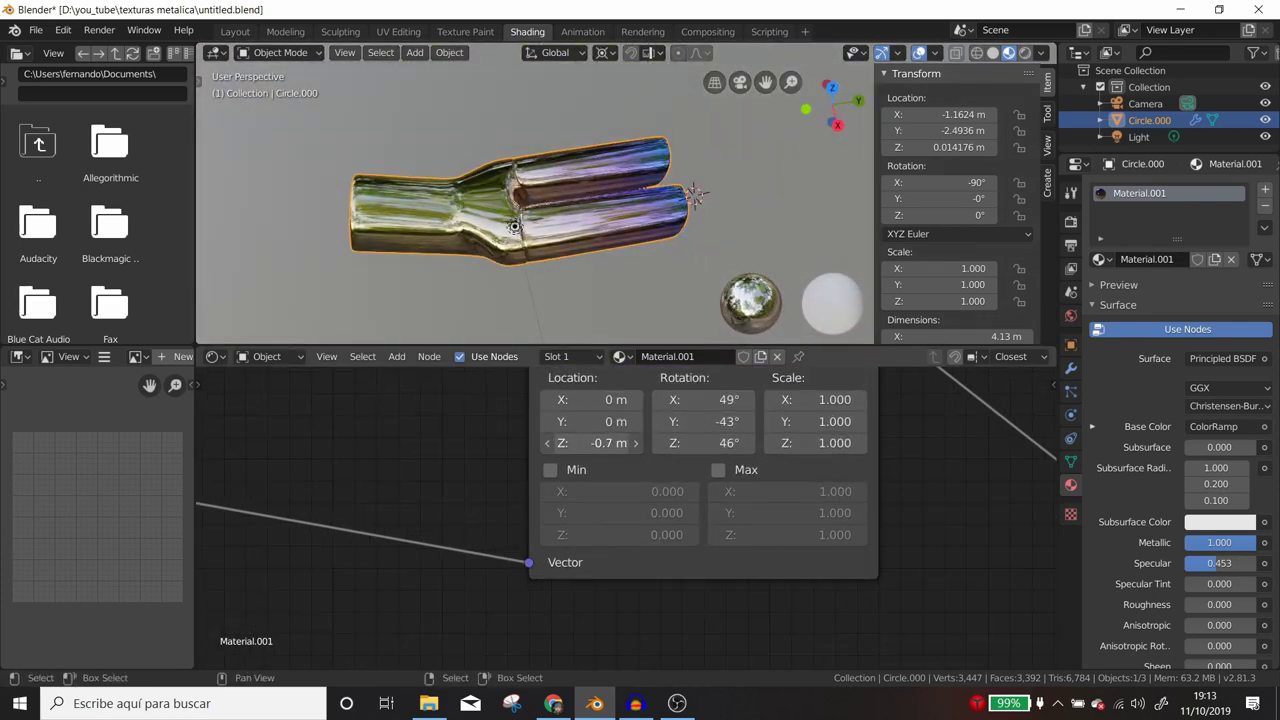
mouse_move(594, 254)
middle_mouse_down()
mouse_move(776, 173)
mouse_move(677, 194)
mouse_move(574, 287)
mouse_move(602, 228)
mouse_move(646, 229)
mouse_move(514, 192)
mouse_move(268, 206)
mouse_move(978, 222)
mouse_move(884, 178)
mouse_move(385, 184)
mouse_move(685, 197)
middle_mouse_up()
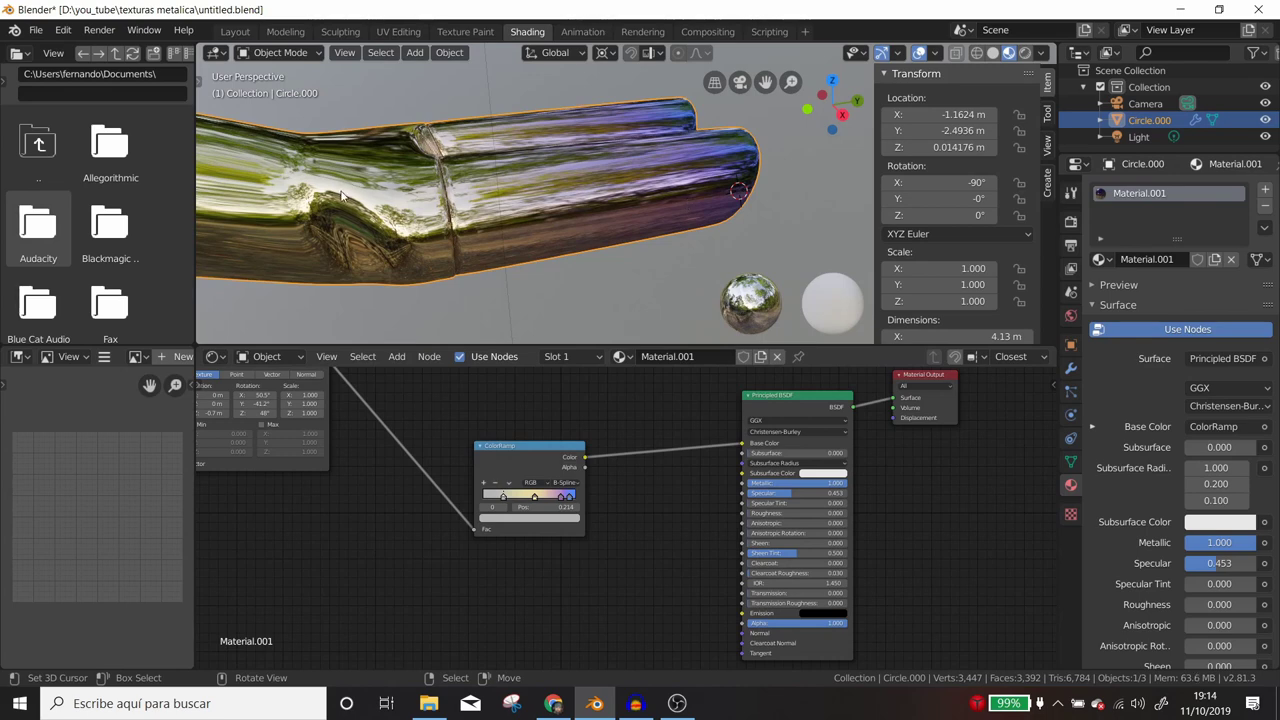
Step: Link the ColorRamp Color to Principled BSDF Roughness and inspect the satin exhaust tubes
middle_click_drag(614, 252, 562, 222)
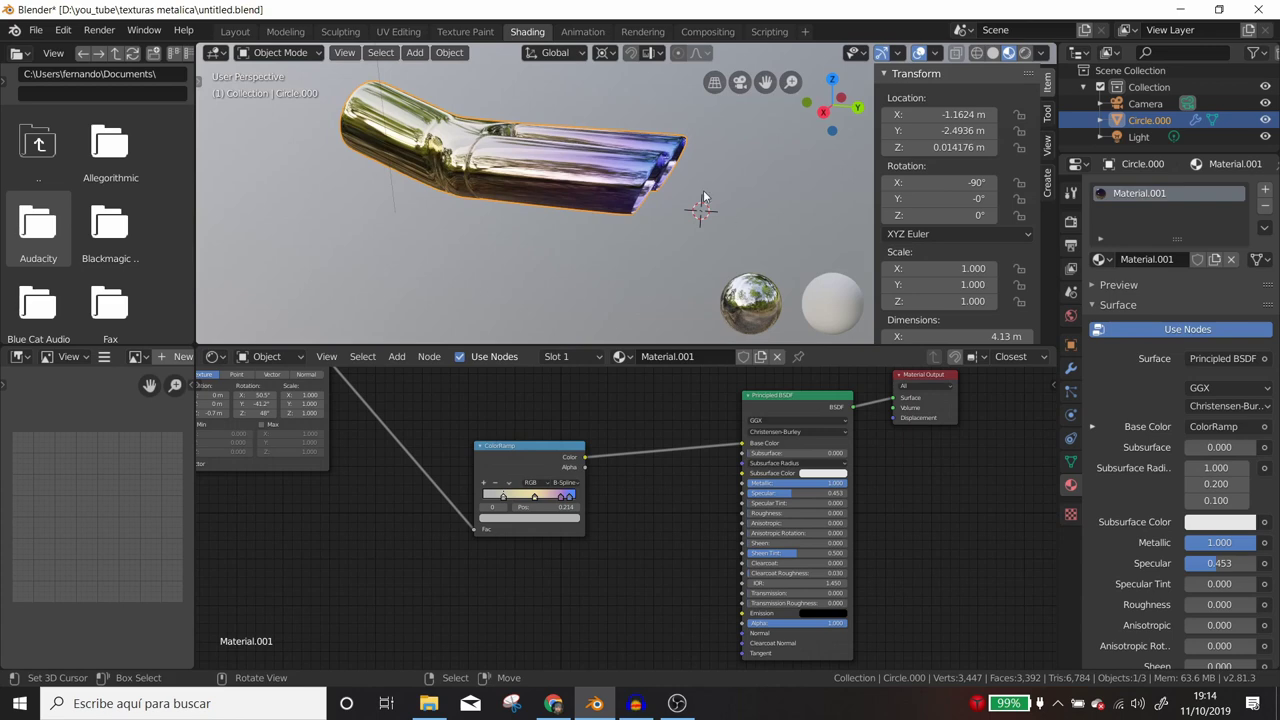
scroll(584, 484, "up", 1)
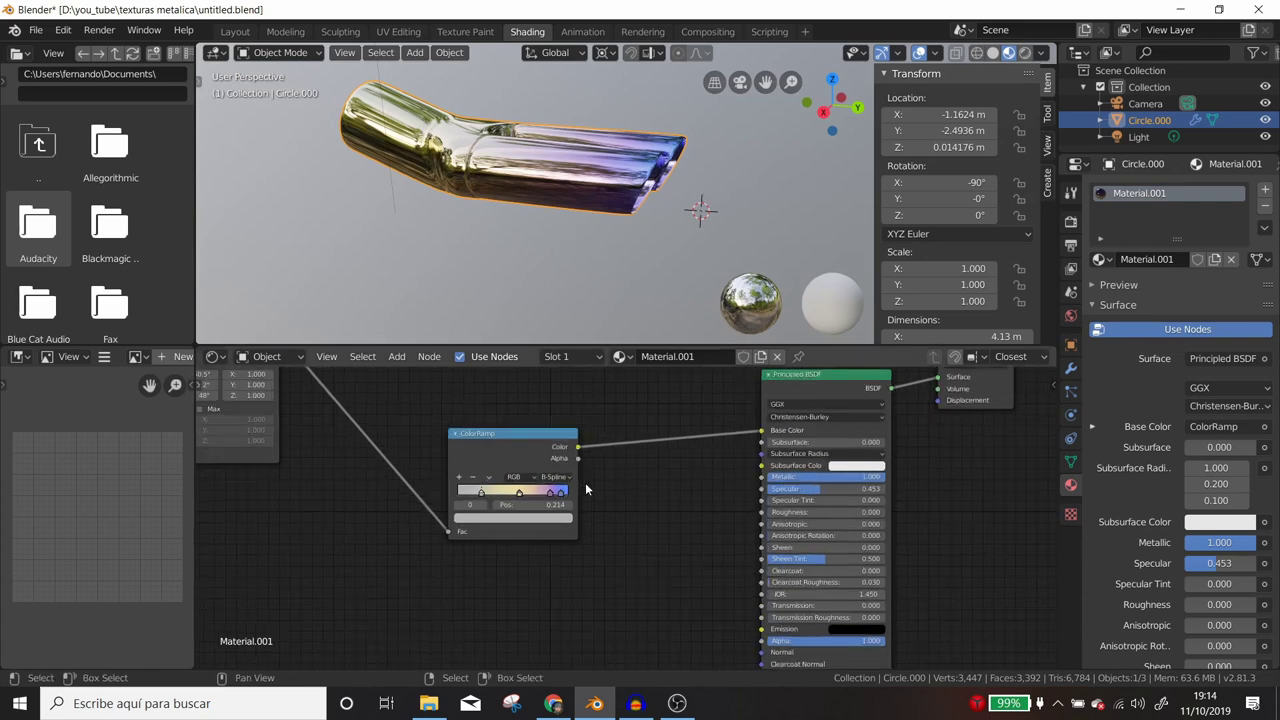
scroll(584, 484, "up", 1)
scroll(652, 456, "up", 1)
left_click_drag(470, 411, 685, 484)
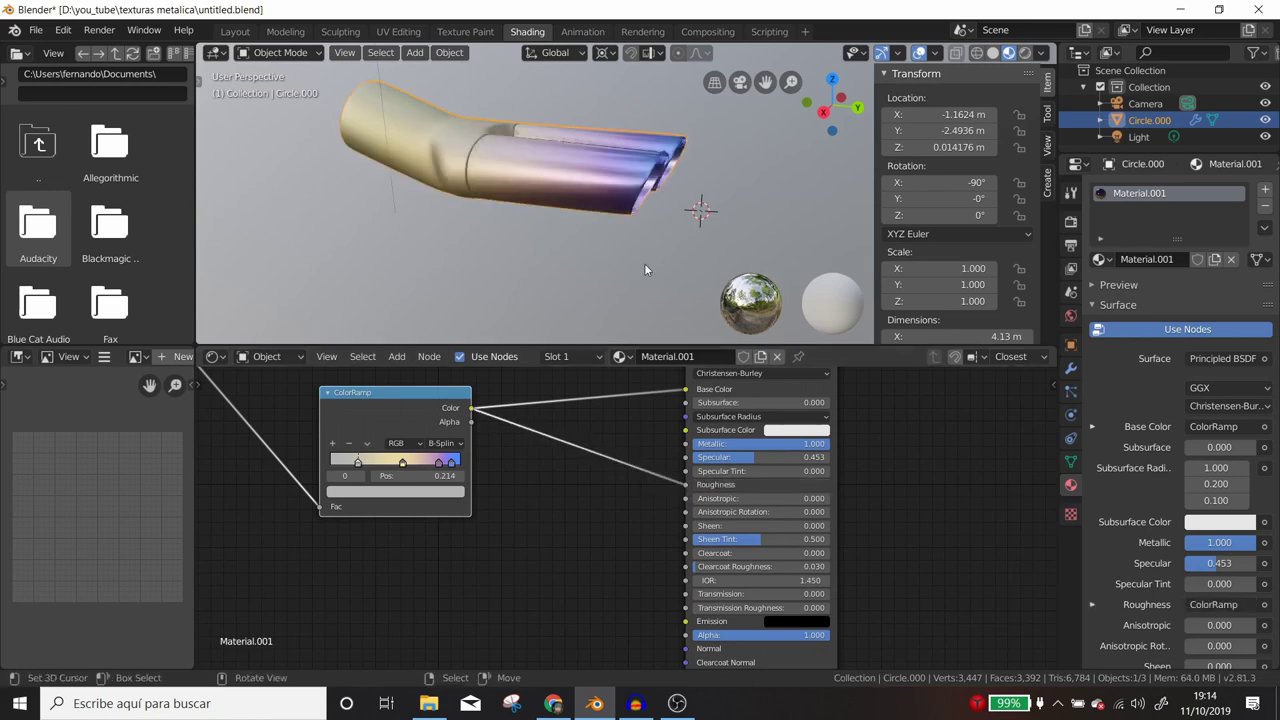
scroll(714, 214, "up", 3)
mouse_move(656, 255)
middle_mouse_down()
mouse_move(750, 288)
mouse_move(848, 235)
mouse_move(623, 241)
mouse_move(618, 186)
middle_mouse_up()
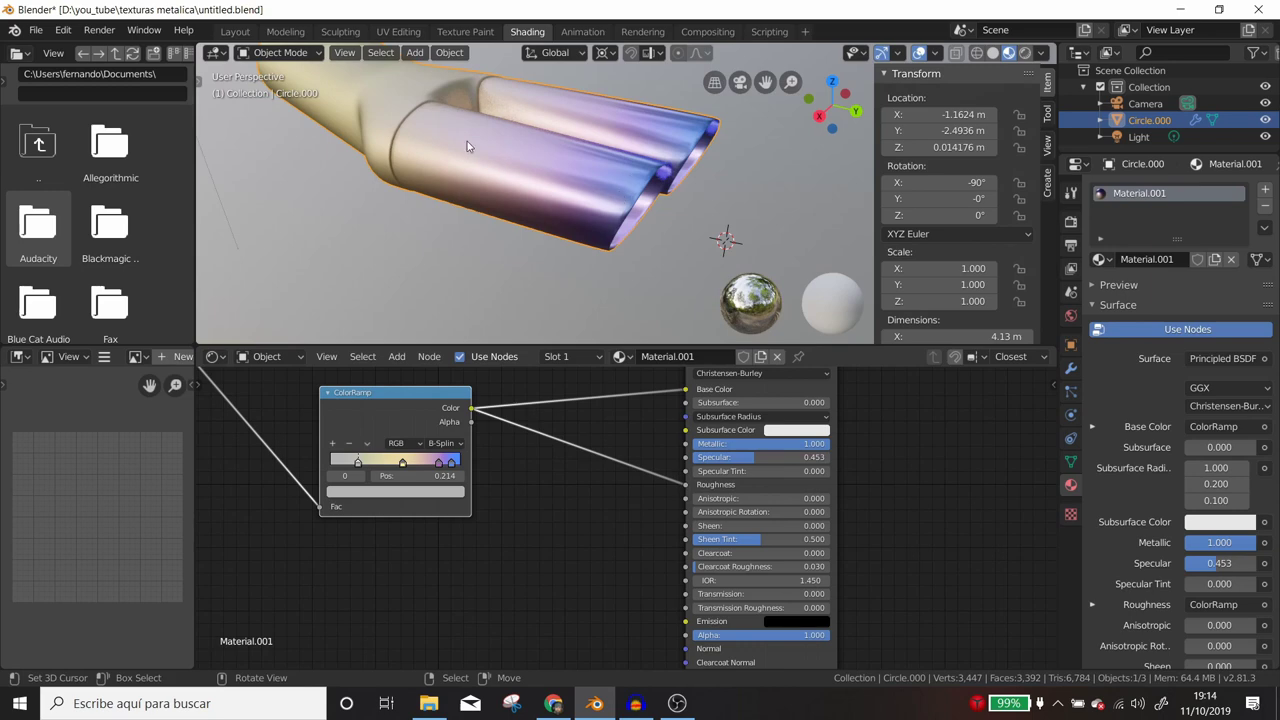
scroll(510, 172, "down", 3)
mouse_move(447, 151)
middle_mouse_down()
mouse_move(520, 189)
mouse_move(844, 203)
mouse_move(622, 134)
mouse_move(507, 160)
mouse_move(563, 223)
mouse_move(600, 150)
mouse_move(565, 127)
mouse_move(691, 143)
mouse_move(691, 289)
mouse_move(697, 223)
mouse_move(681, 181)
mouse_move(676, 209)
middle_mouse_up()
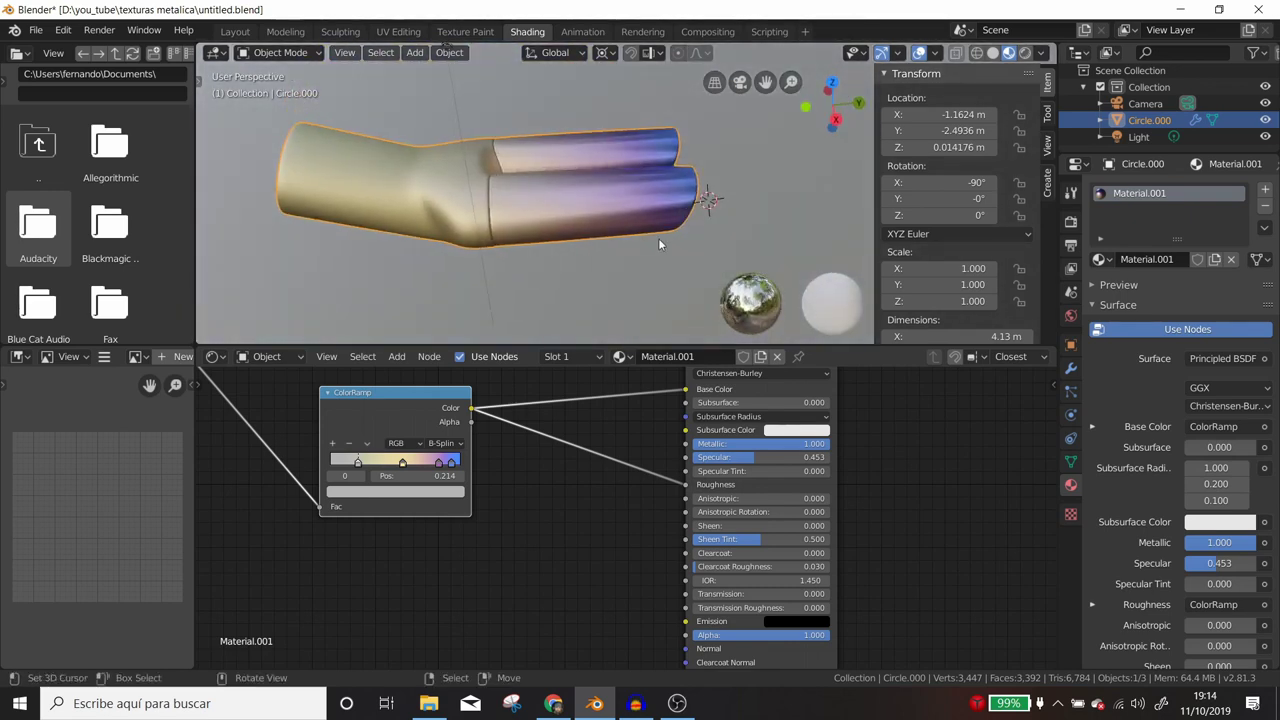
scroll(658, 243, "down", 3)
mouse_move(628, 248)
middle_mouse_down()
mouse_move(753, 260)
mouse_move(824, 245)
mouse_move(610, 244)
mouse_move(576, 211)
middle_mouse_up()
scroll(576, 214, "up", 5)
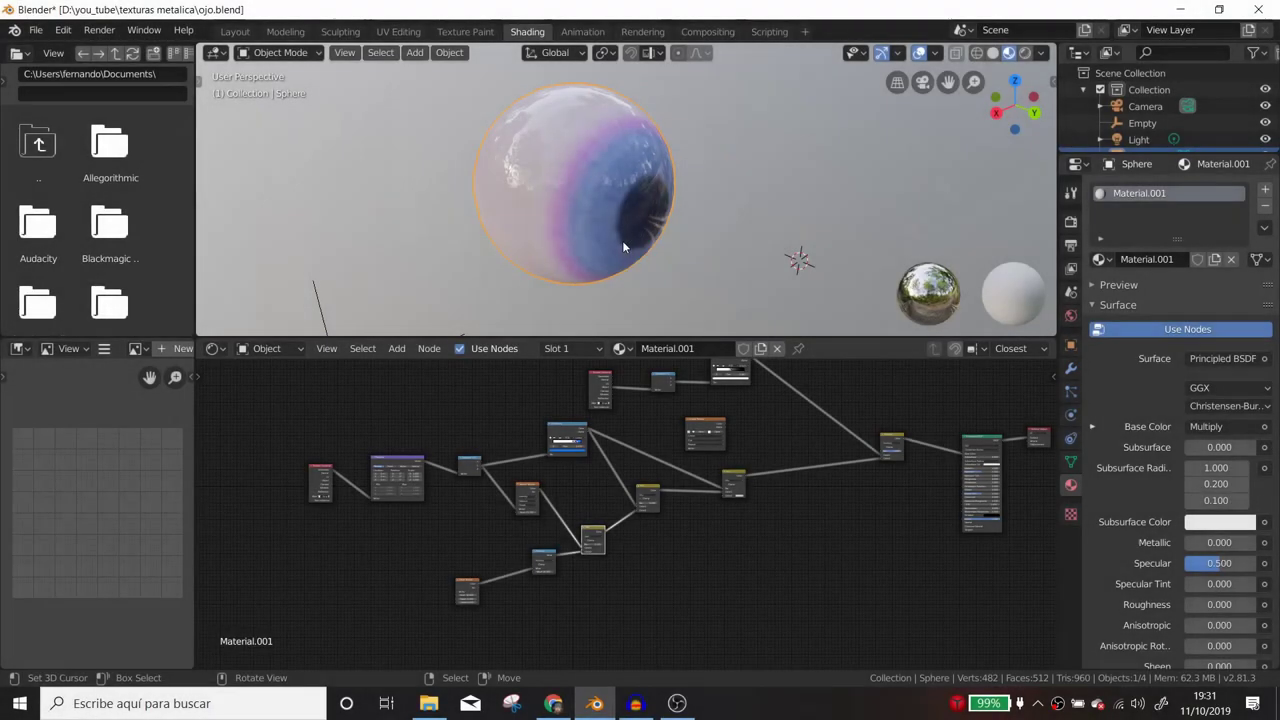
Step: Orbit the view so the eyeball's blue iris and dark pupil face the viewer
mouse_move(622, 240)
middle_mouse_down()
mouse_move(614, 188)
mouse_move(626, 200)
mouse_move(560, 176)
mouse_move(559, 140)
mouse_move(558, 171)
middle_mouse_up()
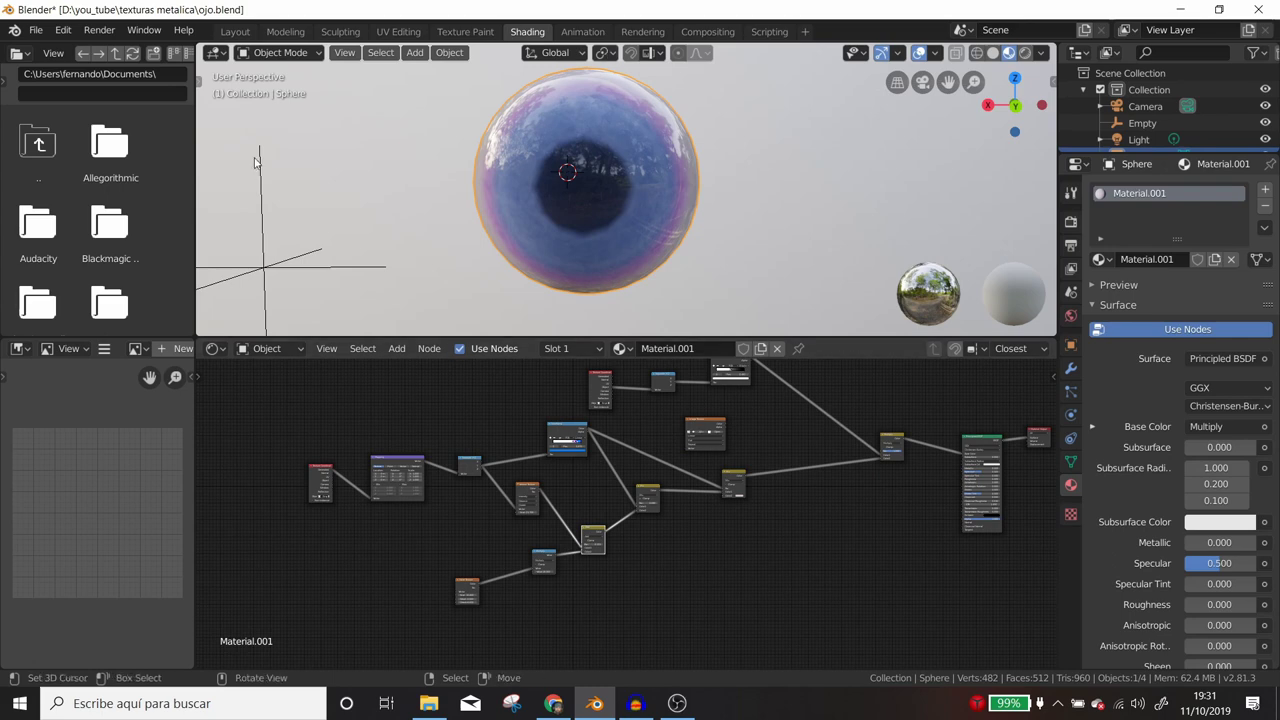
Step: Move the Empty to a new spot so the iris pattern shifts, then reselect the Sphere
left_click(258, 196)
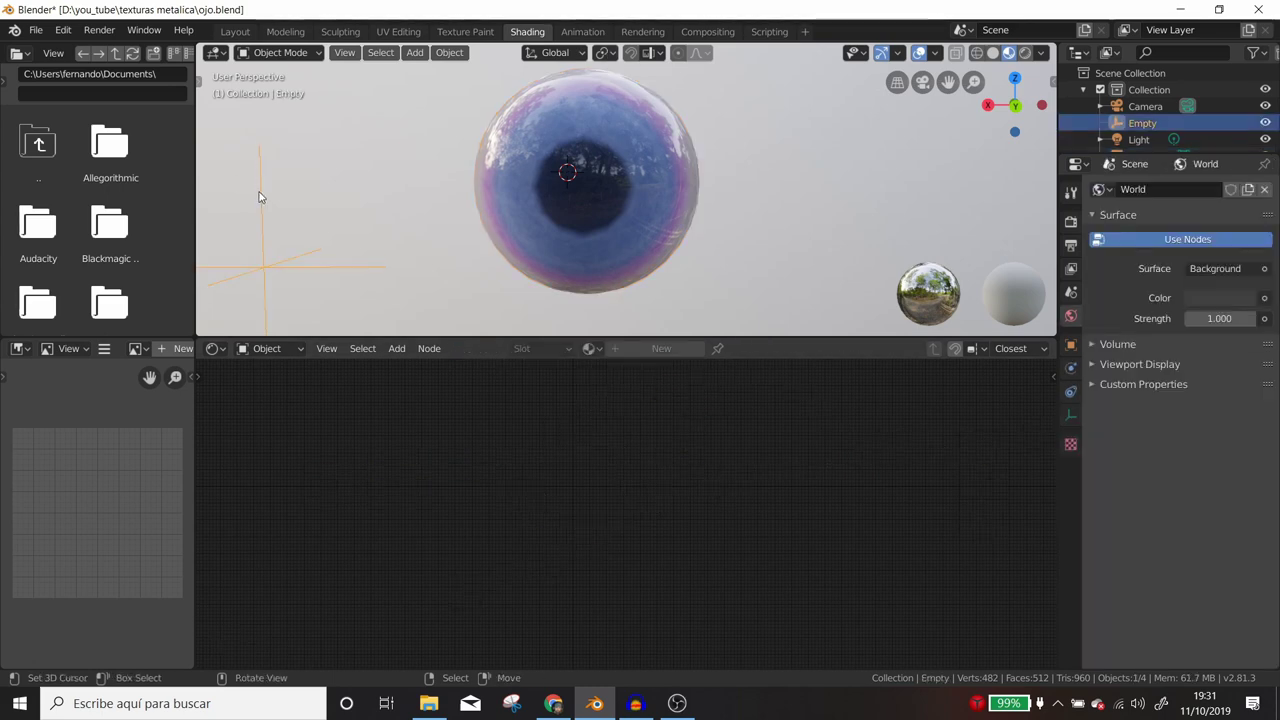
key("g")
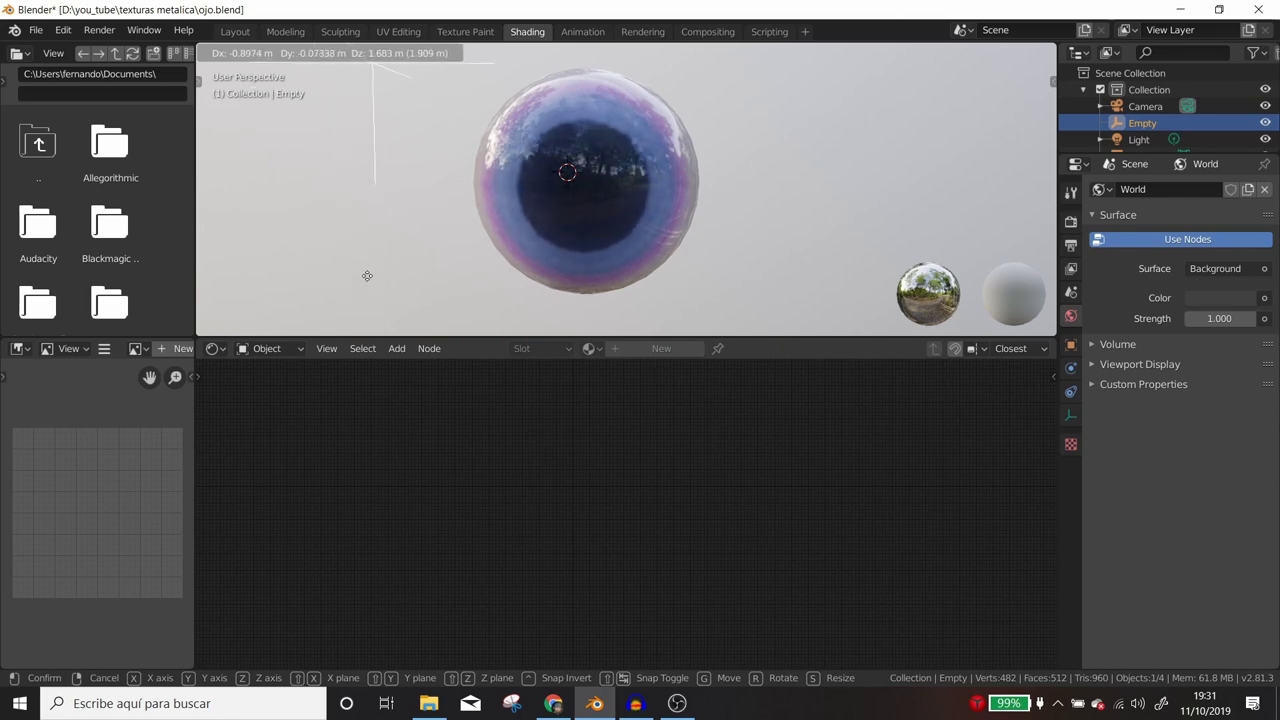
left_click(374, 271)
left_click(685, 210)
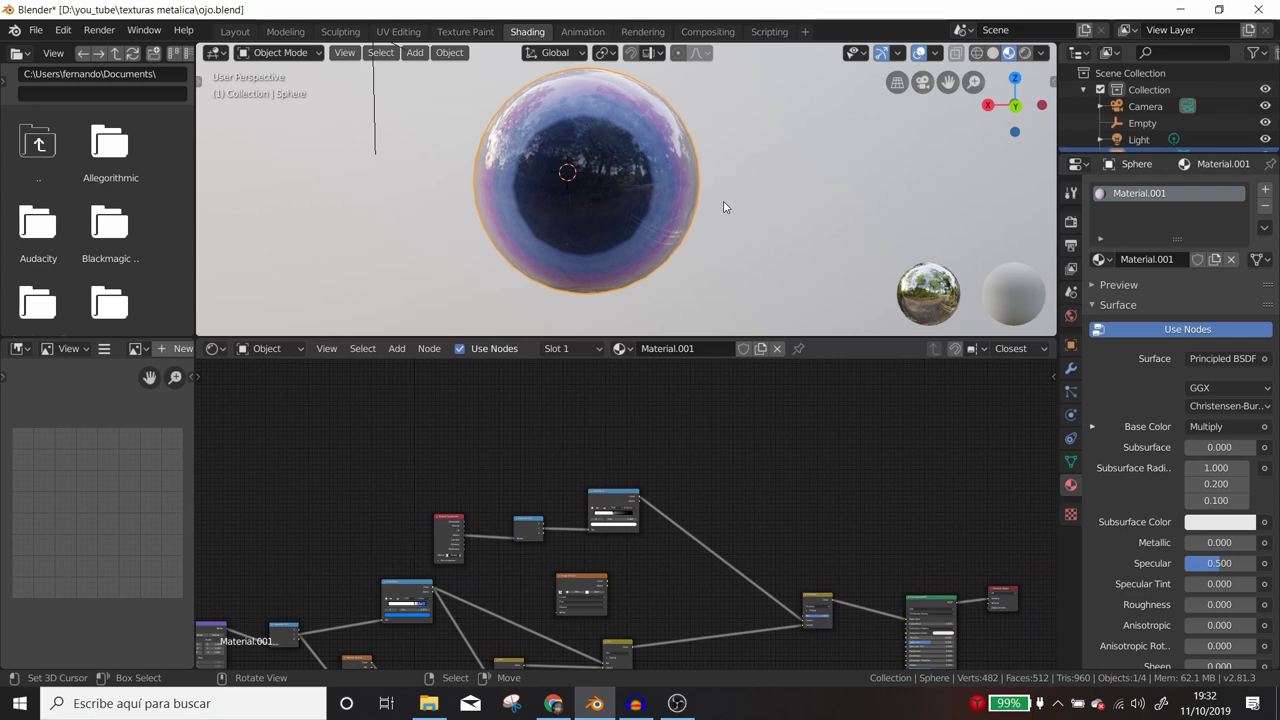
Step: Reframe the node graph and move the Mapping and Separate XYZ nodes closer together
middle_click_drag(712, 505, 692, 381)
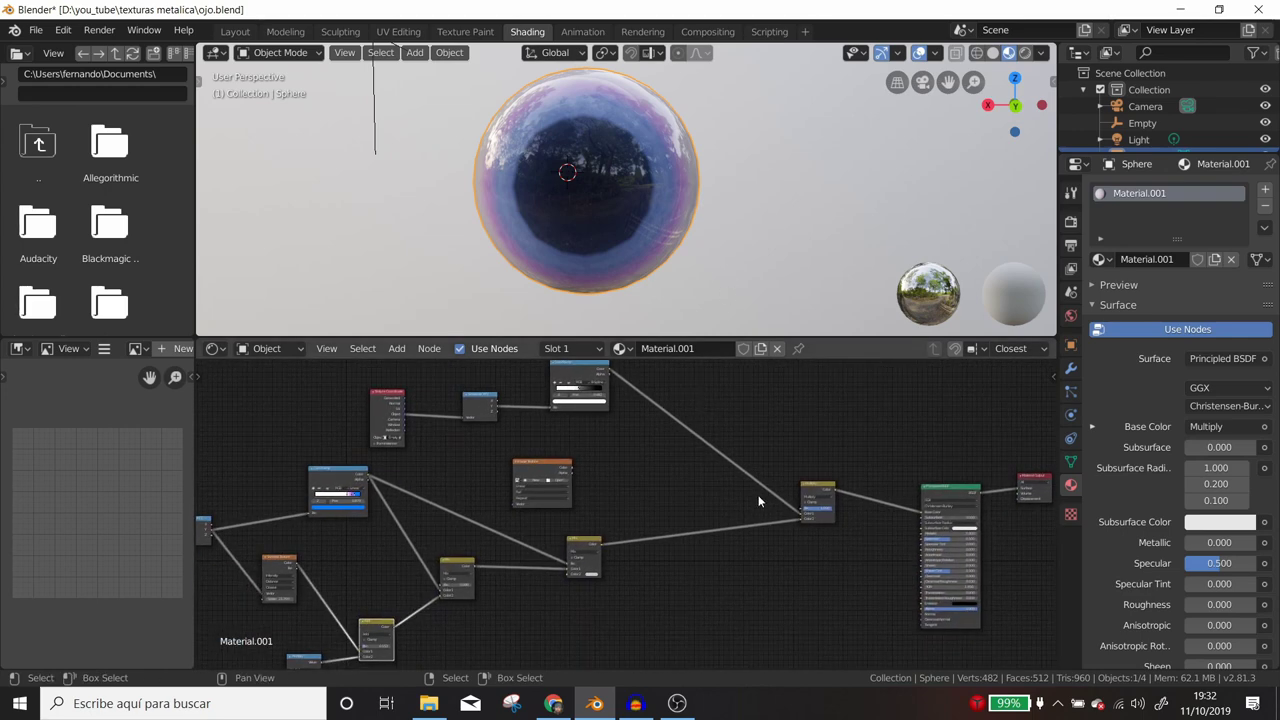
left_click_drag(806, 519, 732, 476)
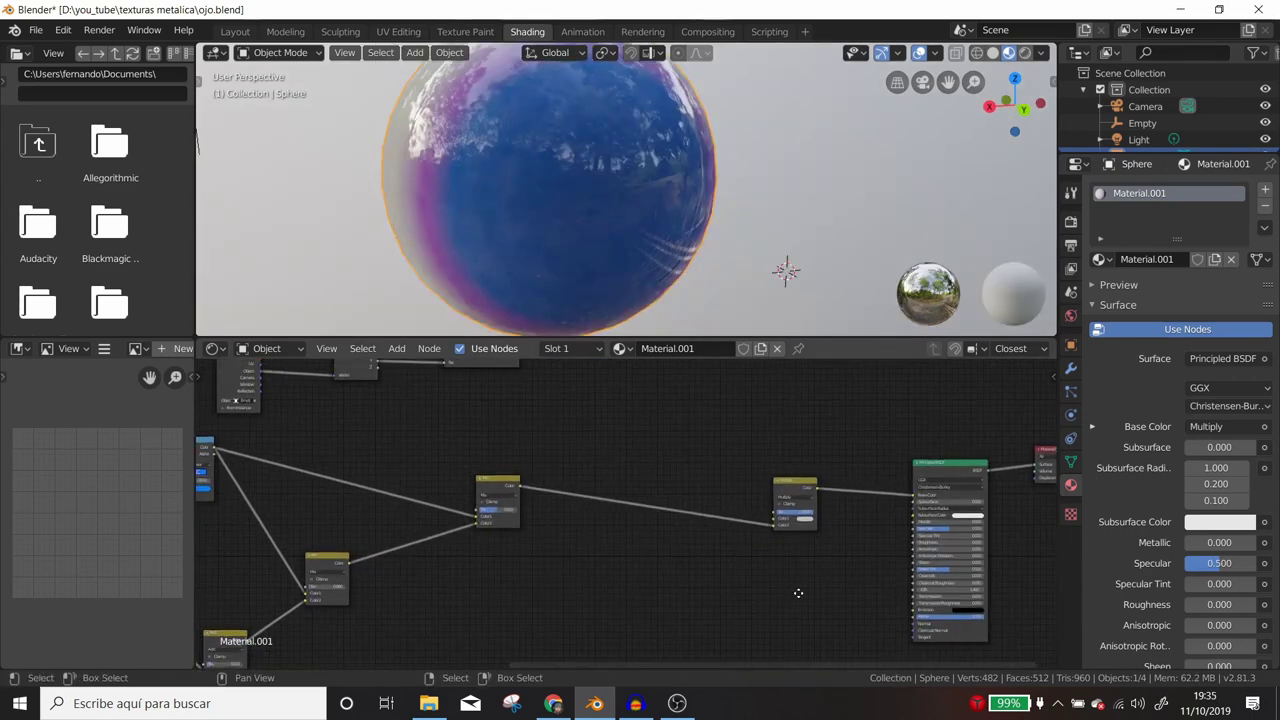
middle_click_drag(798, 593, 536, 458)
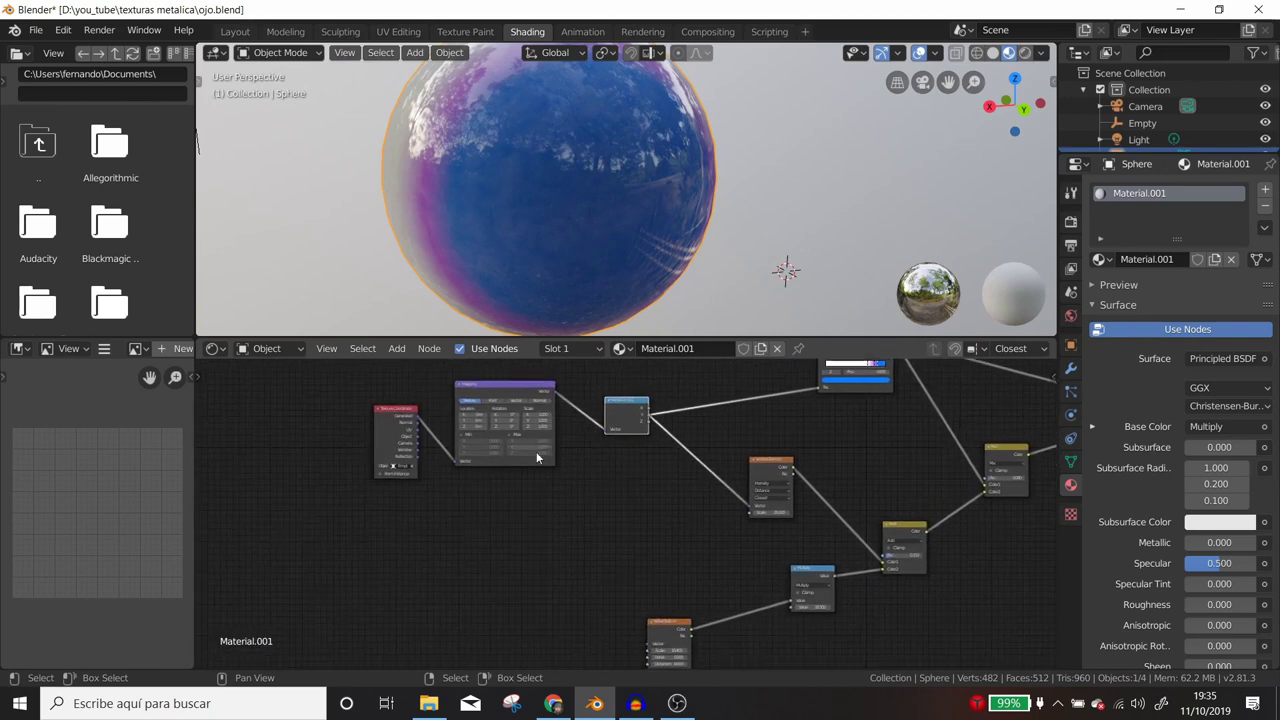
middle_click_drag(583, 465, 431, 540)
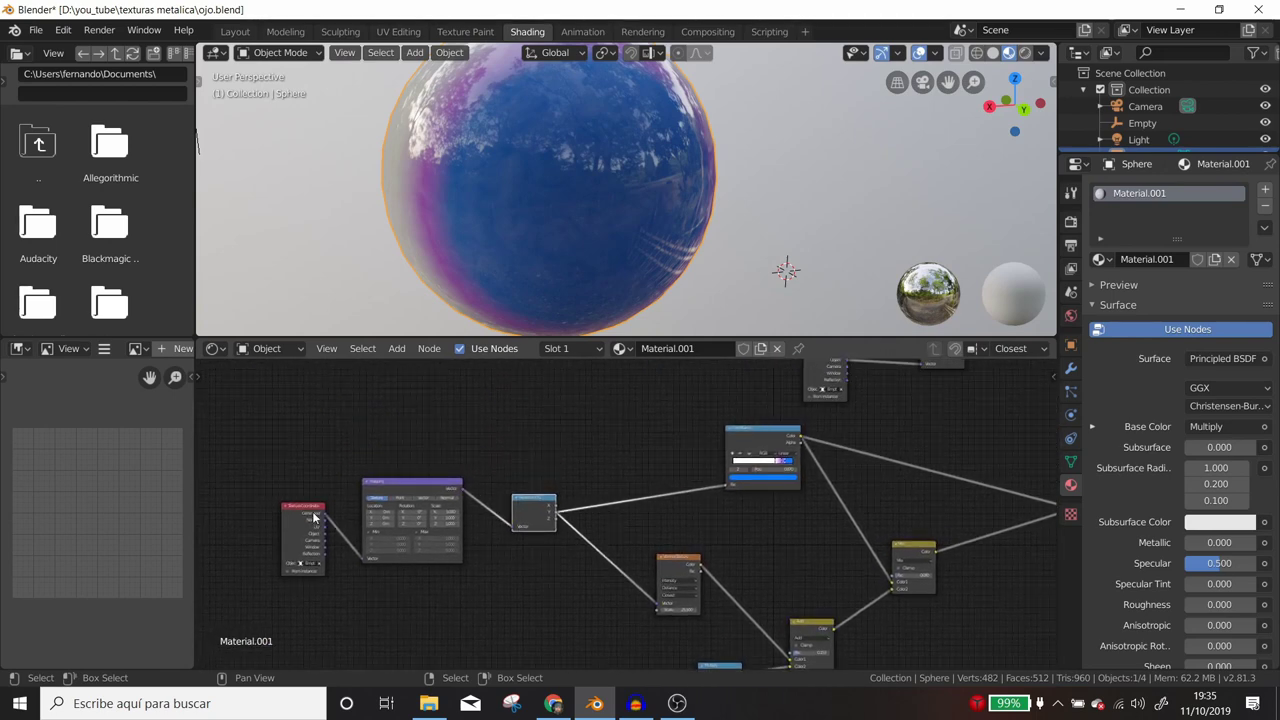
scroll(313, 516, "up", 4)
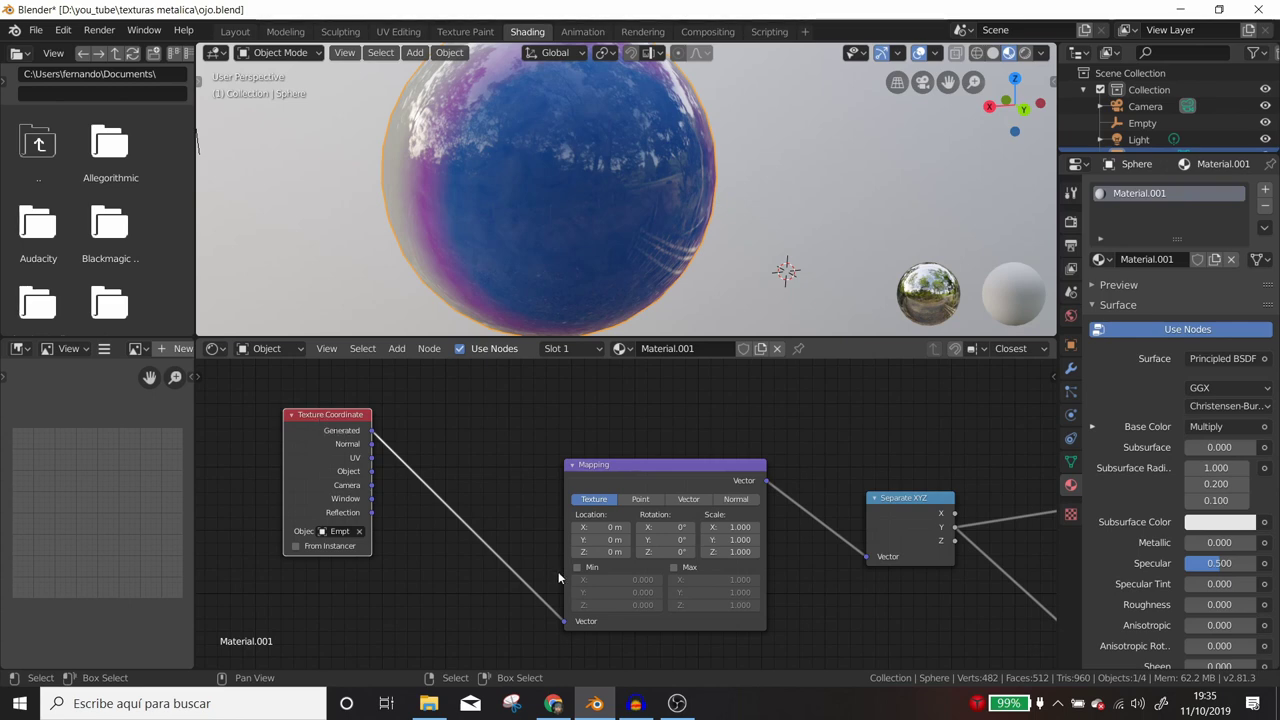
left_click_drag(632, 474, 501, 427)
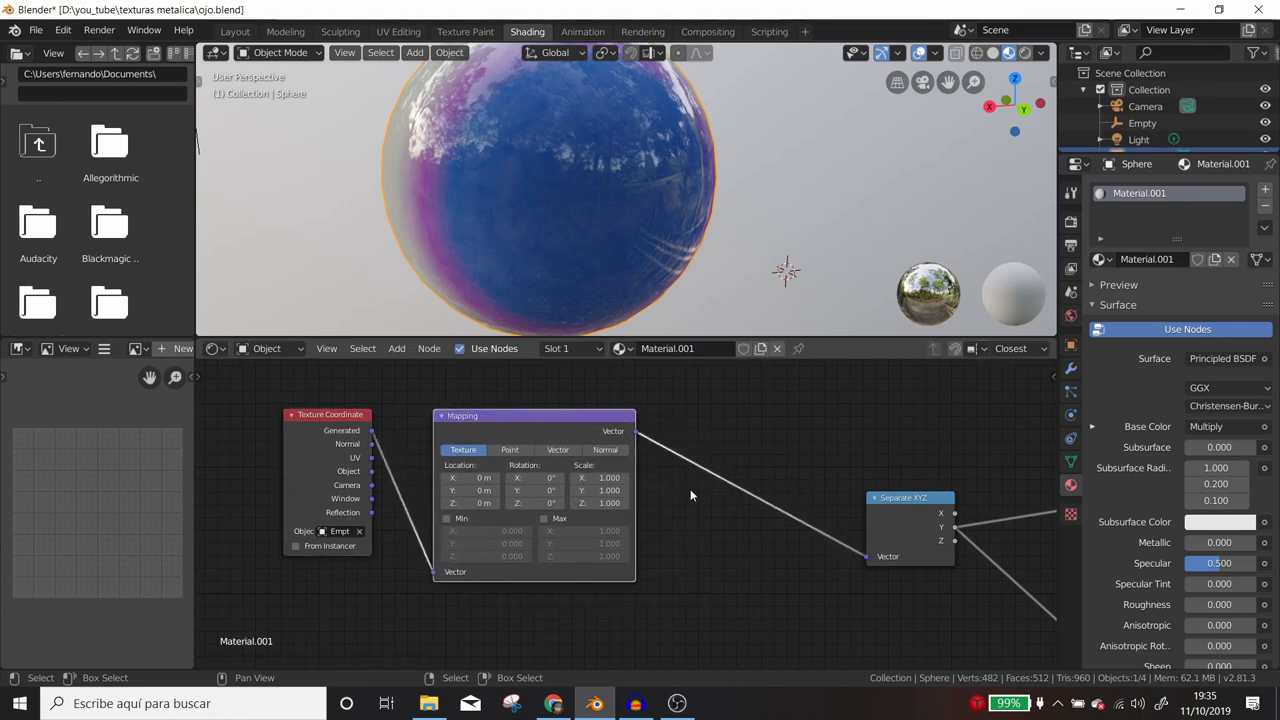
middle_click_drag(694, 496, 375, 497)
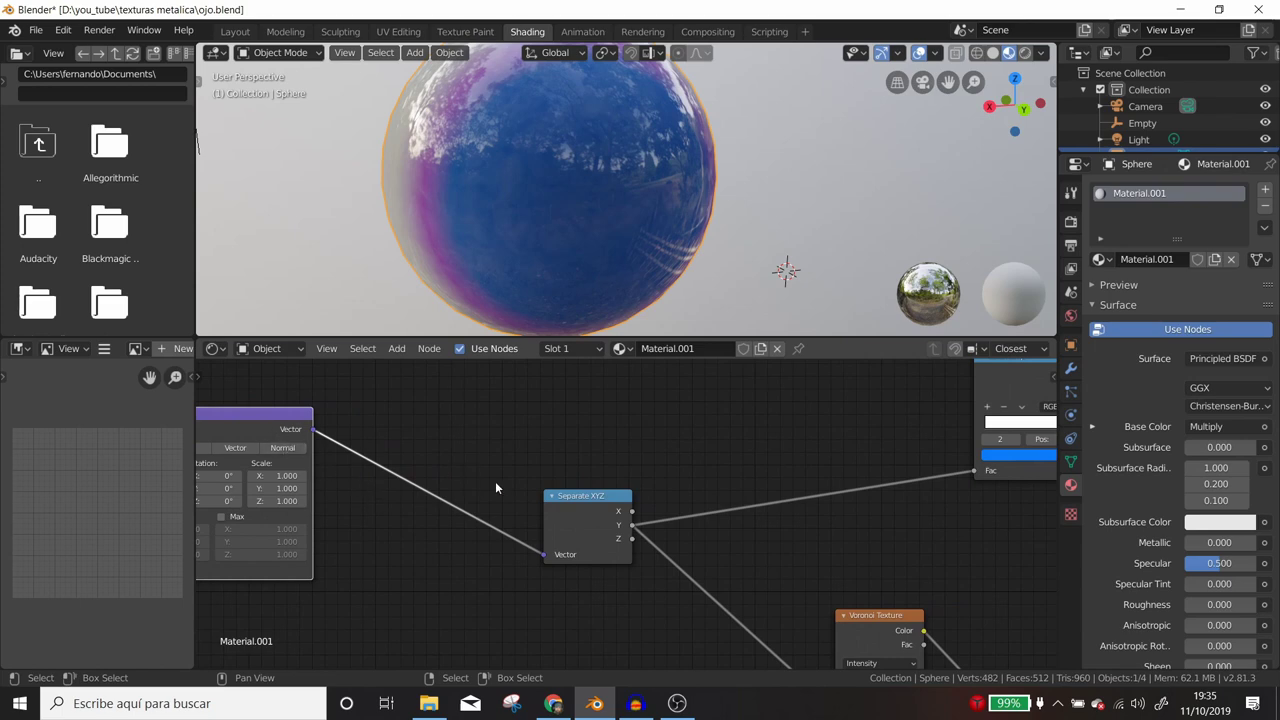
left_click_drag(598, 495, 512, 463)
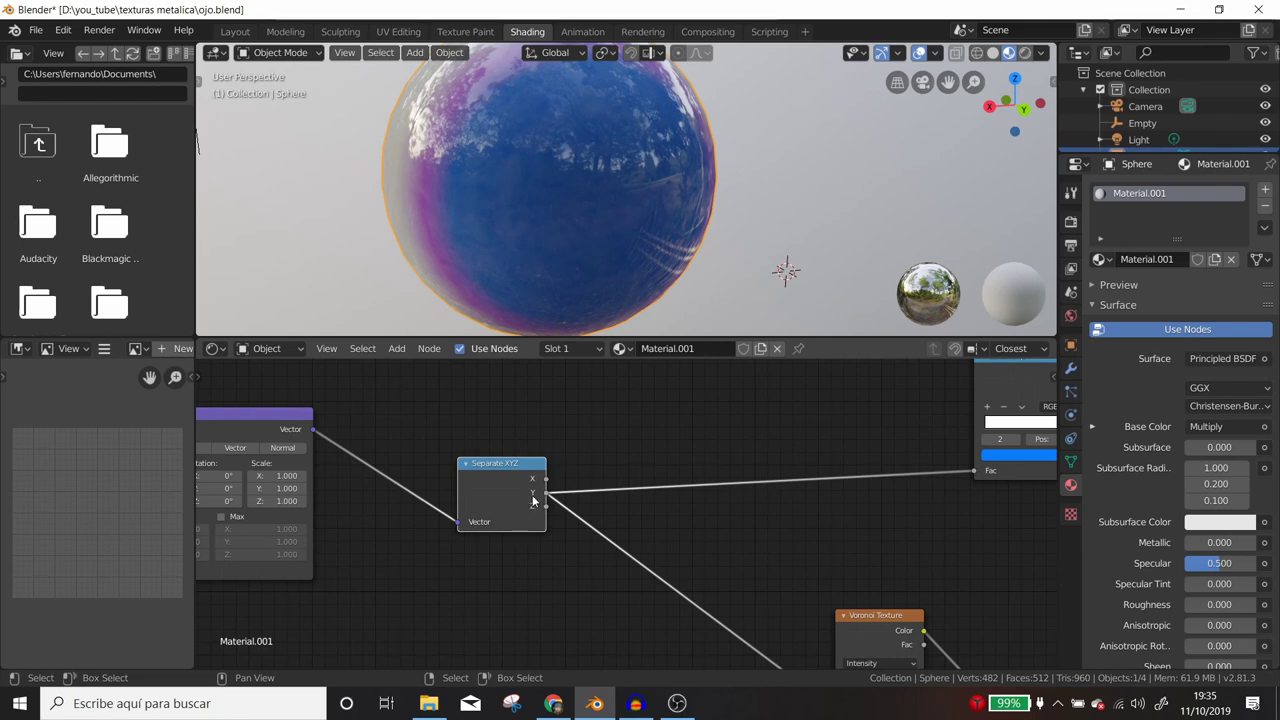
middle_click_drag(883, 517, 343, 552)
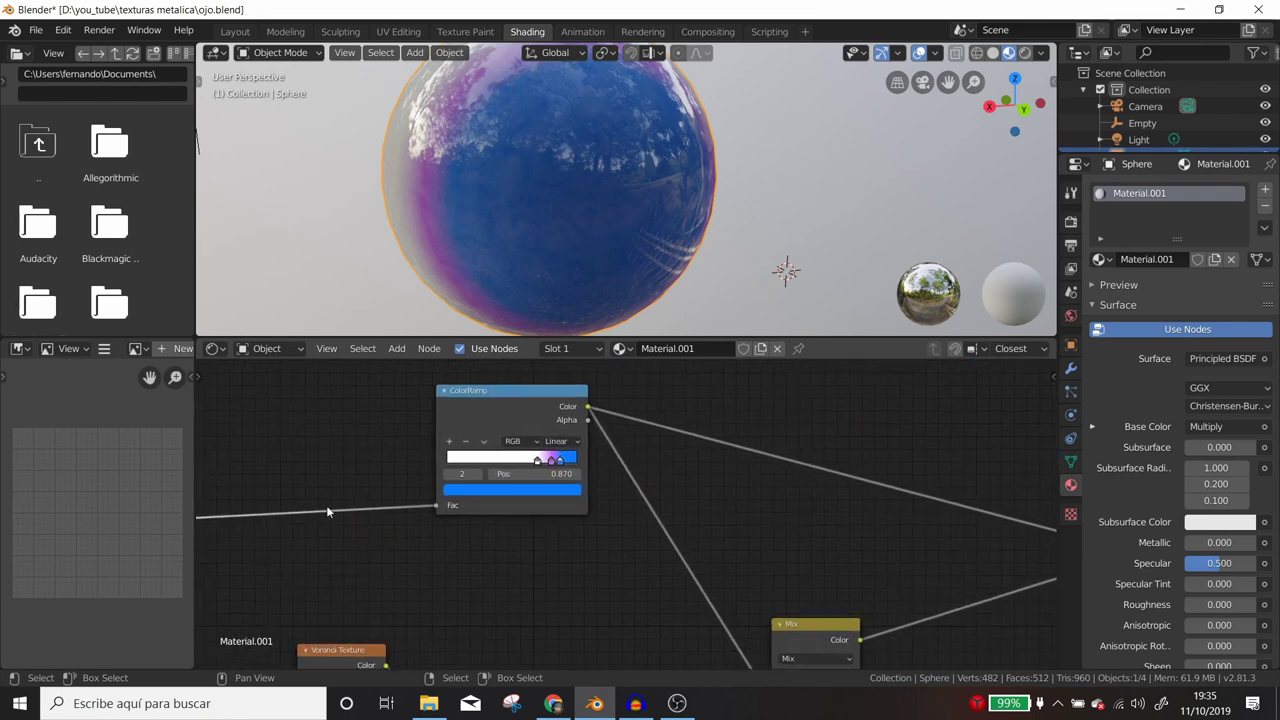
Step: Bring the Mix, Voronoi, Add and Multiply nodes into view and set the Add node's Fac to 0.533
scroll(494, 390, "down", 1)
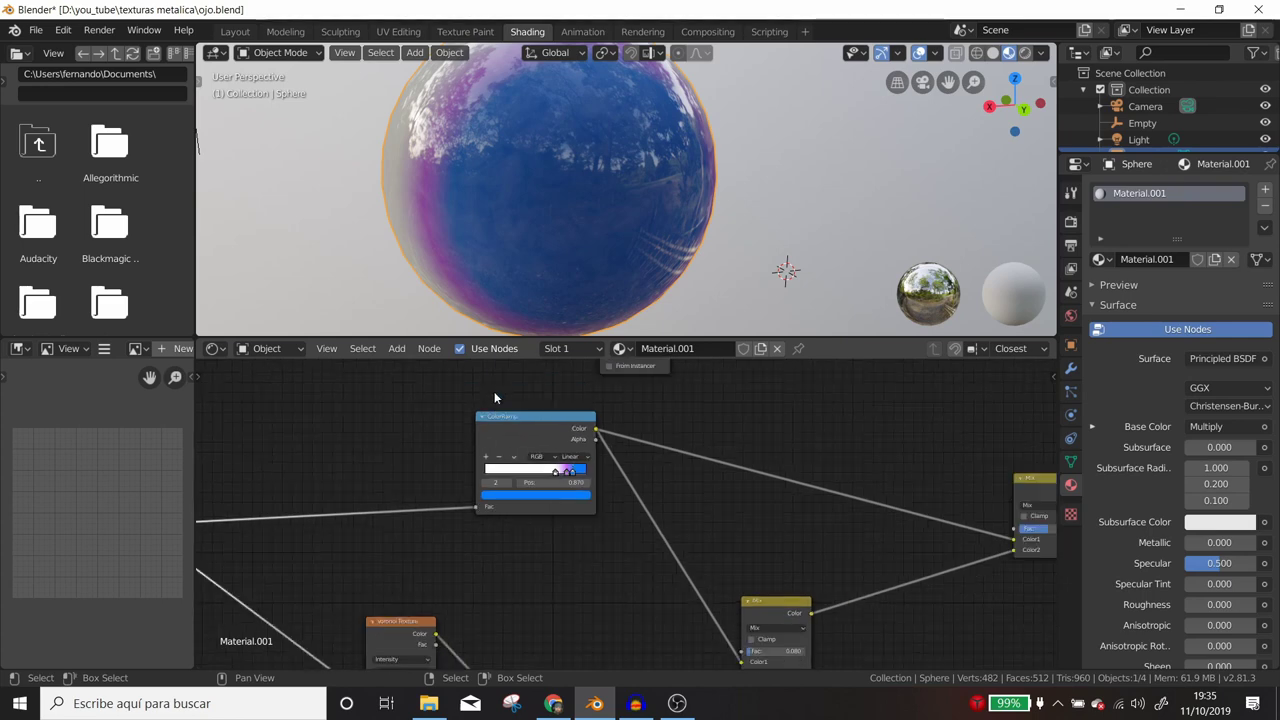
scroll(661, 512, "down", 1)
middle_click_drag(661, 512, 394, 494)
scroll(484, 504, "down", 3)
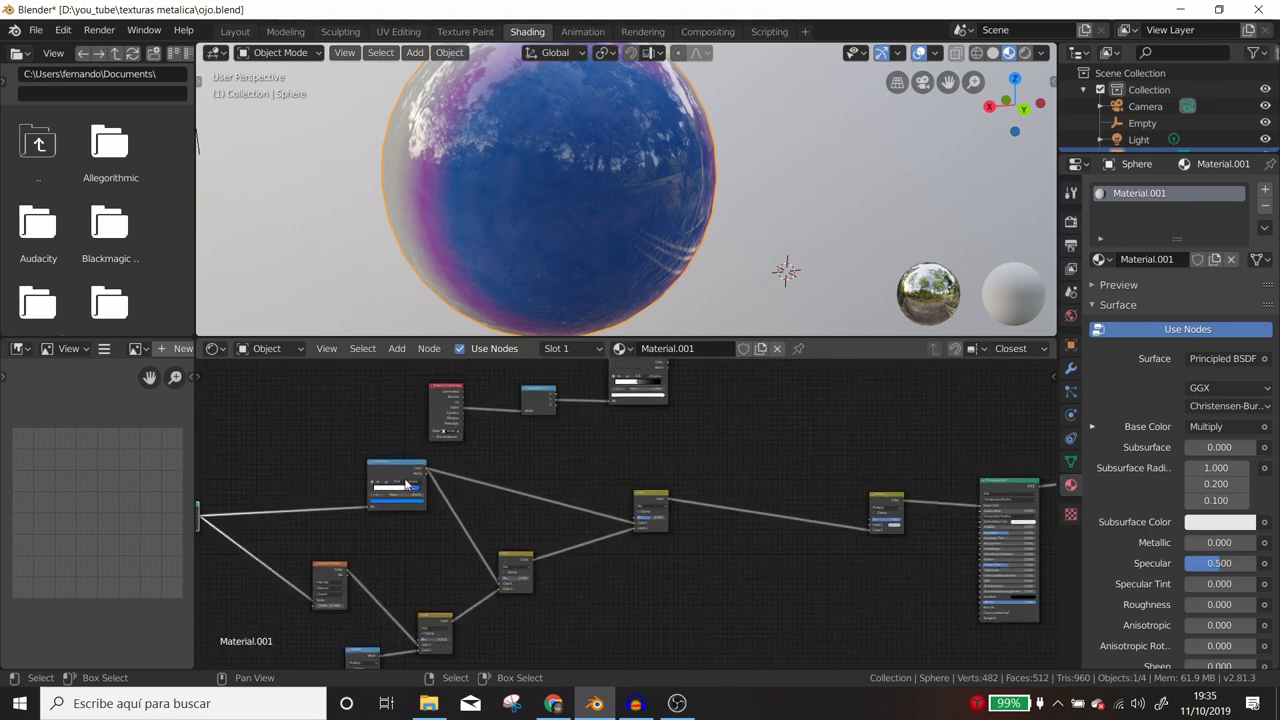
middle_click_drag(563, 494, 546, 457)
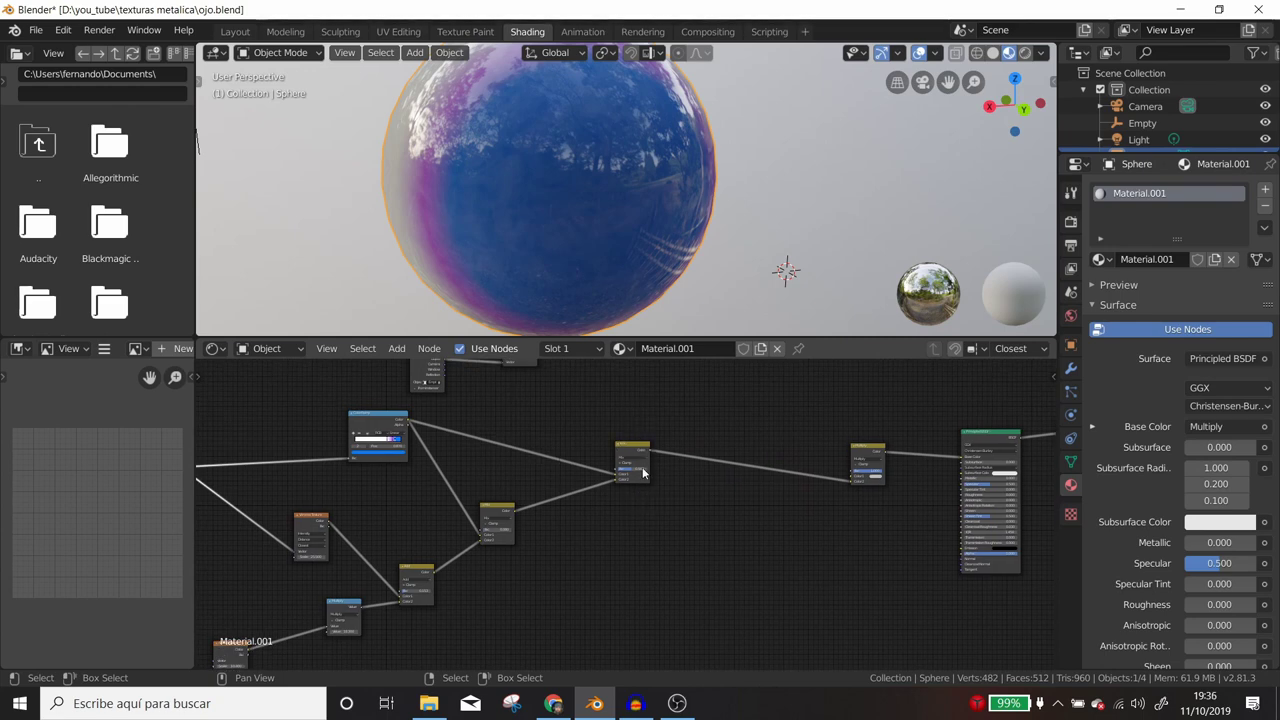
scroll(630, 491, "up", 1)
scroll(630, 491, "up", 1)
scroll(635, 505, "up", 1)
scroll(640, 513, "up", 1)
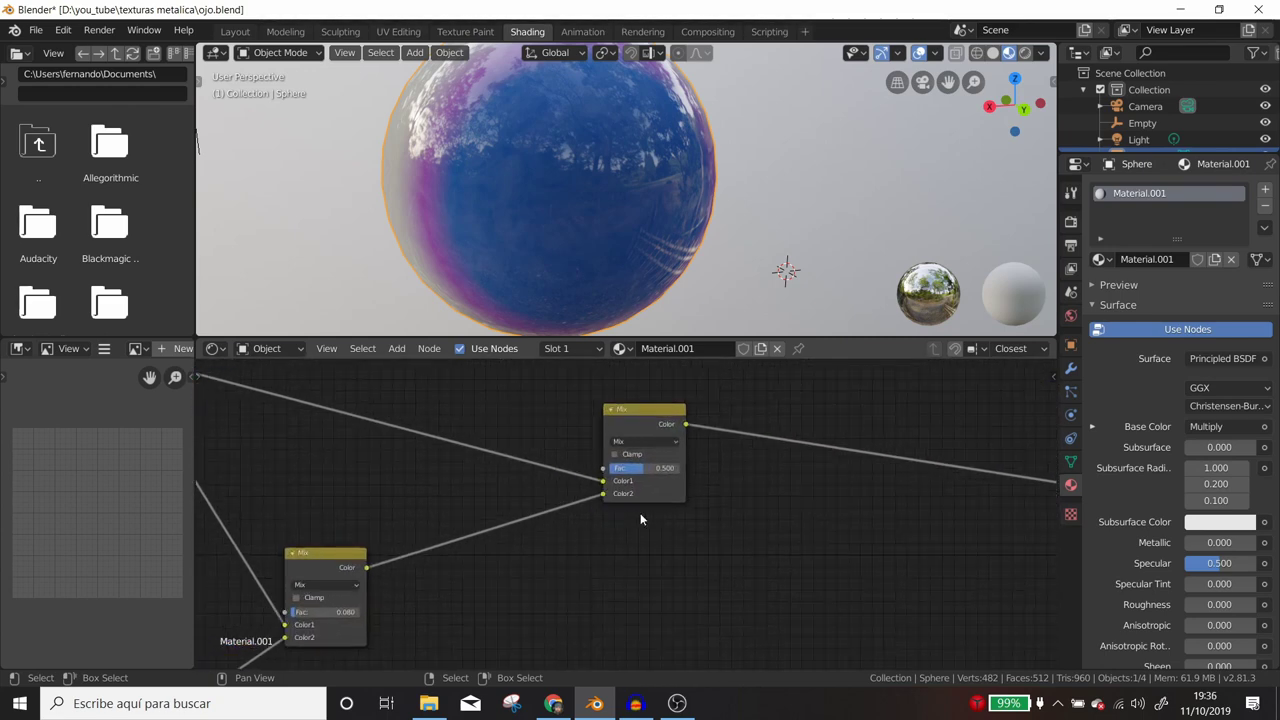
scroll(590, 495, "up", 1)
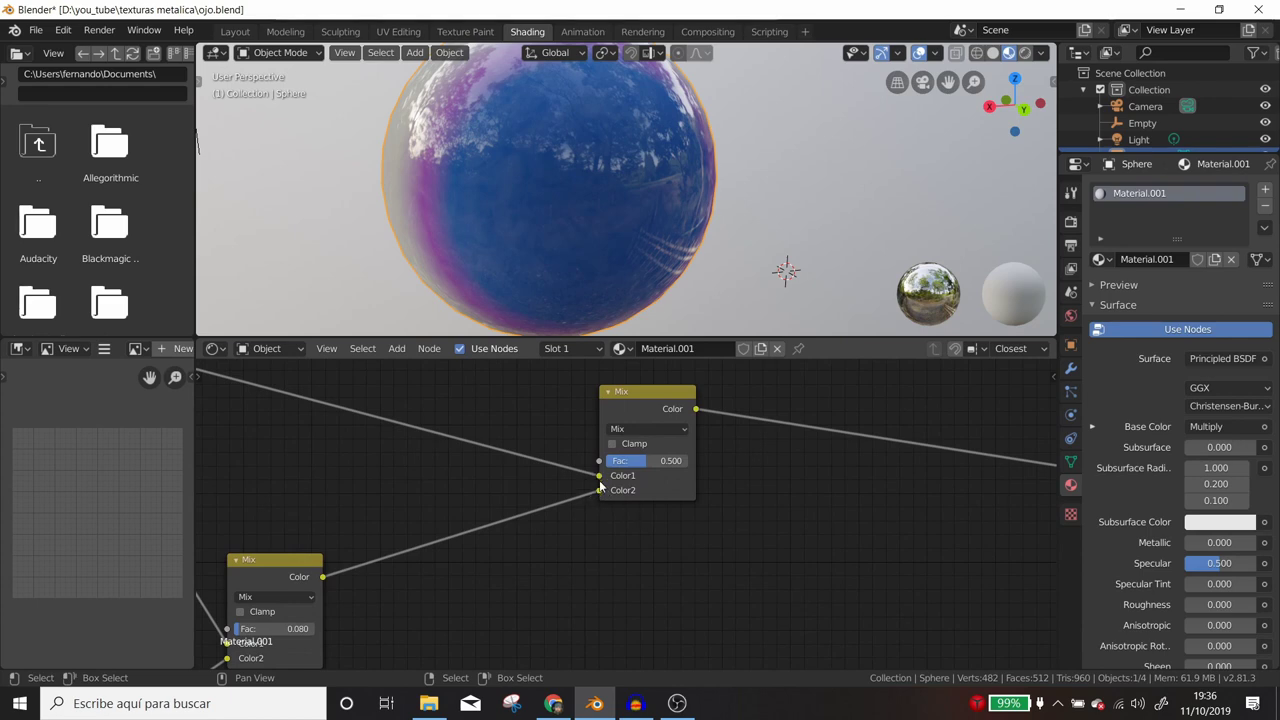
scroll(614, 520, "down", 1)
middle_click_drag(614, 520, 744, 440)
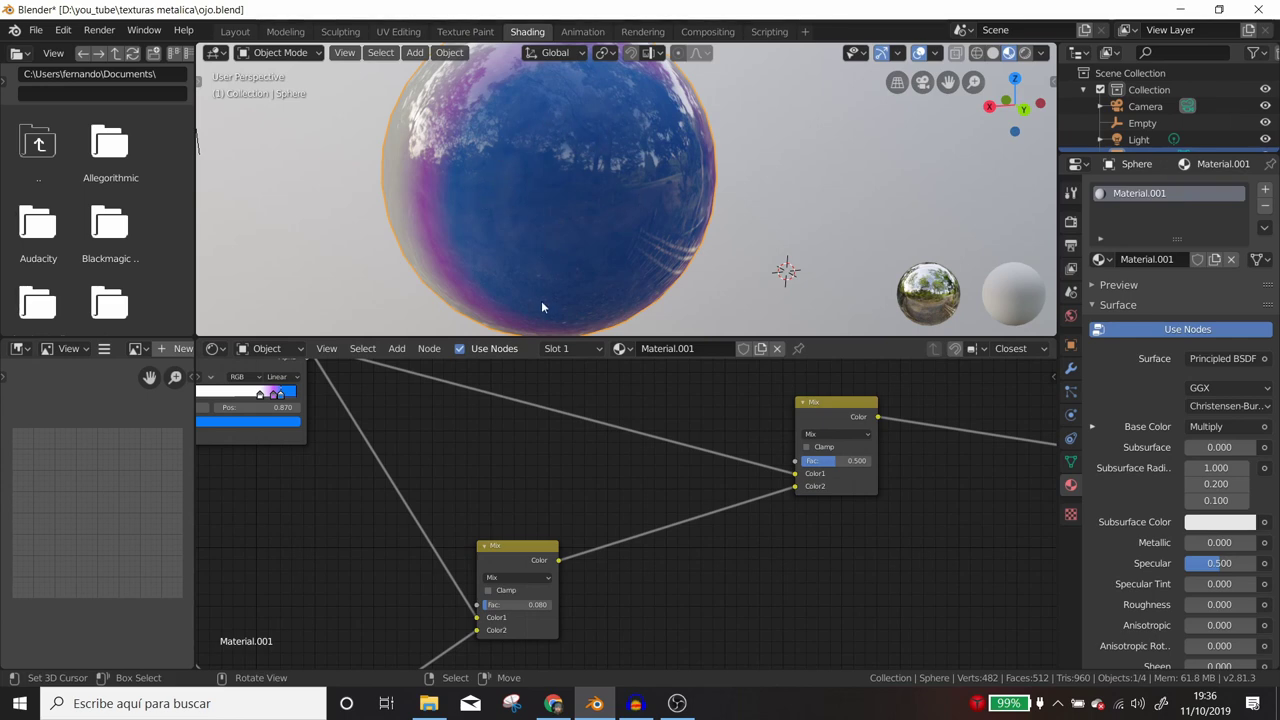
scroll(541, 300, "down", 3)
scroll(524, 420, "down", 1)
middle_click_drag(524, 416, 869, 632)
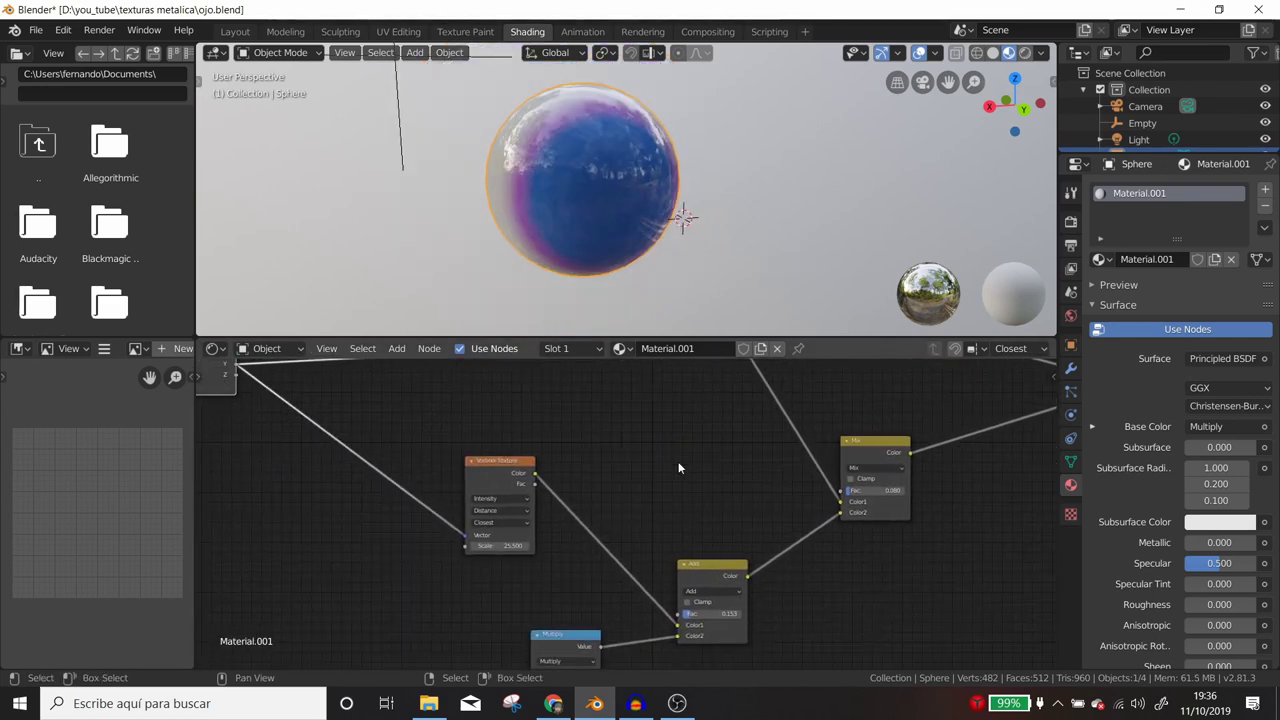
scroll(570, 449, "down", 2)
middle_click_drag(571, 456, 626, 429)
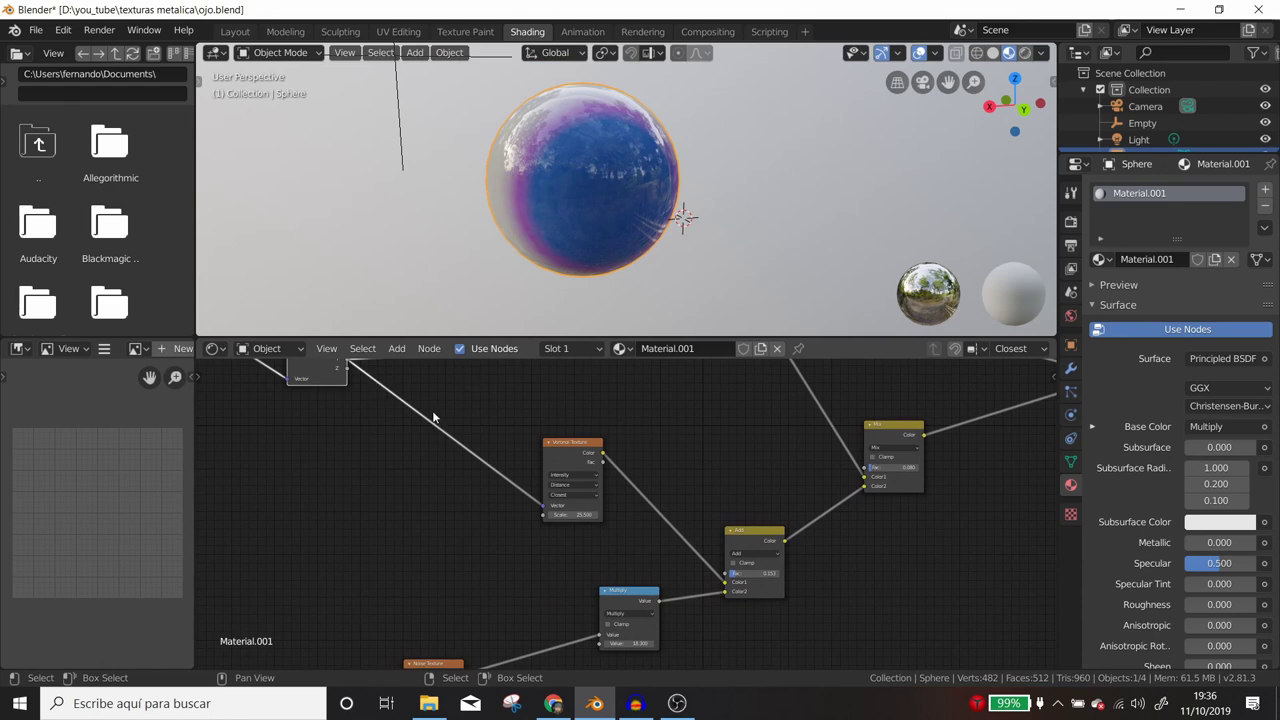
scroll(433, 417, "down", 1)
middle_click_drag(682, 458, 599, 428)
scroll(669, 534, "up", 2)
mouse_move(662, 552)
left_mouse_down()
mouse_move(690, 552)
mouse_move(645, 552)
mouse_move(568, 586)
left_mouse_up()
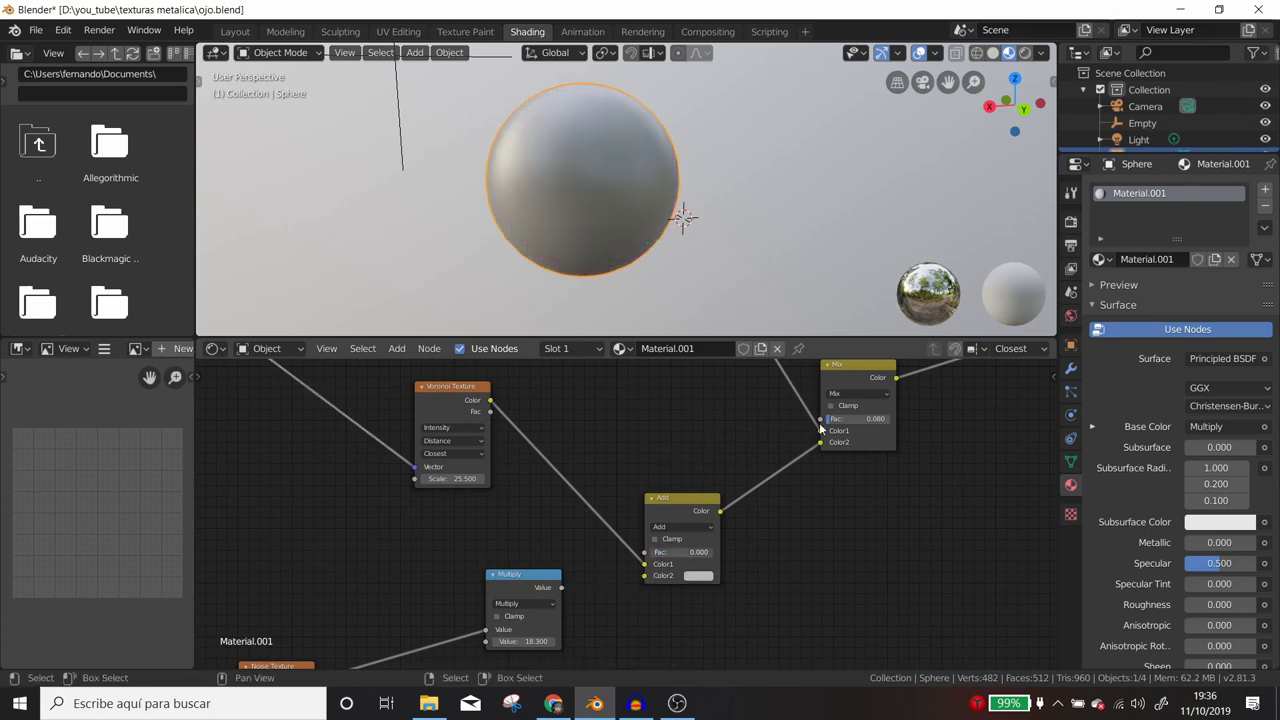
Step: Disconnect the Multiply output from the Add node and set the Mix node's Fac to 1.000
left_click_drag(840, 418, 910, 411)
scroll(965, 426, "up", 1)
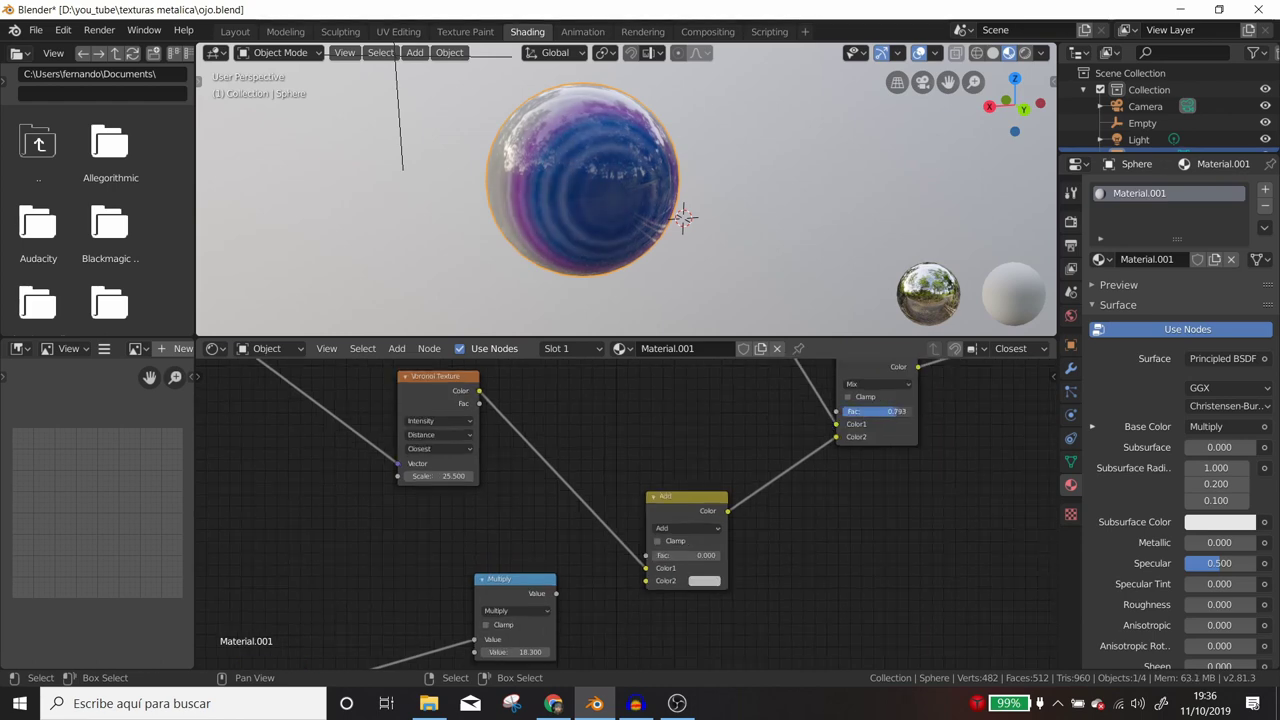
scroll(590, 224, "up", 3)
mouse_move(590, 224)
middle_mouse_down()
mouse_move(562, 212)
mouse_move(588, 177)
middle_mouse_up()
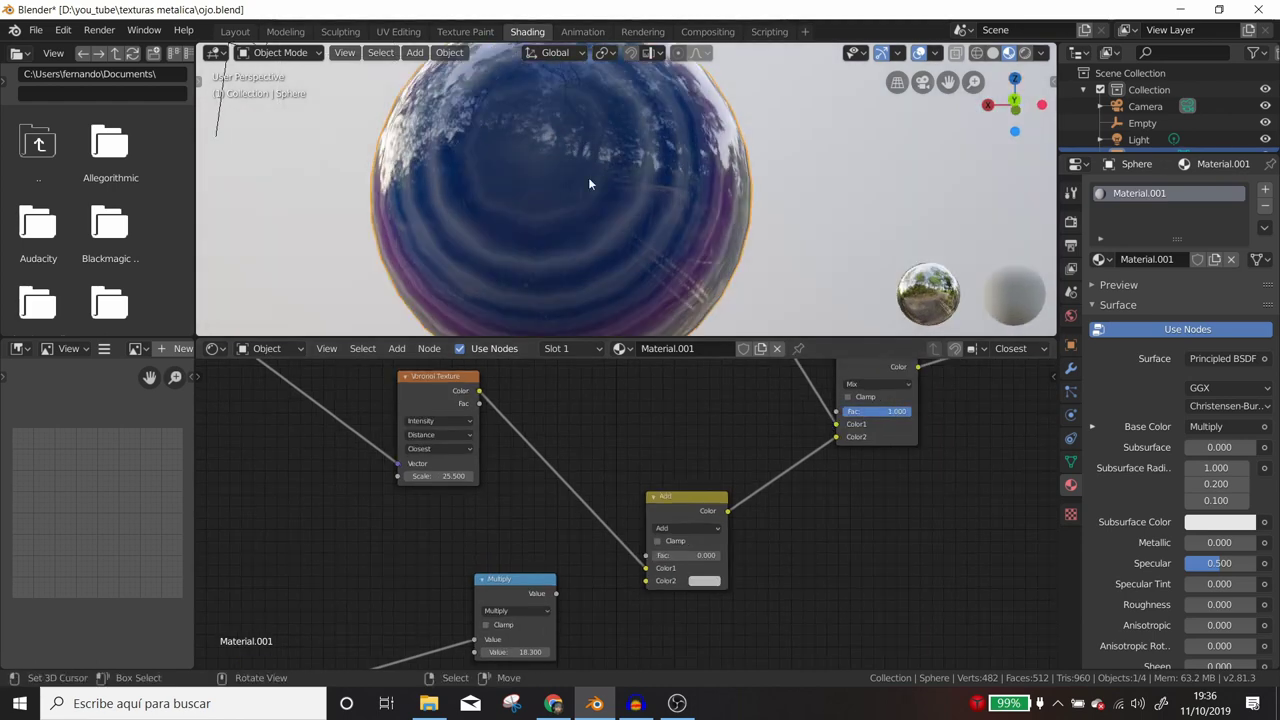
Step: Move the Noise Texture node up and right and frame the whole group of texture nodes
scroll(567, 178, "down", 3)
scroll(587, 434, "down", 1)
scroll(588, 435, "down", 1)
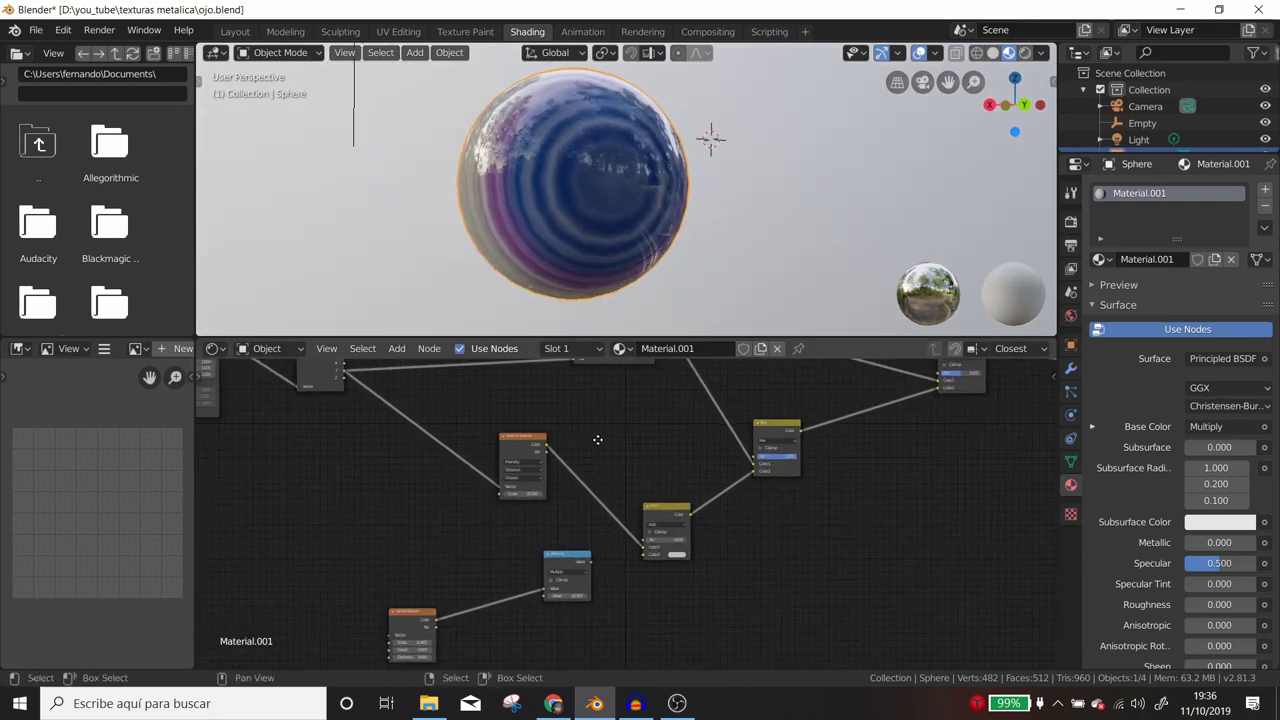
scroll(590, 437, "down", 1)
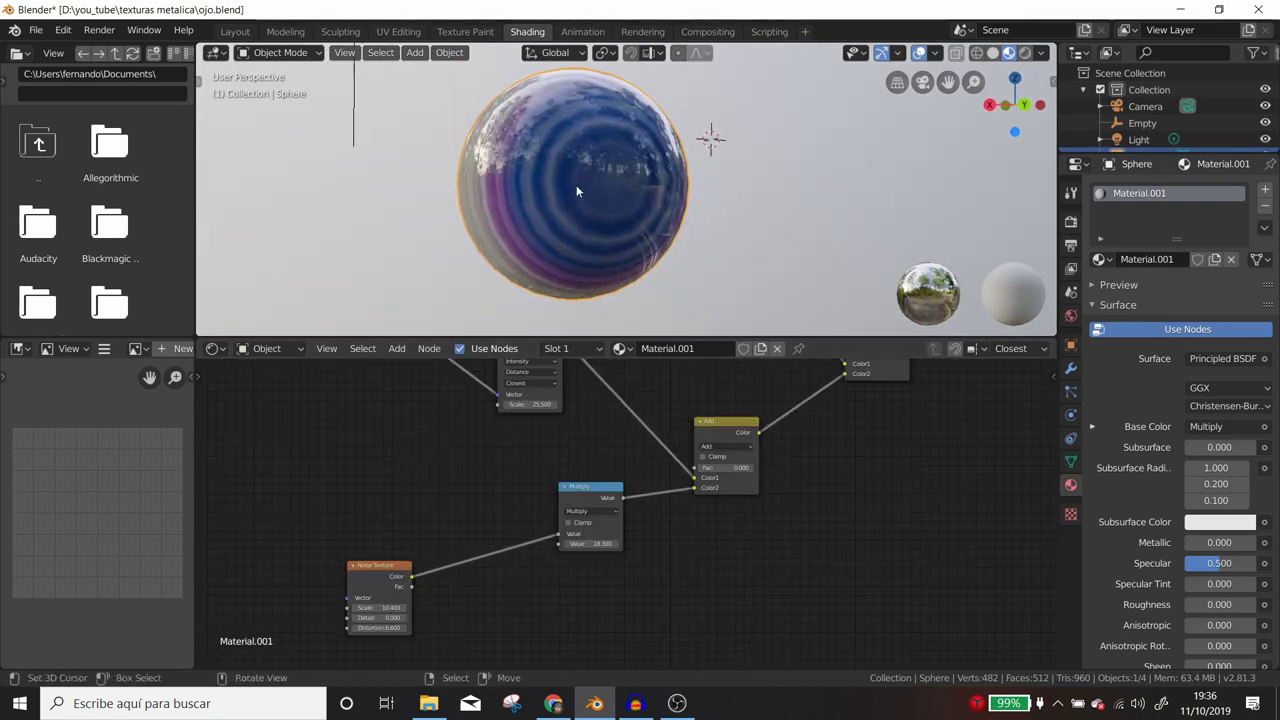
scroll(535, 205, "up", 1)
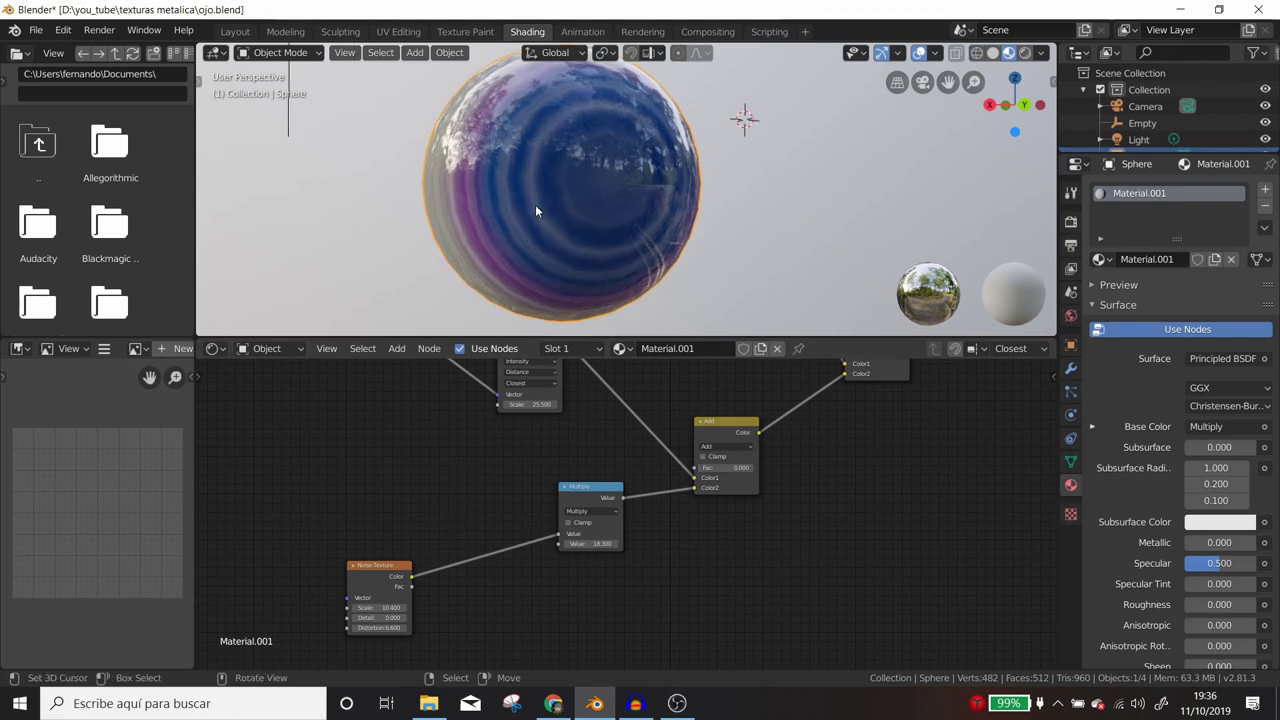
scroll(535, 204, "up", 1)
left_click_drag(394, 577, 476, 523)
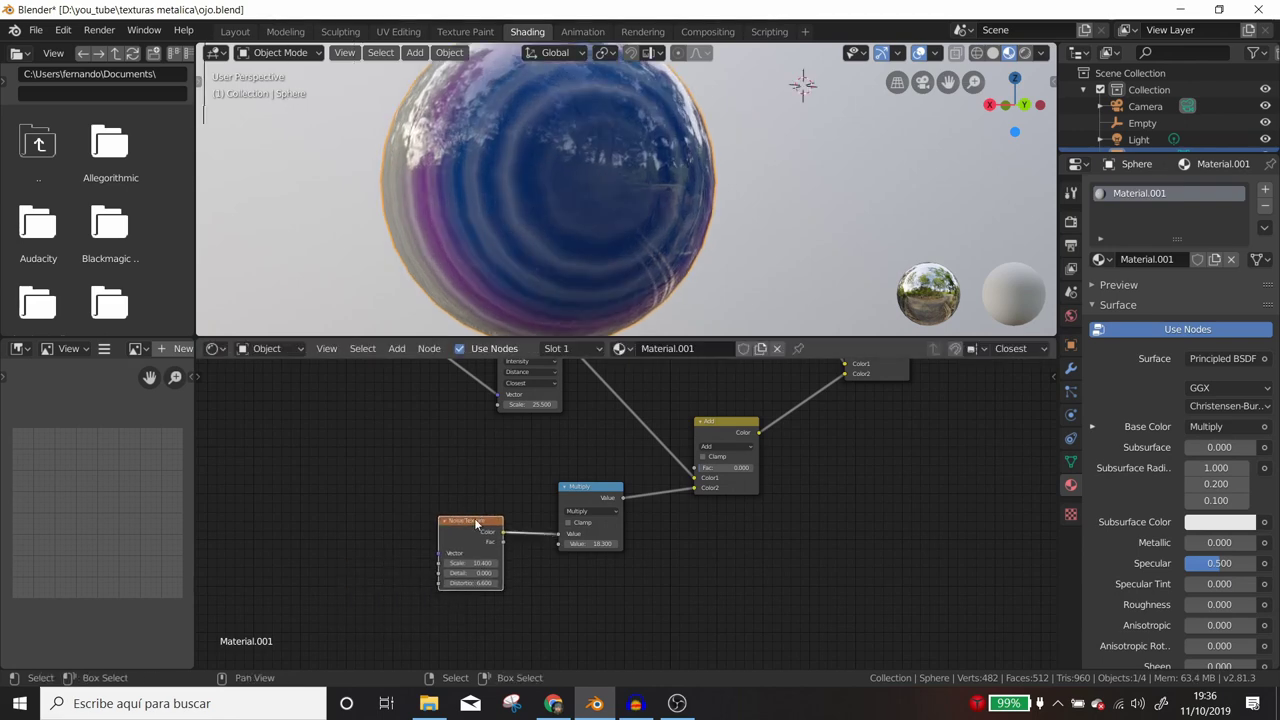
scroll(538, 425, "down", 2)
middle_click_drag(580, 466, 491, 486)
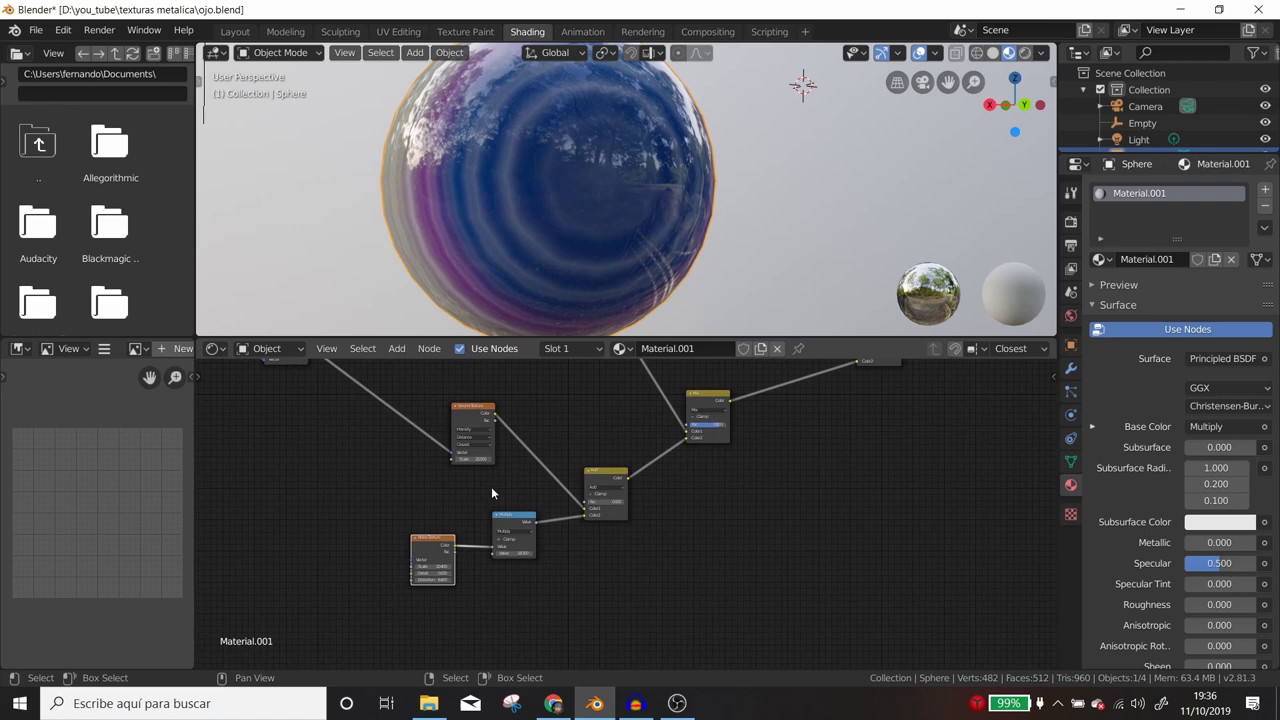
Step: Nudge the Voronoi node left and try the Add node's Fac at 0.767, then return it to 0.000
left_click(476, 412)
left_click_drag(466, 407, 432, 414)
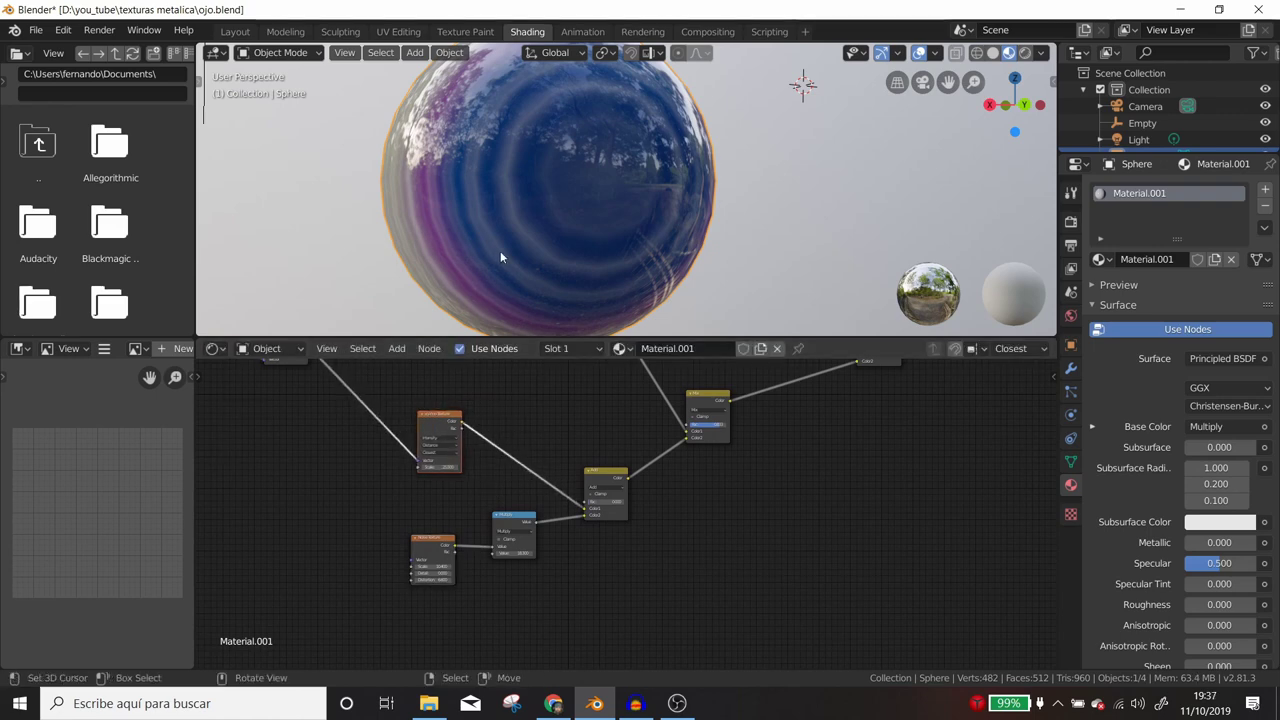
scroll(500, 251, "up", 2)
scroll(624, 506, "up", 2)
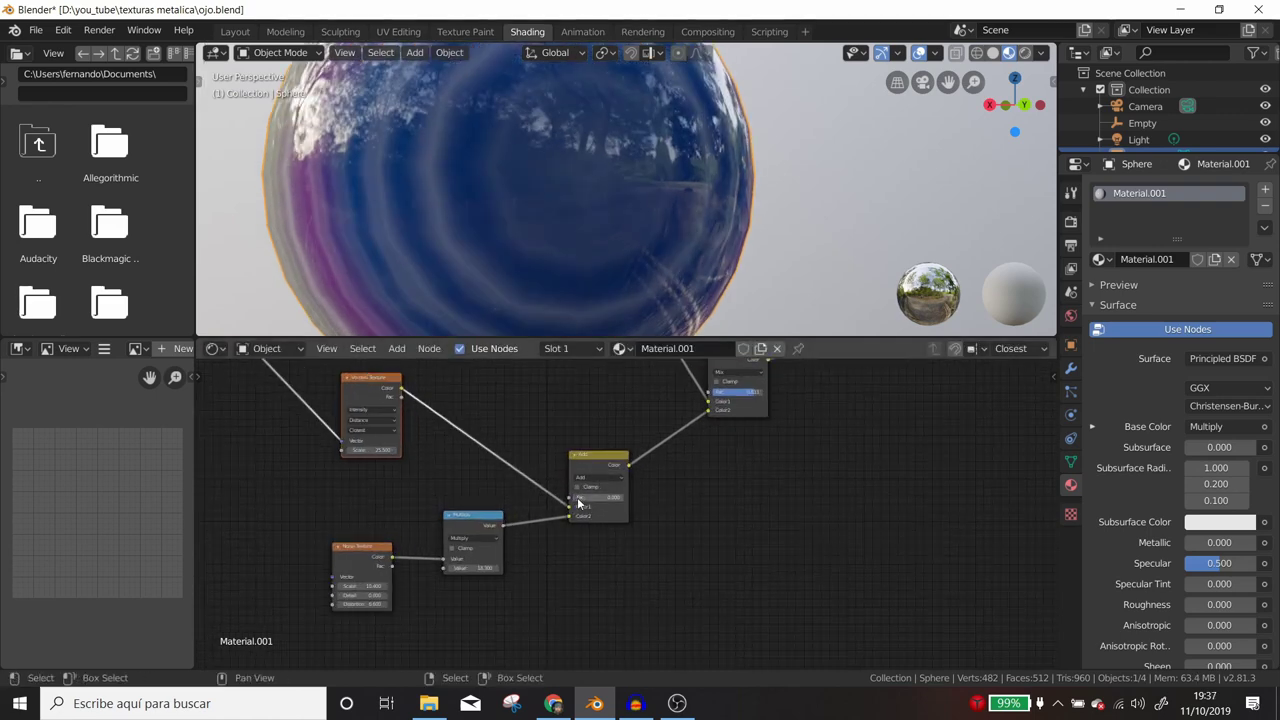
left_click_drag(595, 497, 612, 497)
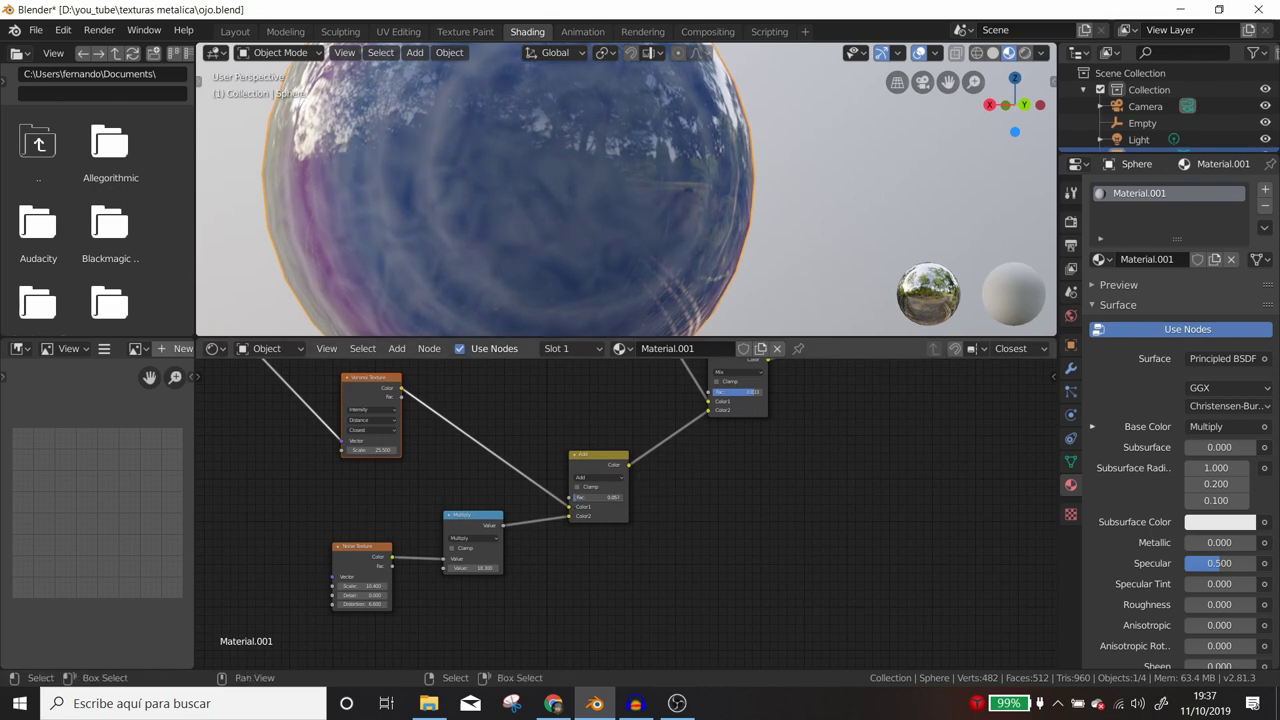
middle_click_drag(800, 80, 620, 120)
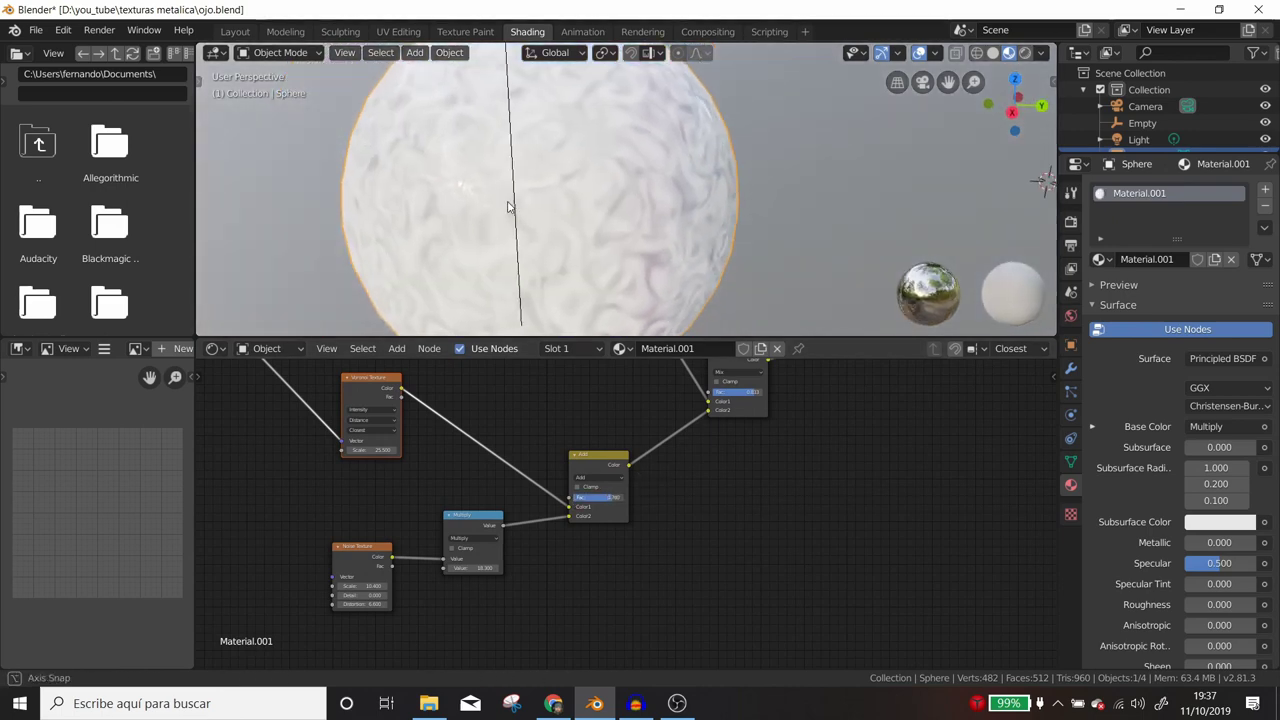
mouse_move(605, 497)
left_mouse_down()
mouse_move(572, 497)
mouse_move(606, 497)
mouse_move(590, 497)
left_mouse_up()
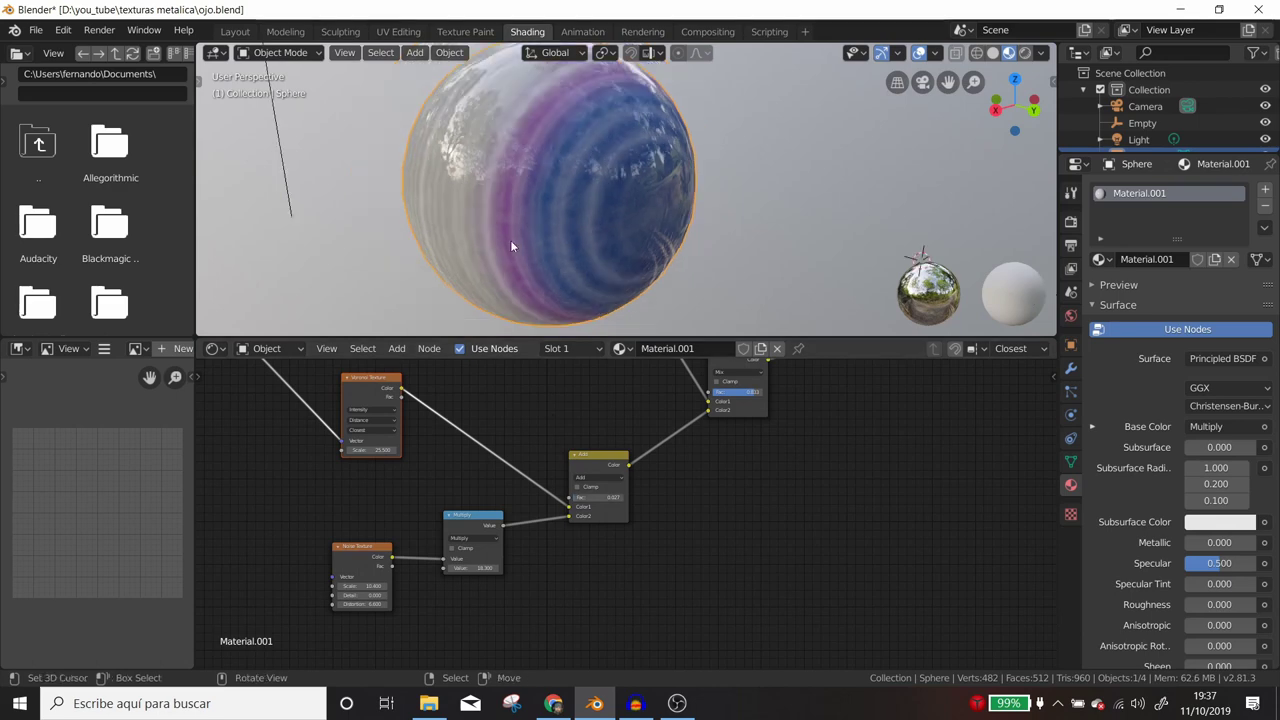
middle_click_drag(514, 243, 569, 220)
scroll(609, 398, "up", 2)
Step: Lower the Mix node's Fac through 0.820 to 0.227, then zoom out to the whole node tree
middle_click_drag(610, 401, 571, 522)
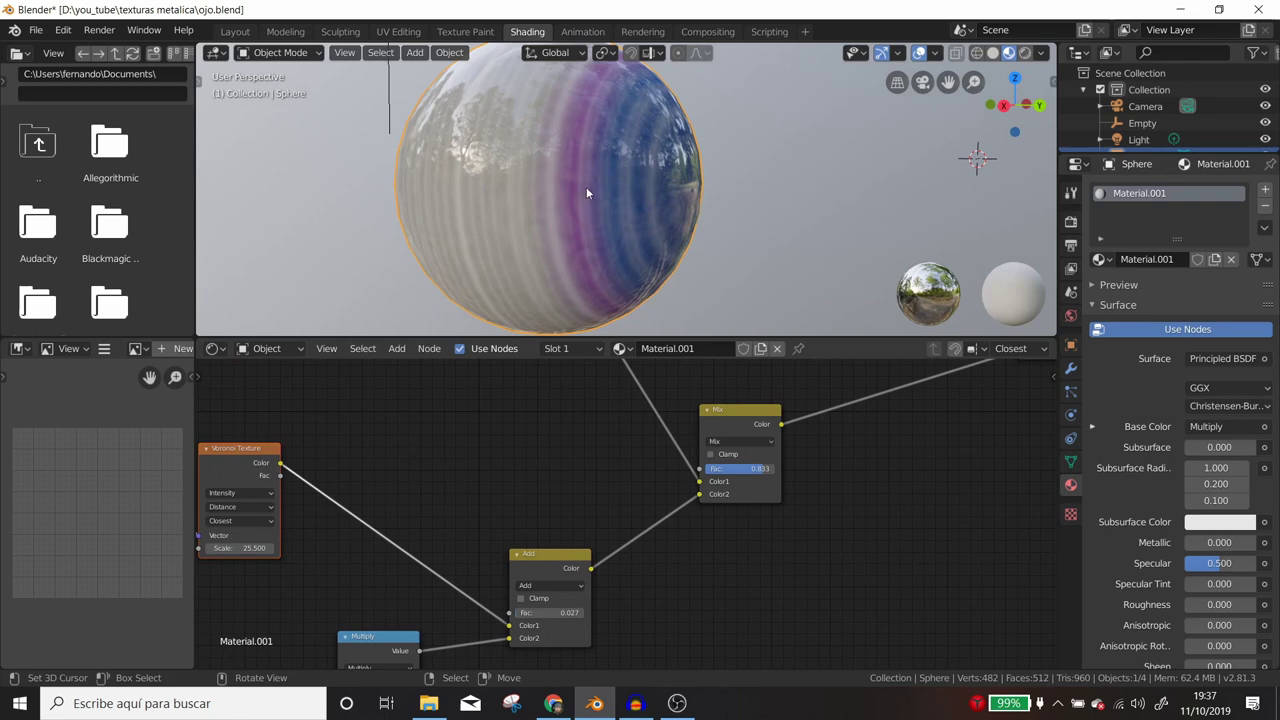
left_click_drag(740, 468, 690, 468)
mouse_move(608, 250)
middle_mouse_down()
mouse_move(550, 238)
mouse_move(659, 262)
mouse_move(544, 246)
middle_mouse_up()
scroll(584, 523, "down", 2)
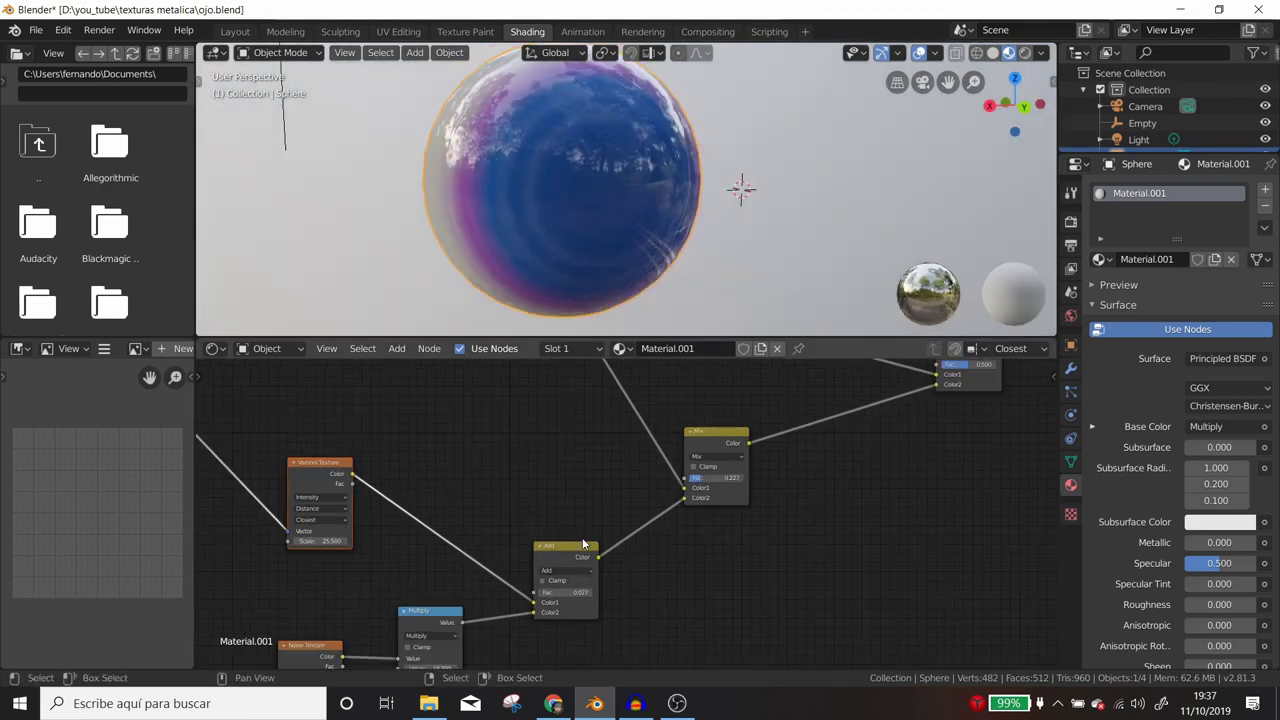
scroll(584, 523, "down", 2)
middle_click_drag(584, 523, 620, 443)
scroll(600, 438, "up", 1)
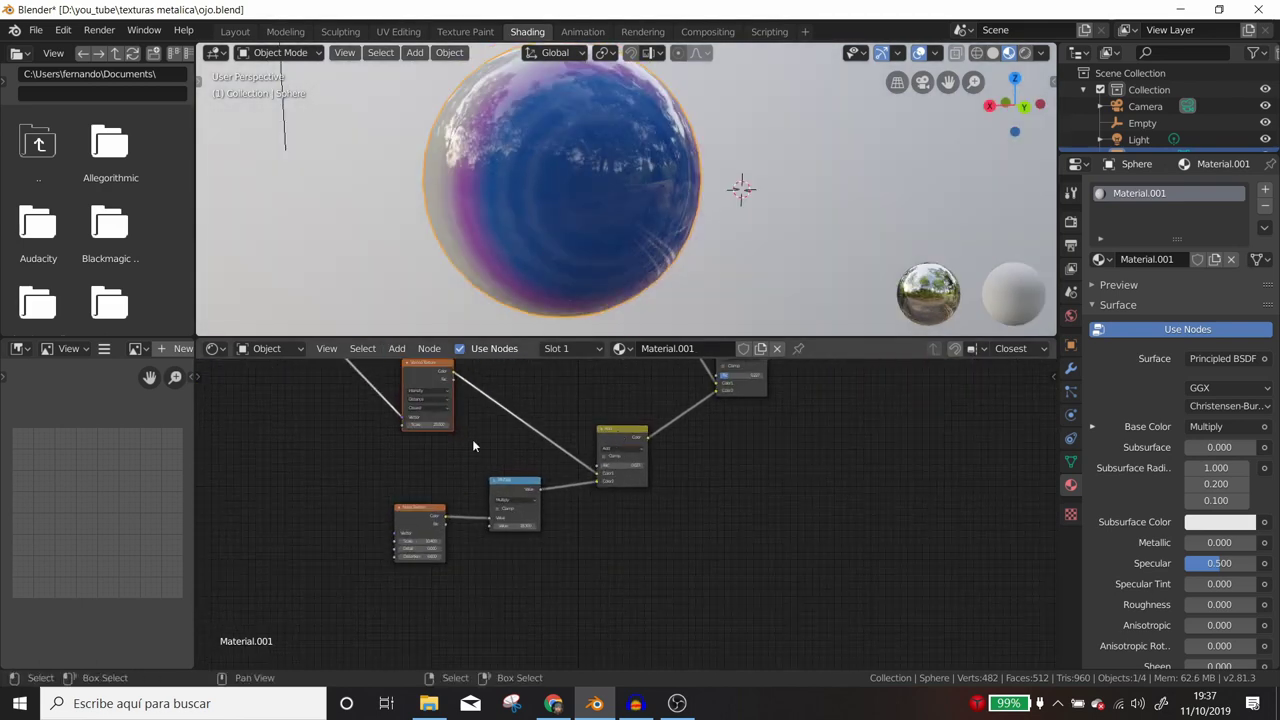
middle_click_drag(473, 446, 377, 407)
scroll(377, 407, "down", 2)
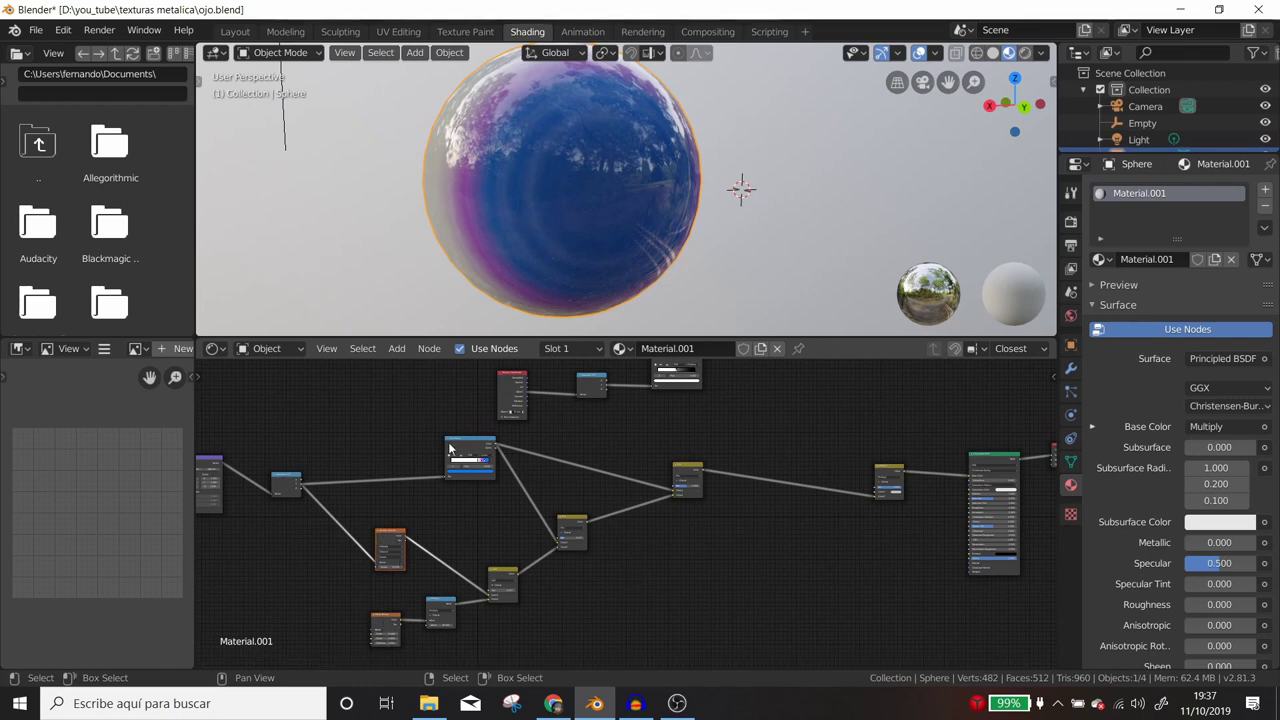
Step: Nudge the ColorRamp node down-left and pan to inspect the Mix and Multiply nodes feeding Base Color
left_click_drag(466, 451, 454, 460)
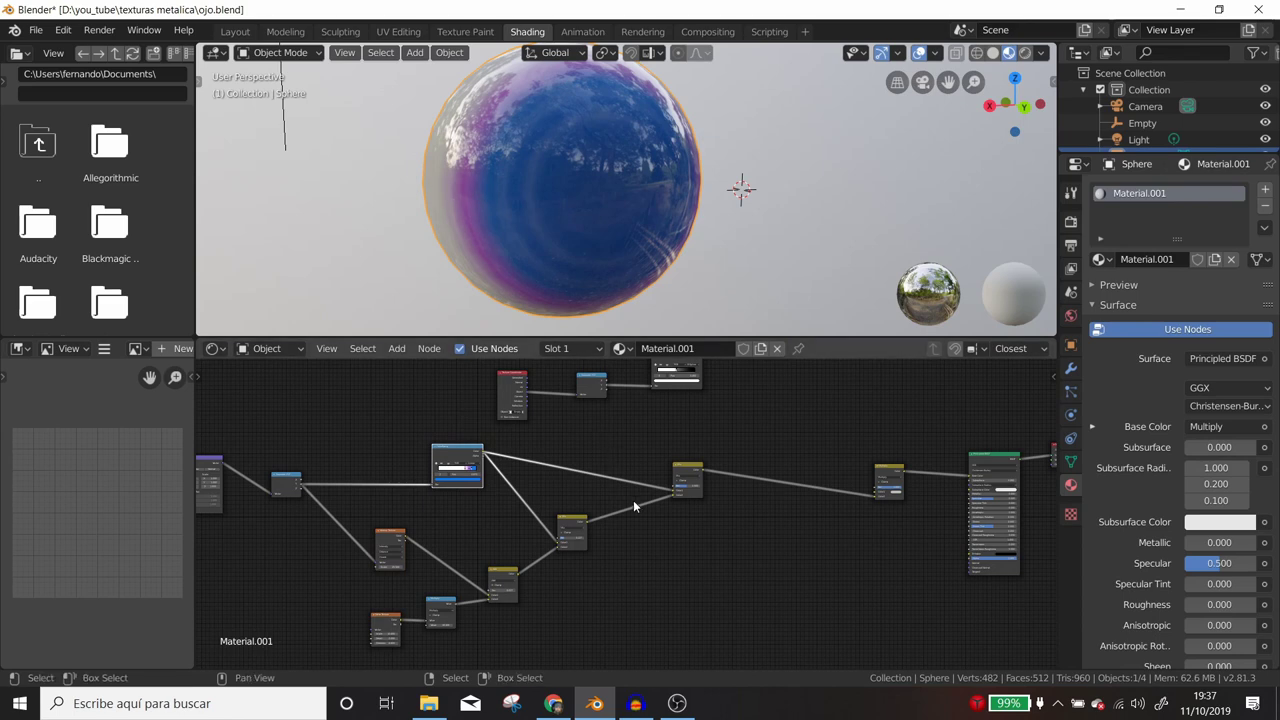
scroll(700, 515, "up", 2)
scroll(633, 552, "up", 1)
mouse_move(633, 552)
middle_mouse_down()
mouse_move(538, 567)
mouse_move(600, 594)
mouse_move(234, 557)
middle_mouse_up()
scroll(573, 540, "up", 2)
scroll(450, 490, "down", 2)
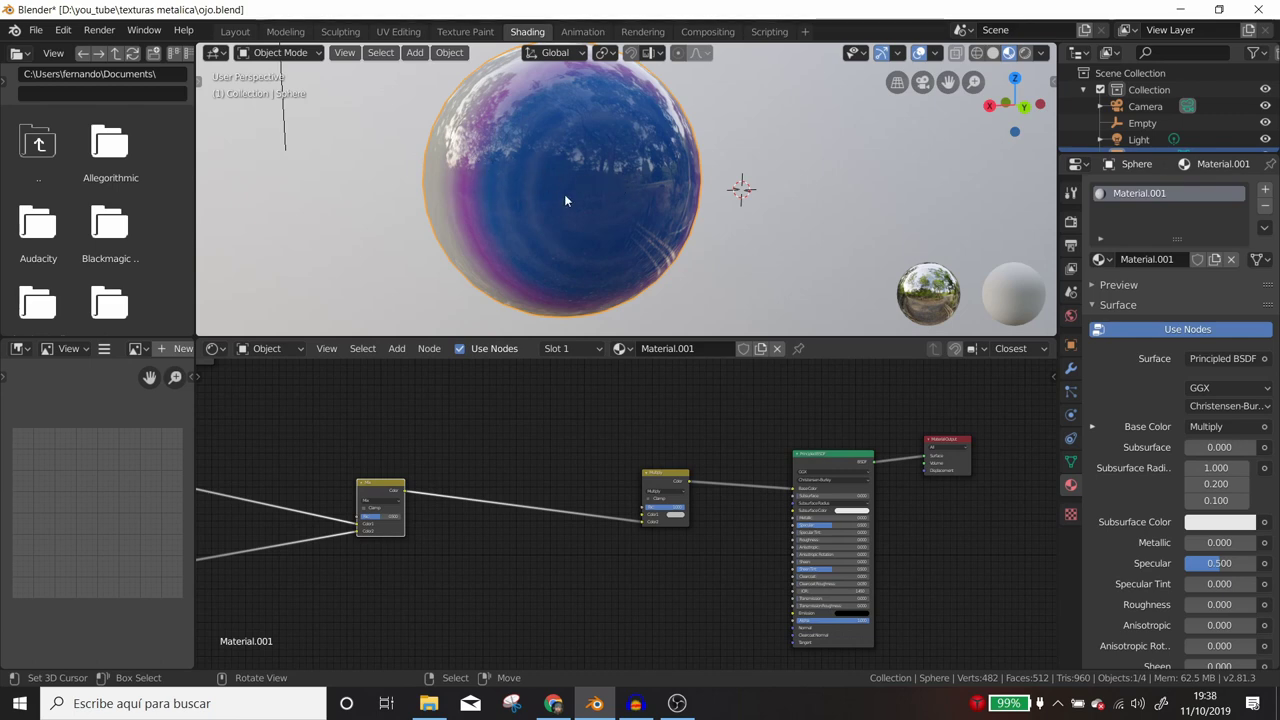
Step: Bring the ColorRamp, coordinate and lower mixing nodes into view, orbiting to inspect the sphere
scroll(589, 405, "down", 2)
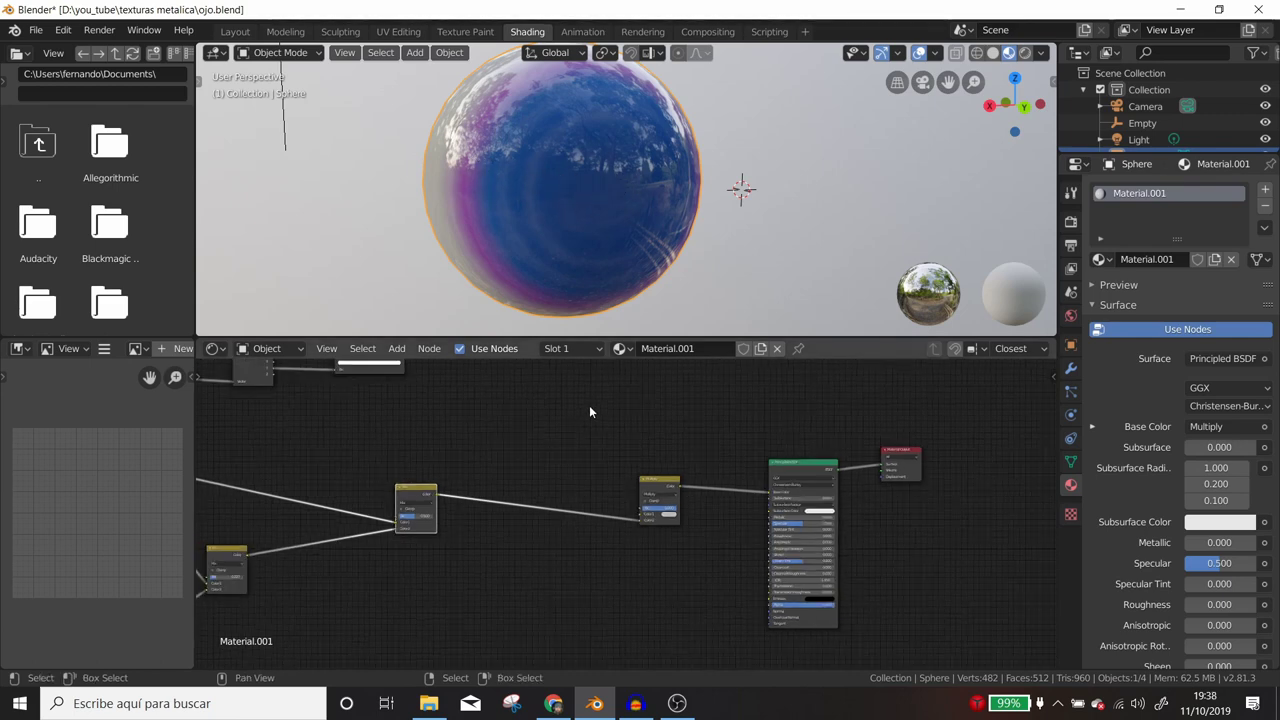
scroll(589, 405, "down", 1)
middle_click_drag(586, 463, 660, 496)
scroll(528, 420, "up", 2)
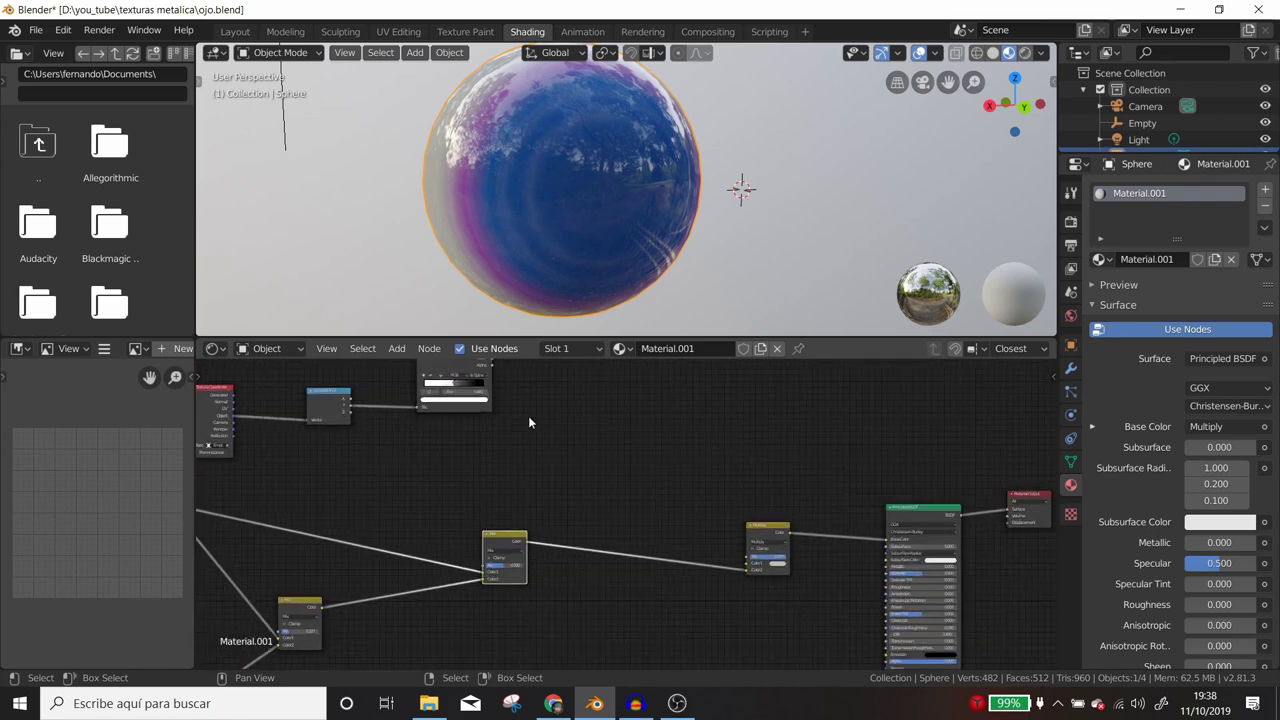
middle_click_drag(528, 420, 505, 483)
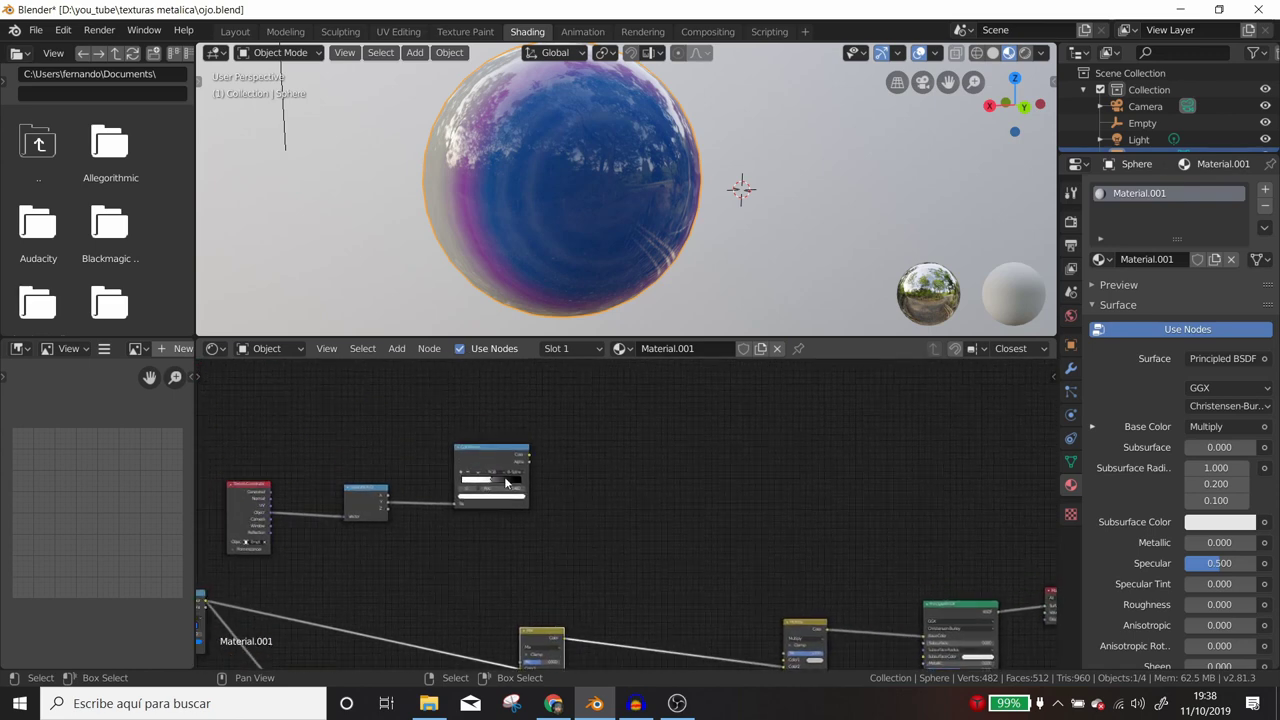
scroll(420, 517, "up", 1)
middle_click_drag(423, 517, 619, 498)
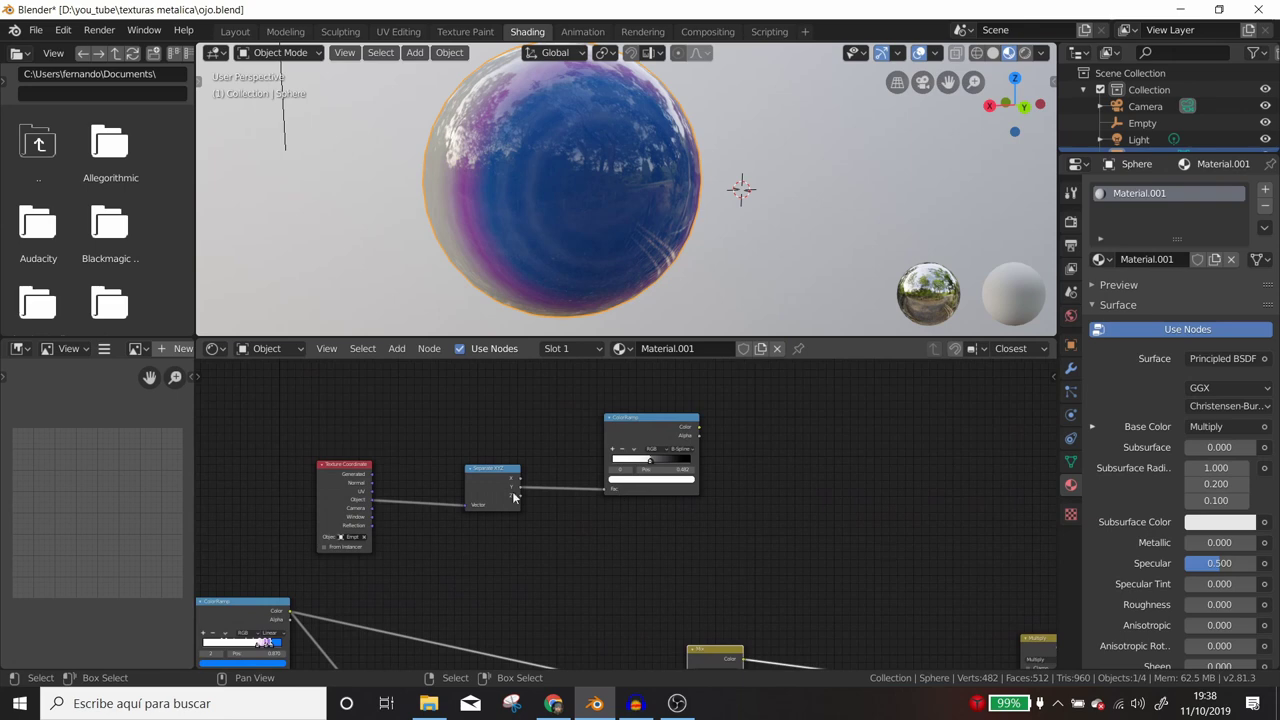
middle_click_drag(496, 196, 611, 211)
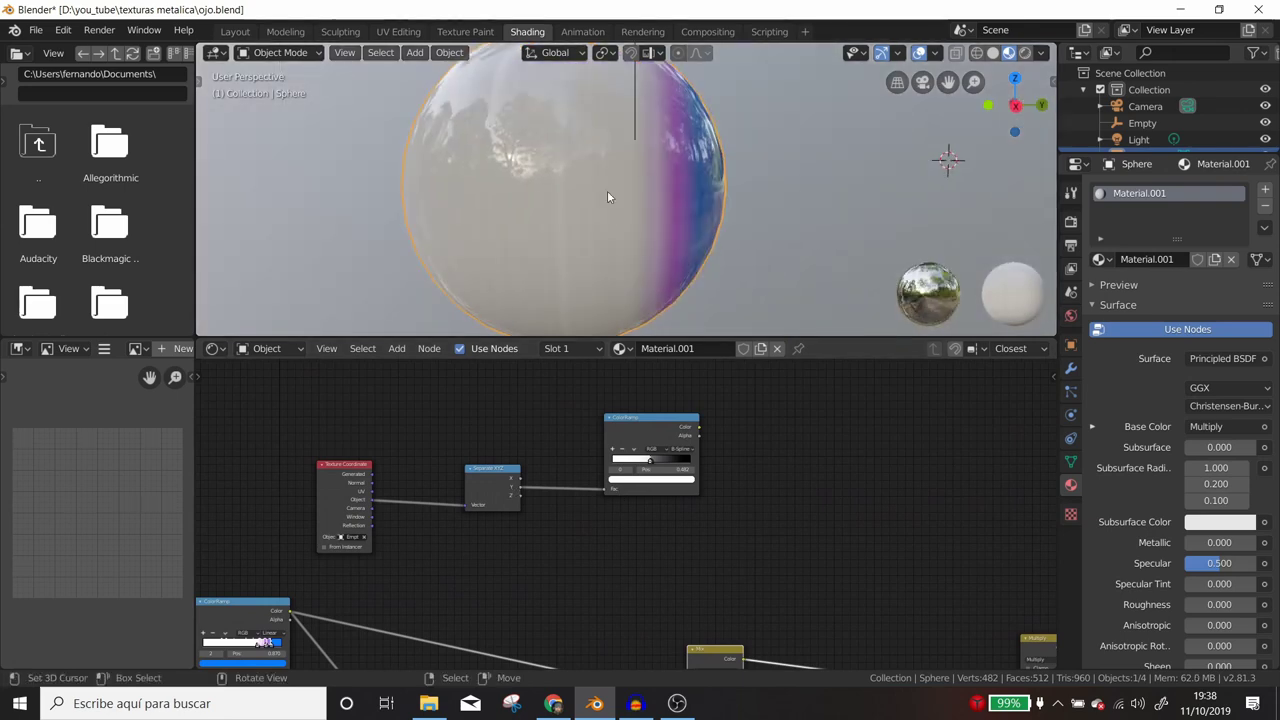
scroll(342, 540, "up", 1)
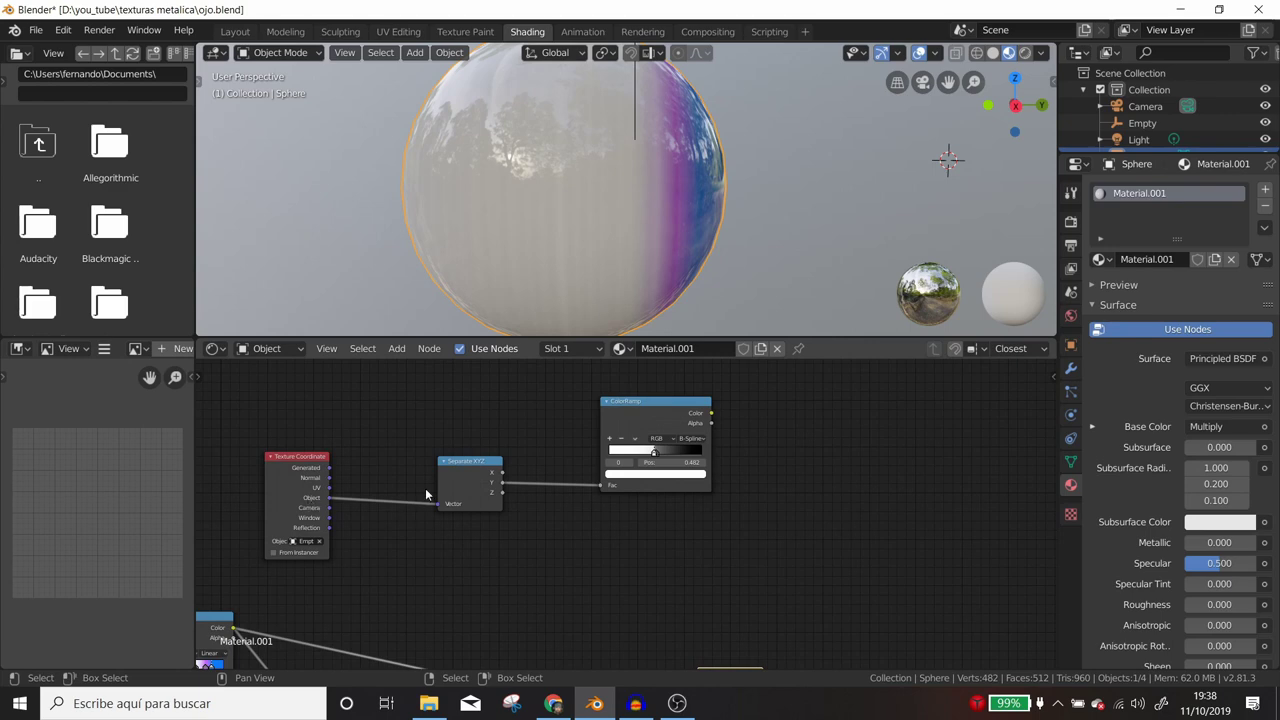
scroll(623, 510, "down", 2)
middle_click_drag(826, 529, 632, 470)
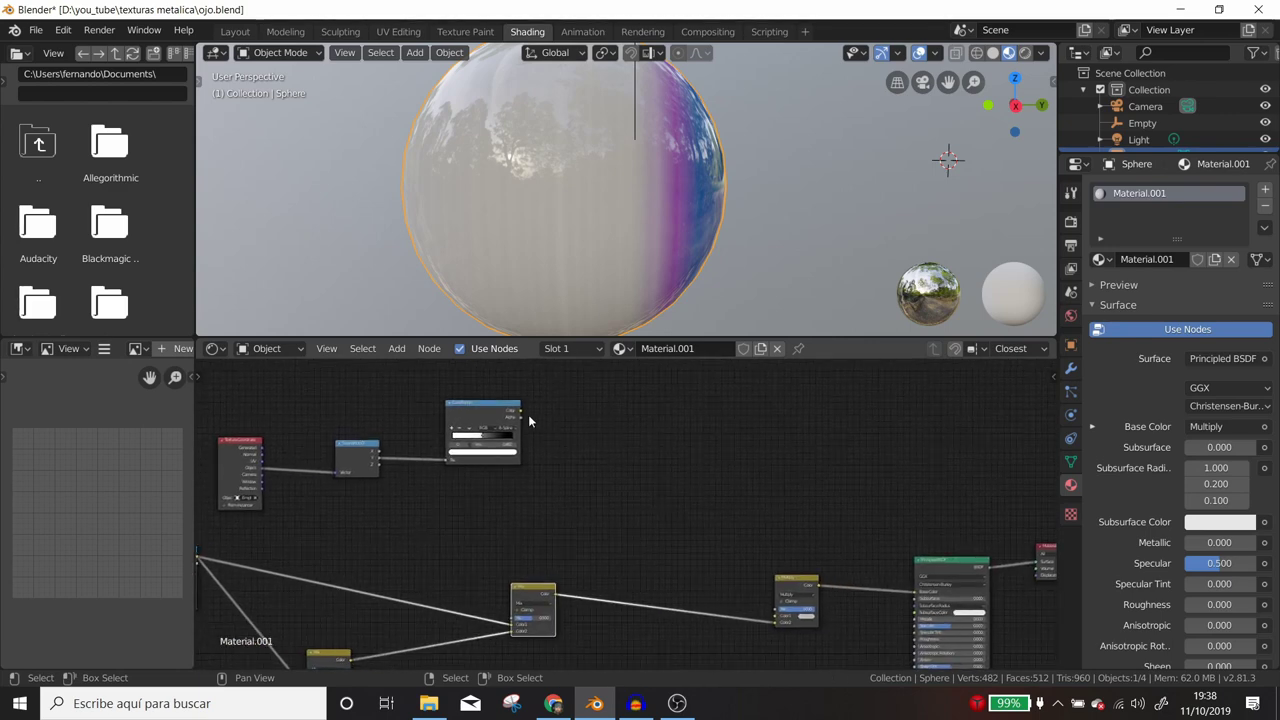
Step: Link the ColorRamp output into the Multiply node and orbit until the eye faces forward
left_click_drag(521, 416, 777, 612)
scroll(803, 585, "up", 2)
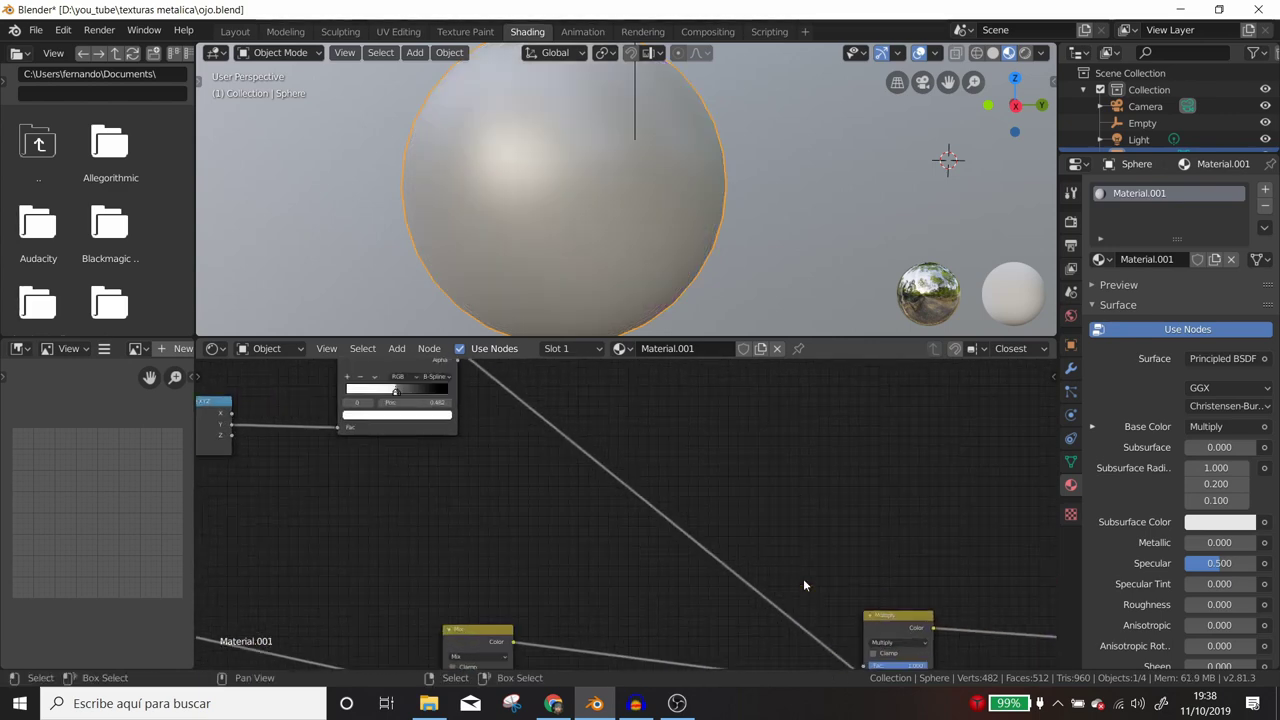
middle_click_drag(803, 585, 619, 435)
scroll(612, 498, "up", 1)
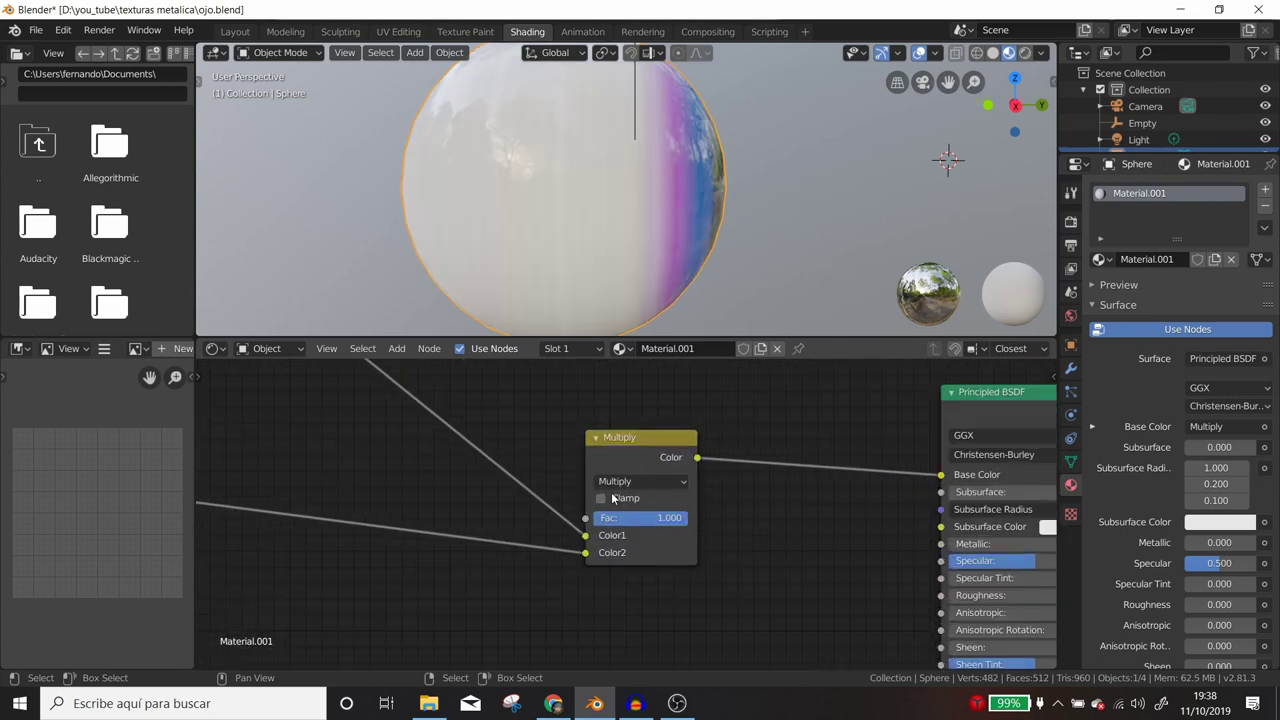
mouse_move(661, 222)
middle_mouse_down()
mouse_move(671, 234)
mouse_move(610, 236)
mouse_move(659, 181)
middle_mouse_up()
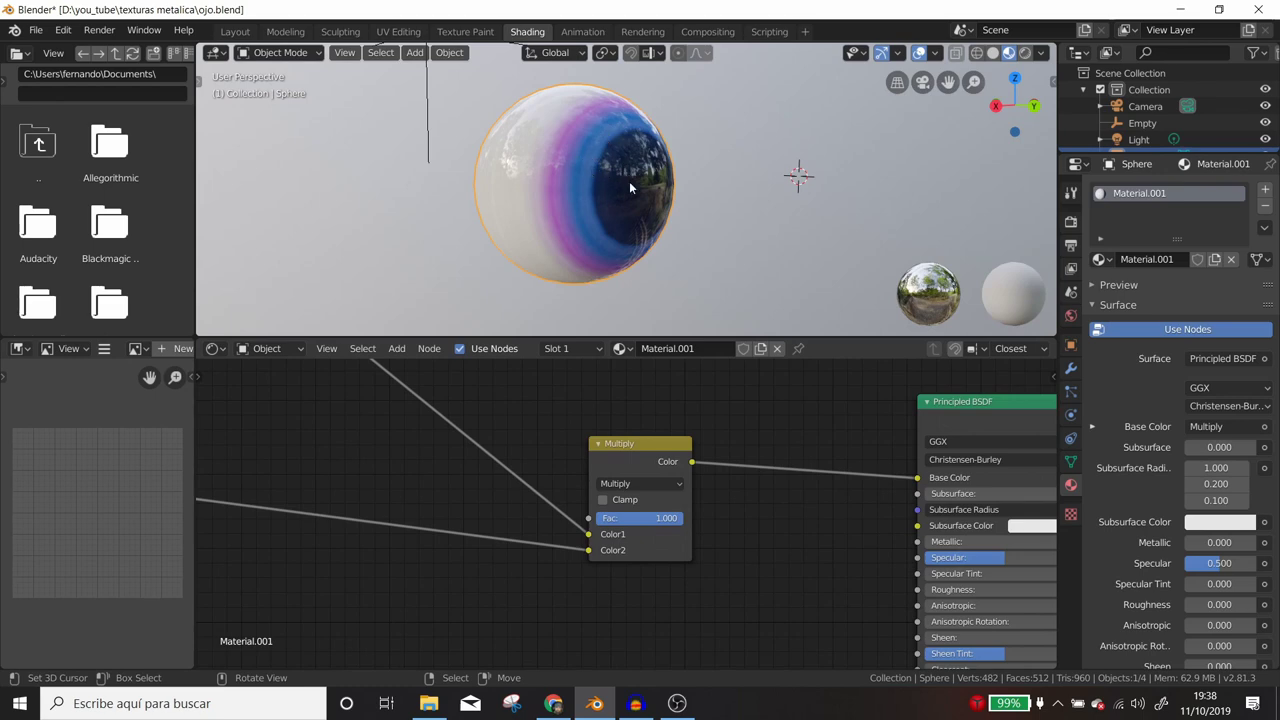
scroll(640, 281, "down", 2)
middle_click_drag(663, 268, 640, 250)
Step: Move the Empty down-left of the eyeball, then reselect the sphere to show its material nodes
scroll(700, 460, "down", 2)
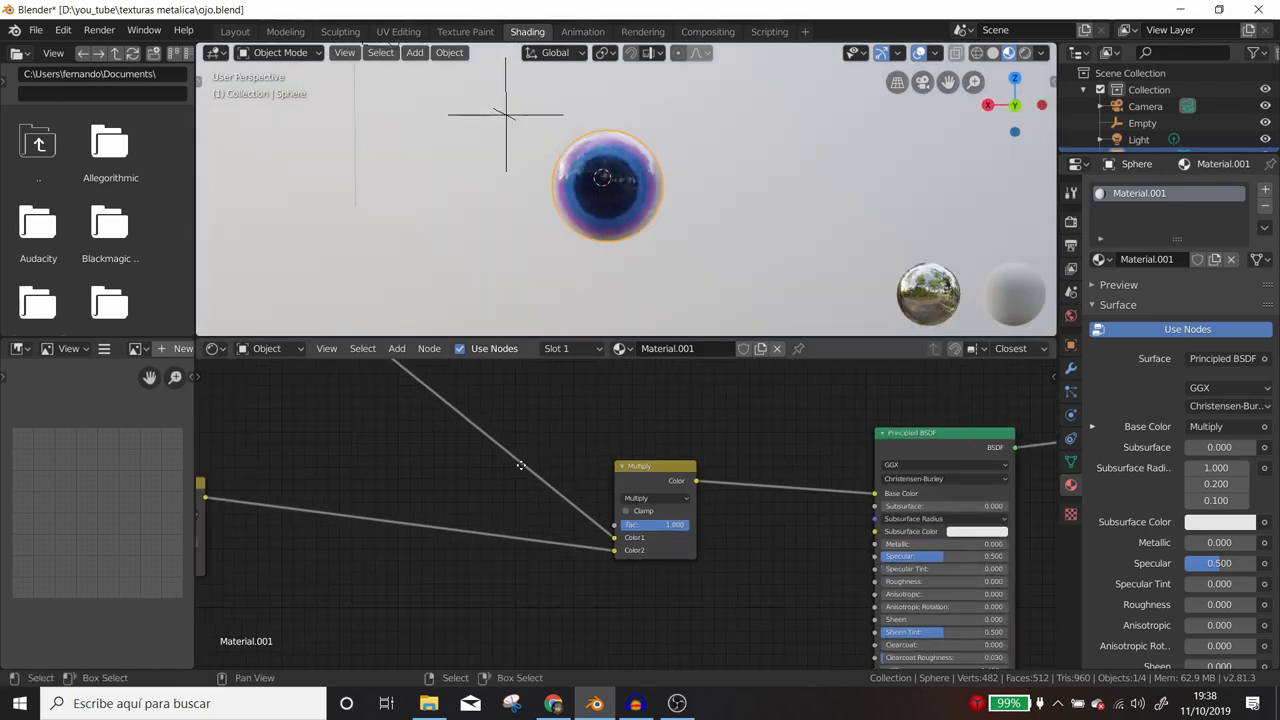
middle_click_drag(600, 450, 893, 468)
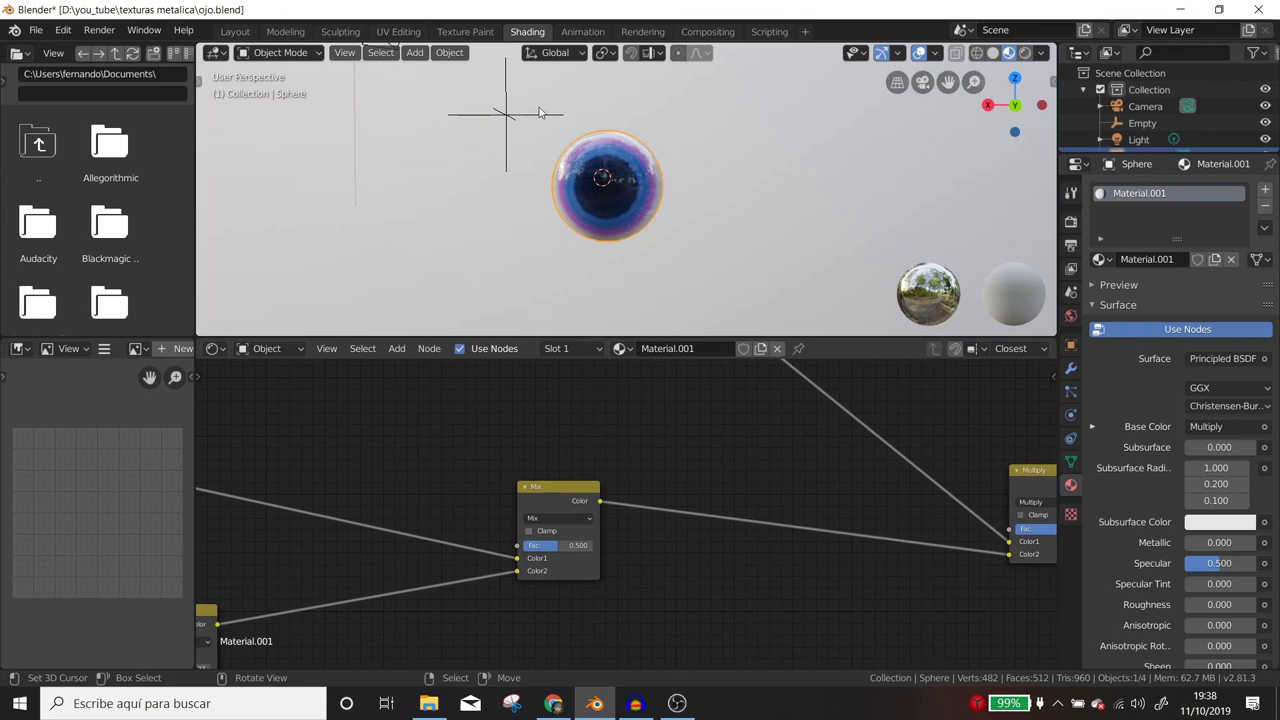
left_click(508, 95)
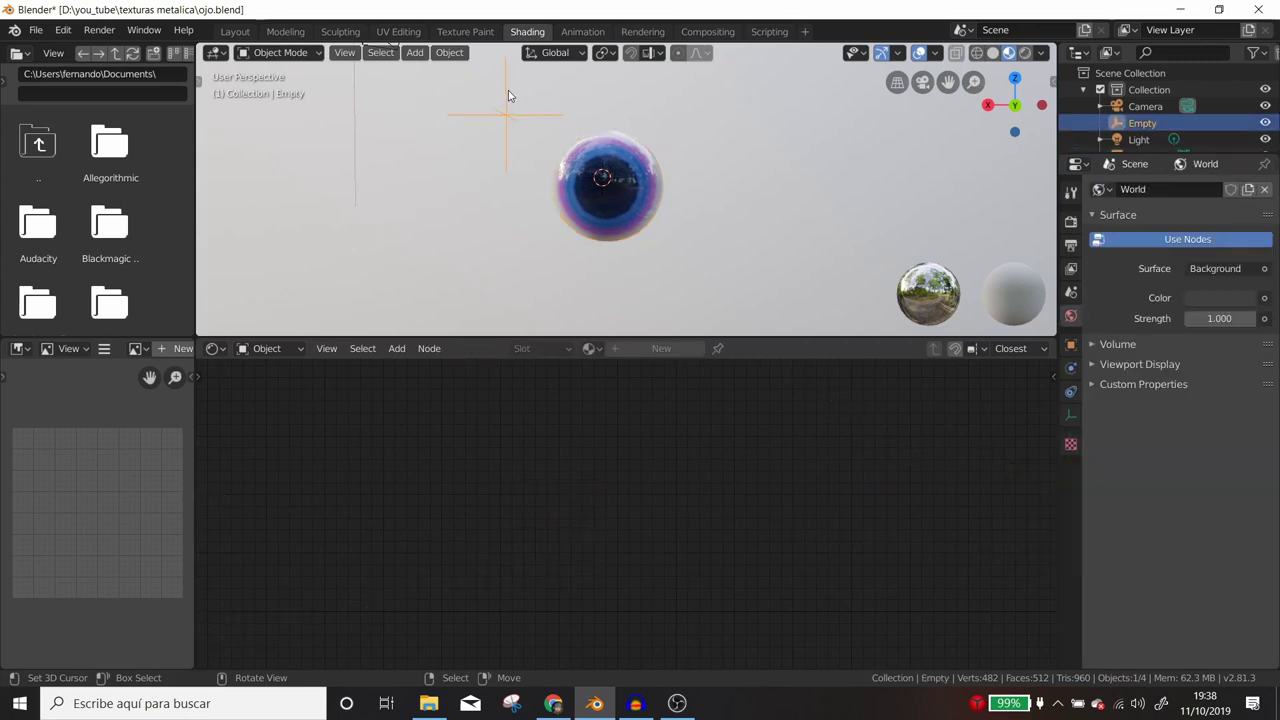
key("g")
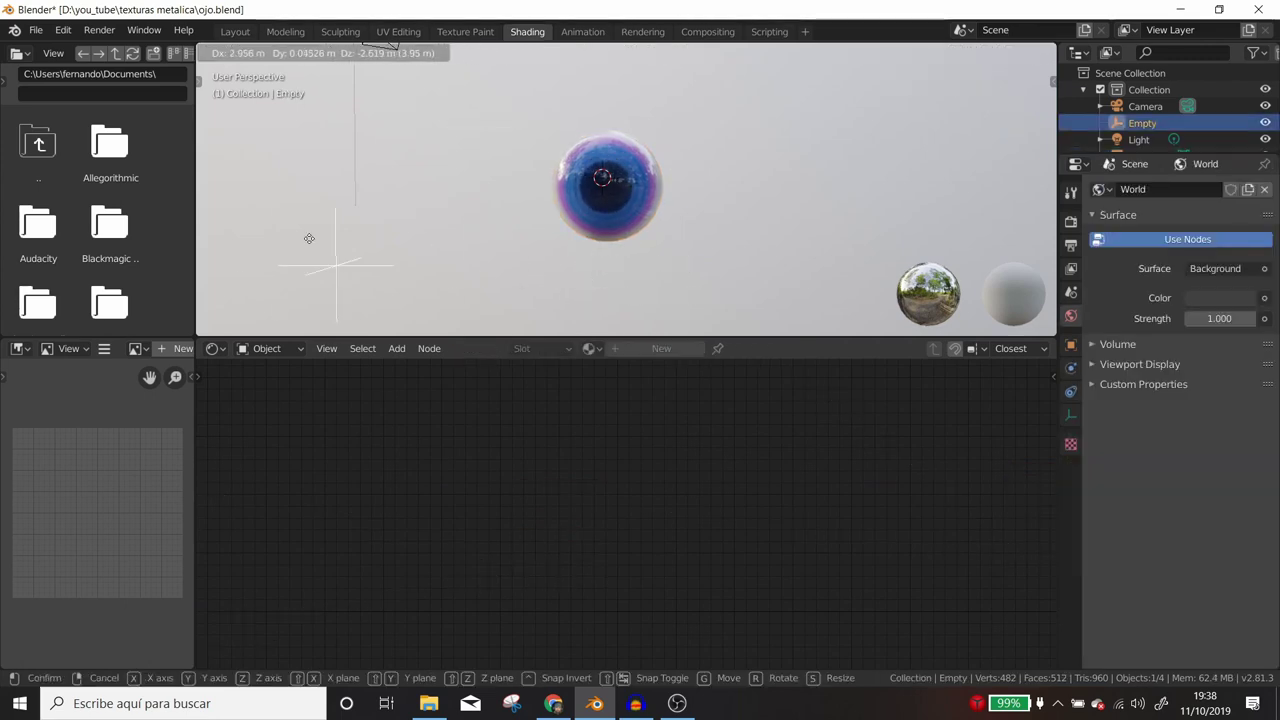
left_click(511, 174)
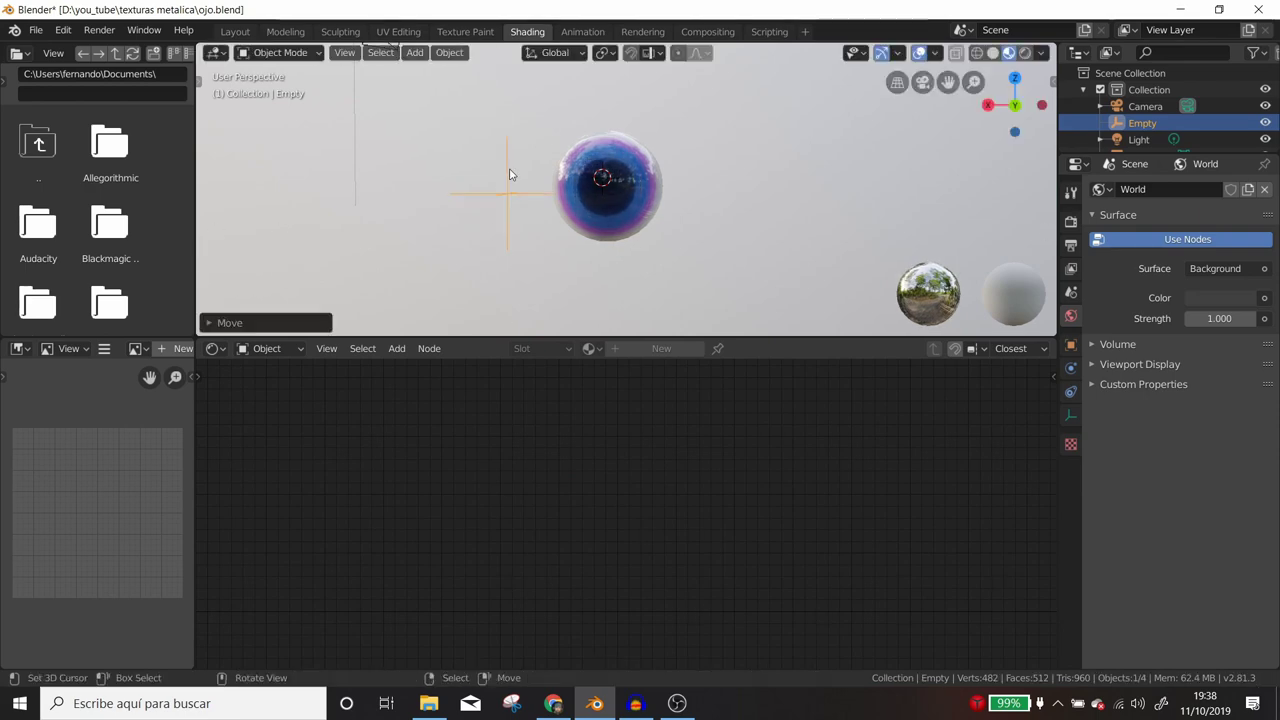
scroll(560, 195, "down", 1)
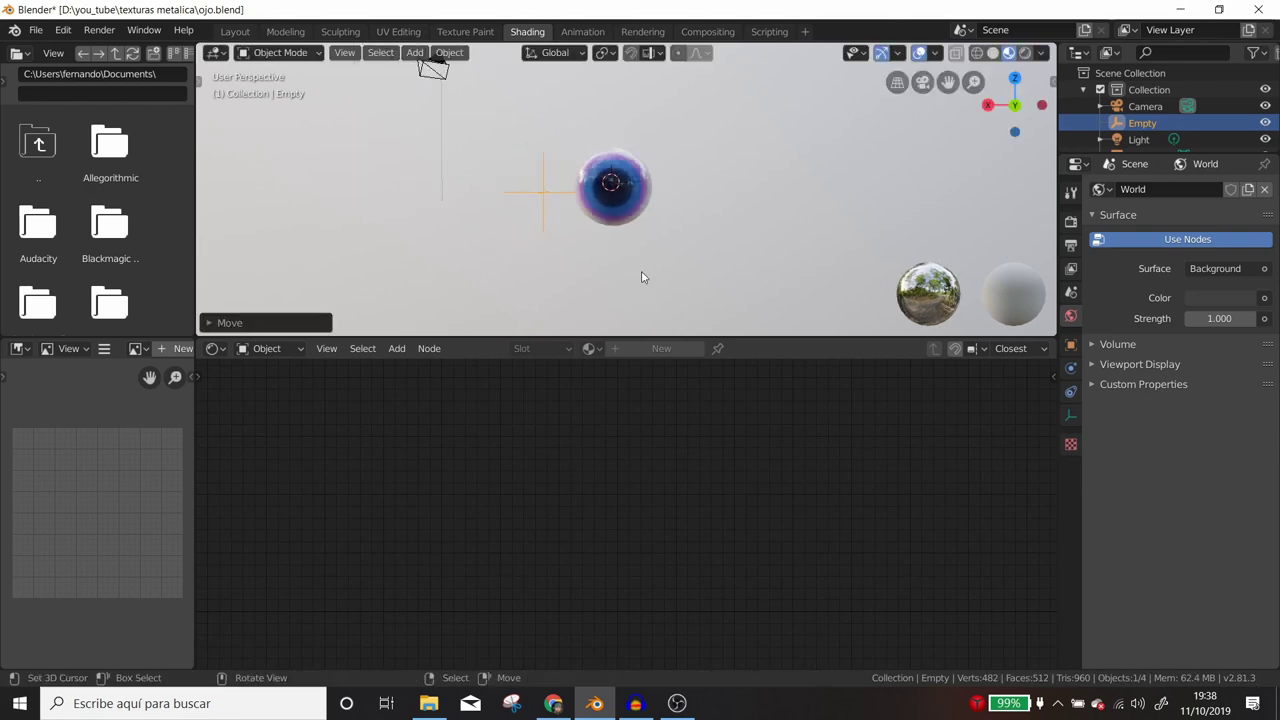
left_click(631, 201)
mouse_move(566, 442)
middle_mouse_down()
mouse_move(511, 438)
mouse_move(675, 472)
middle_mouse_up()
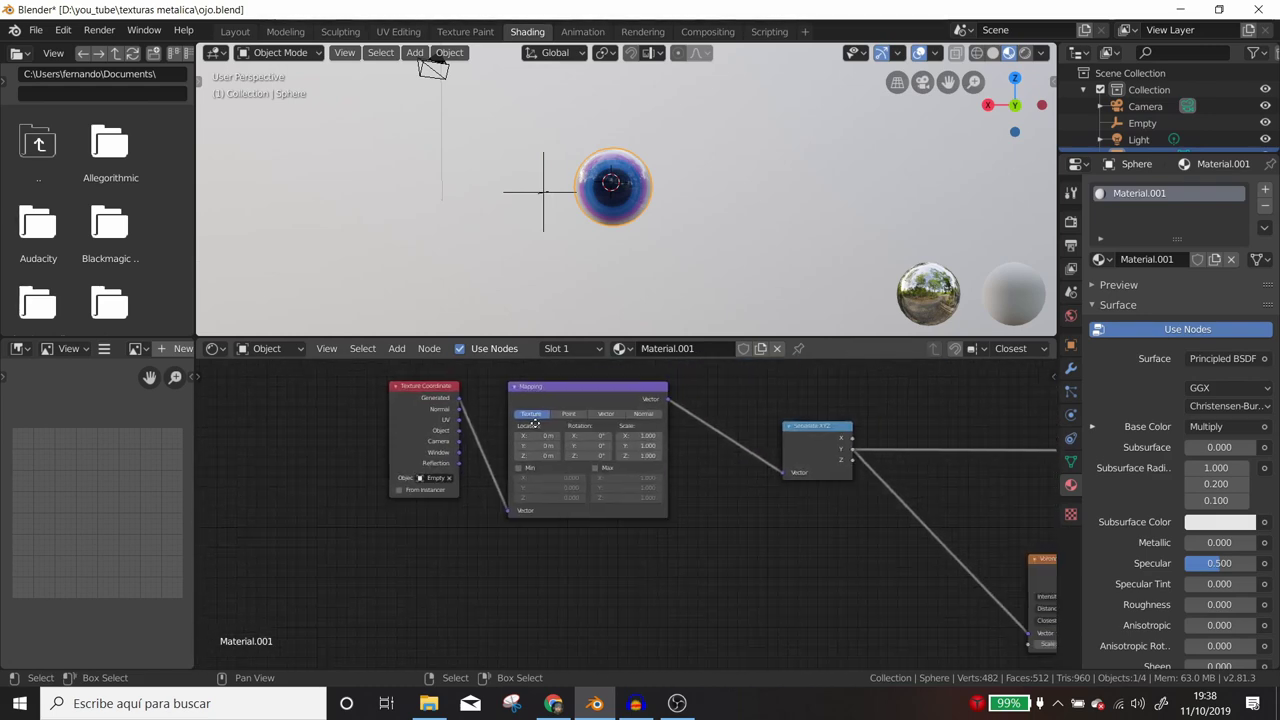
scroll(675, 472, "down", 2)
mouse_move(834, 452)
middle_mouse_down()
mouse_move(536, 490)
mouse_move(556, 538)
middle_mouse_up()
scroll(536, 490, "up", 4)
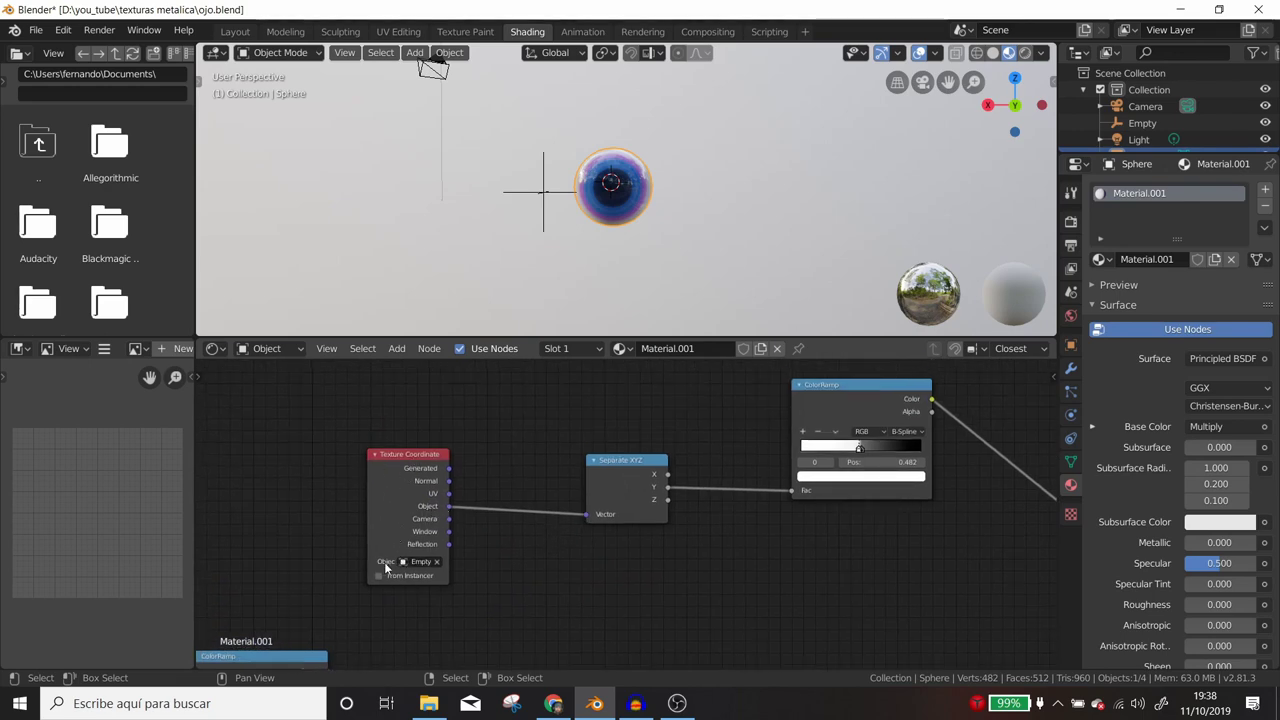
left_click(421, 562)
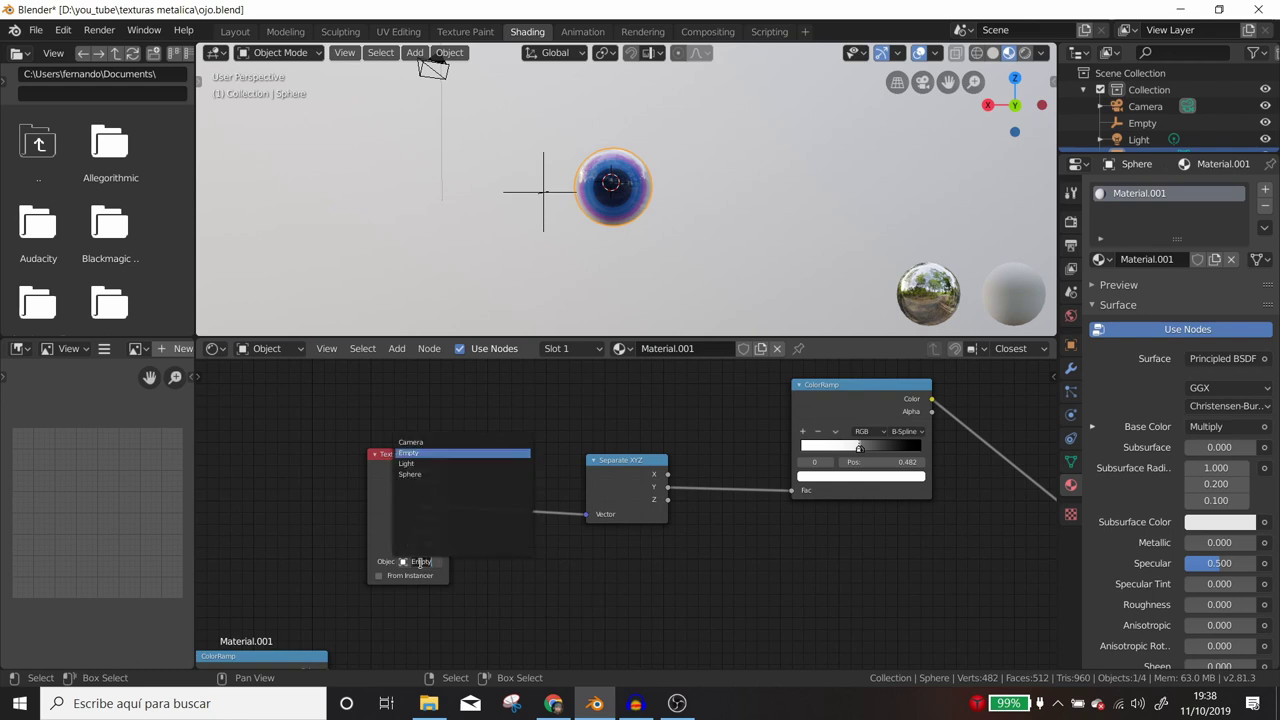
left_click(537, 588)
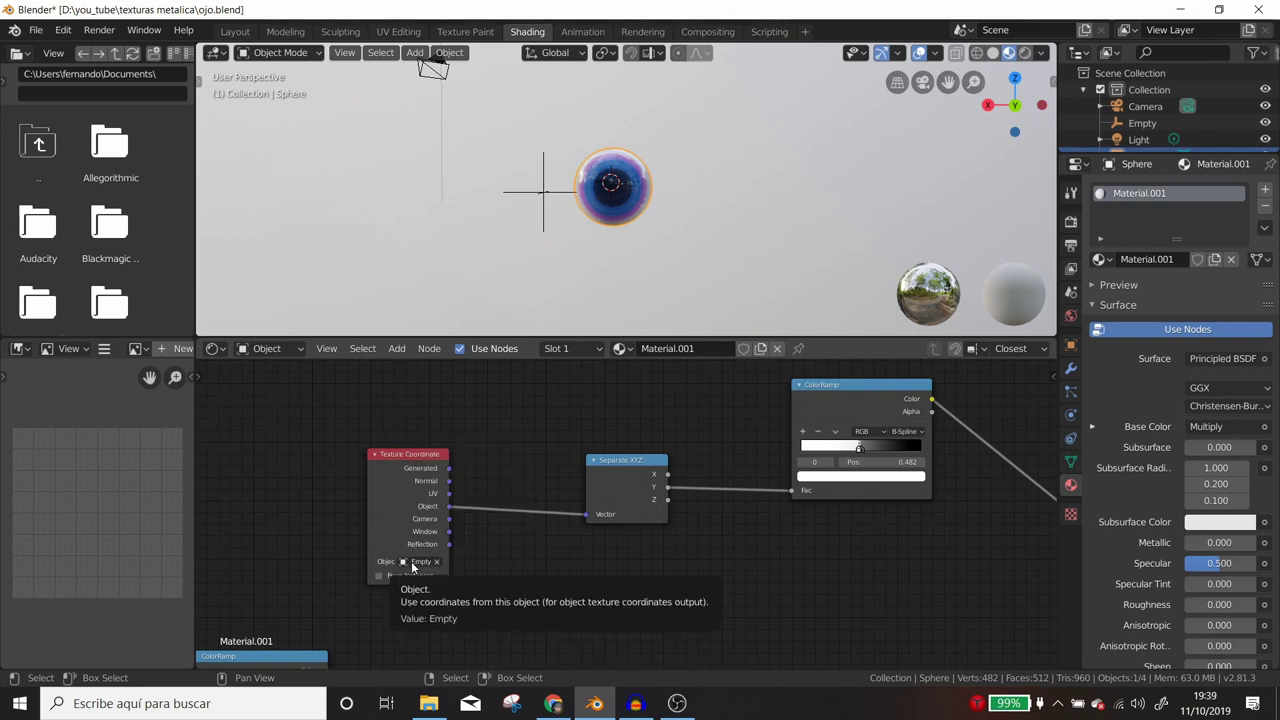
middle_click_drag(618, 553, 463, 556)
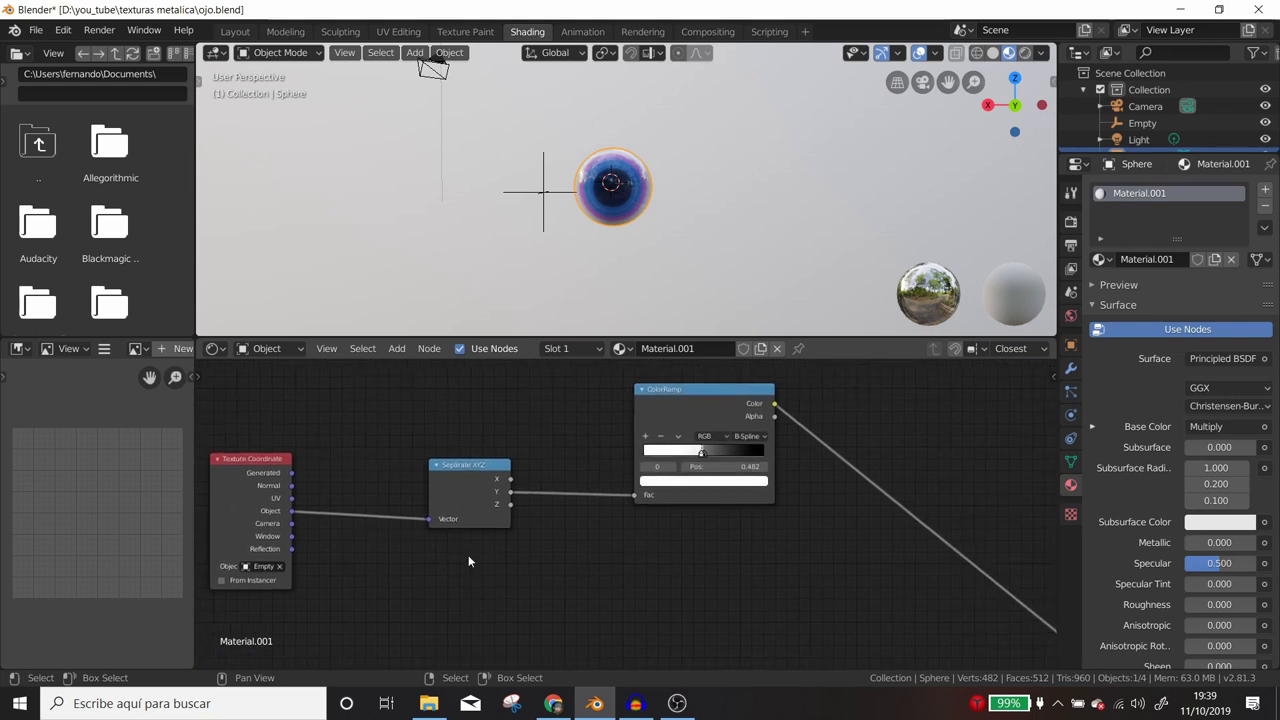
middle_click_drag(680, 500, 548, 519)
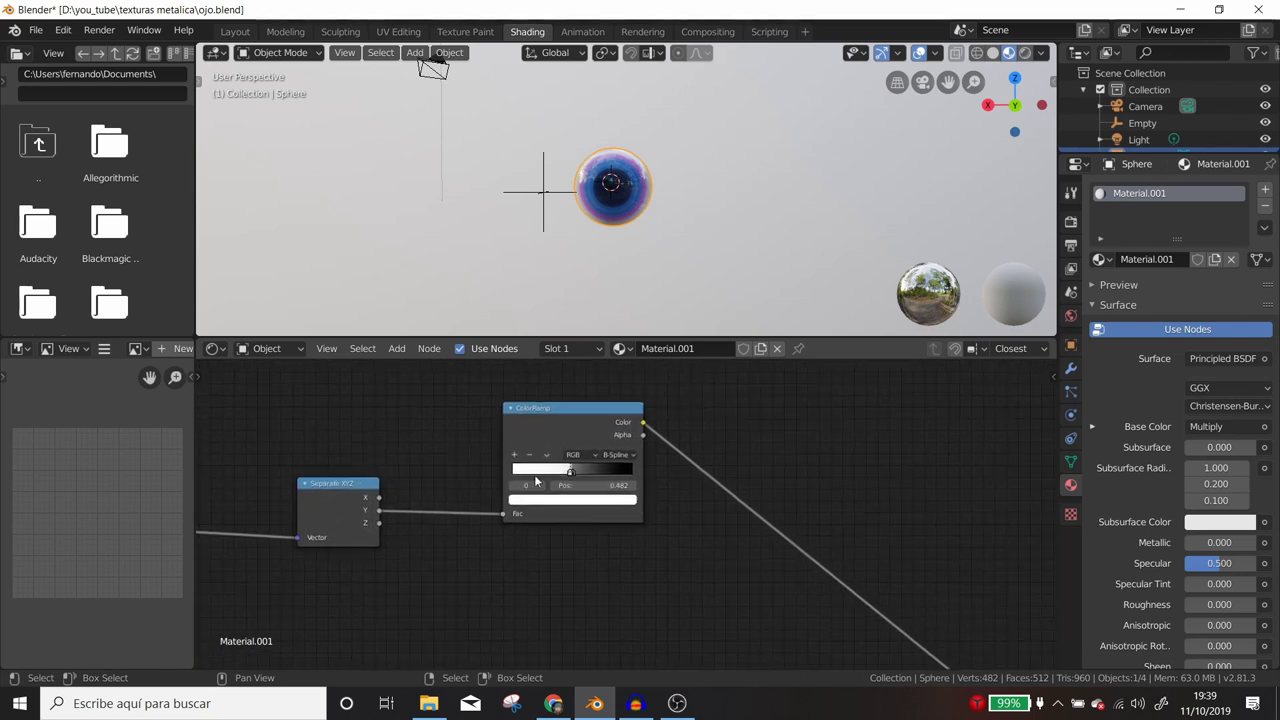